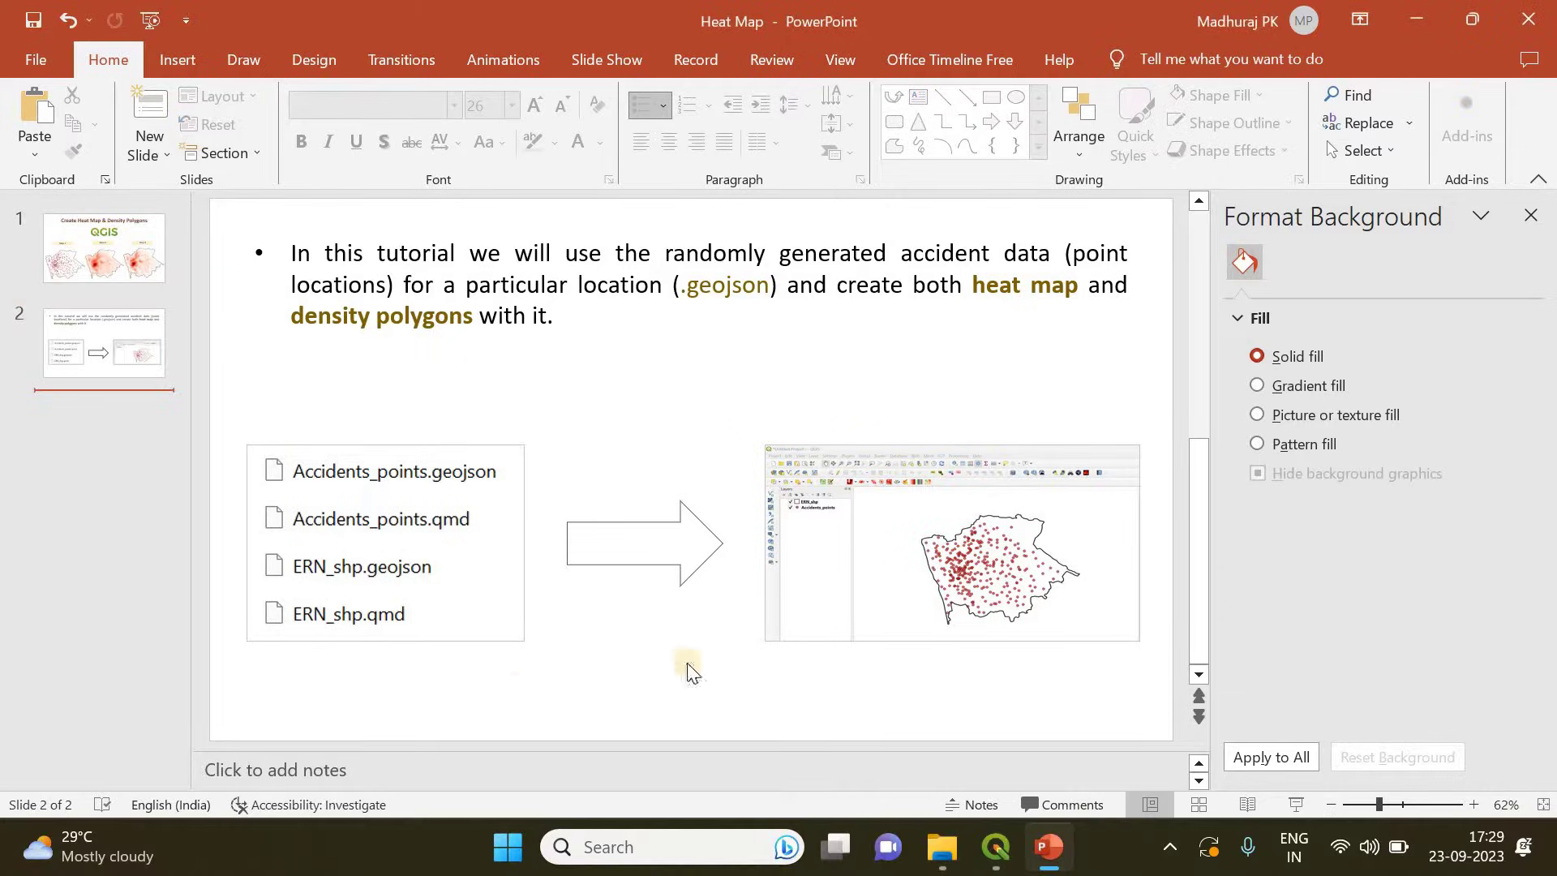
# - Arrange the Heat Map data folder window beside the empty QGIS project
pyautogui.click(996, 846)
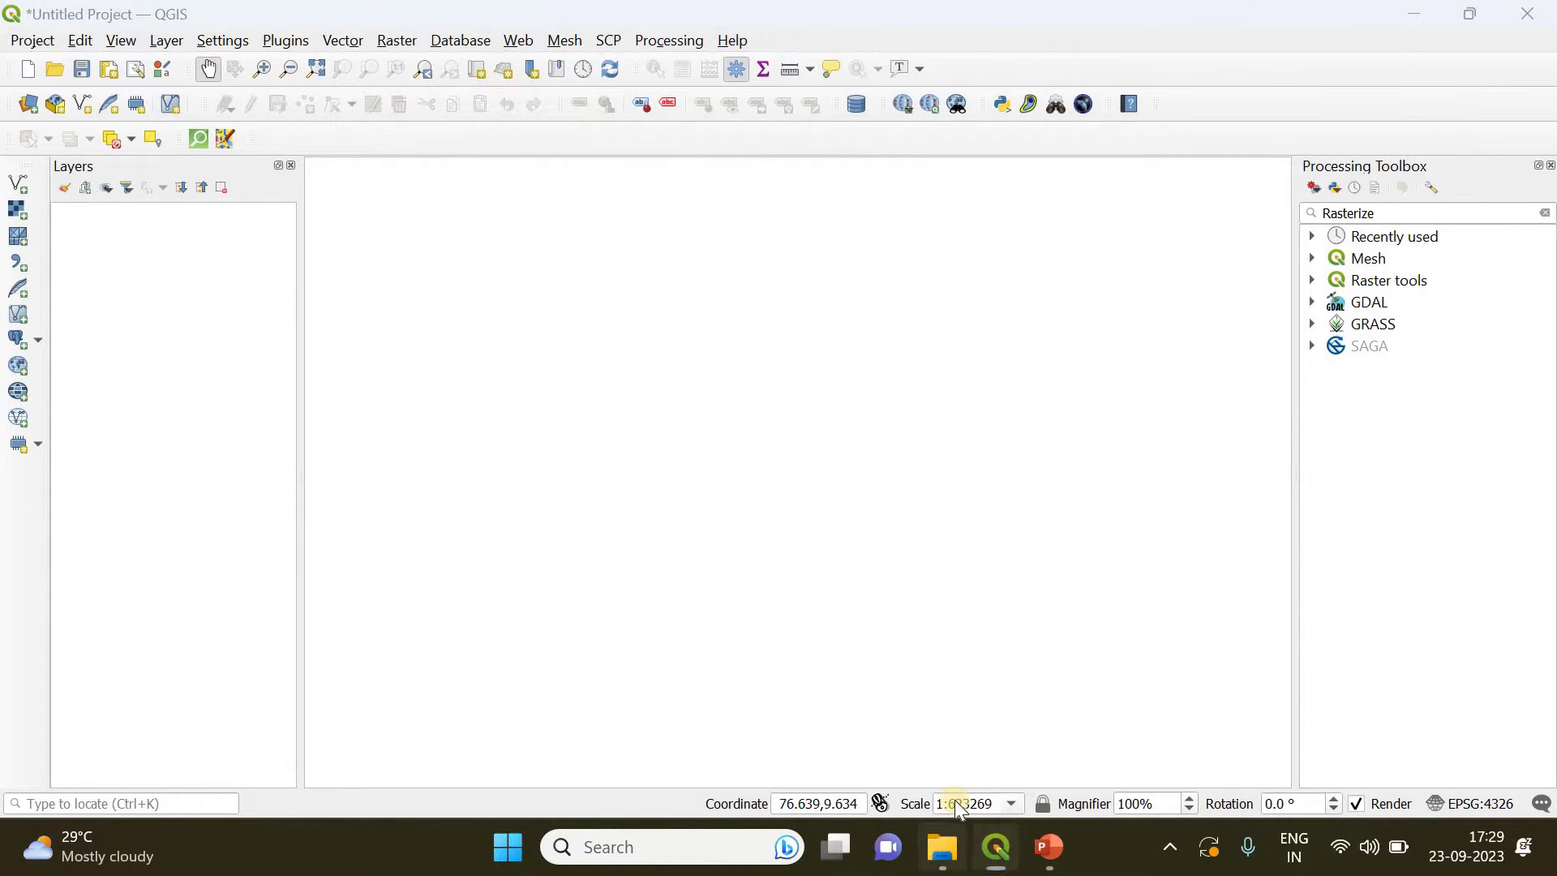
pyautogui.click(942, 846)
pyautogui.click(1469, 41)
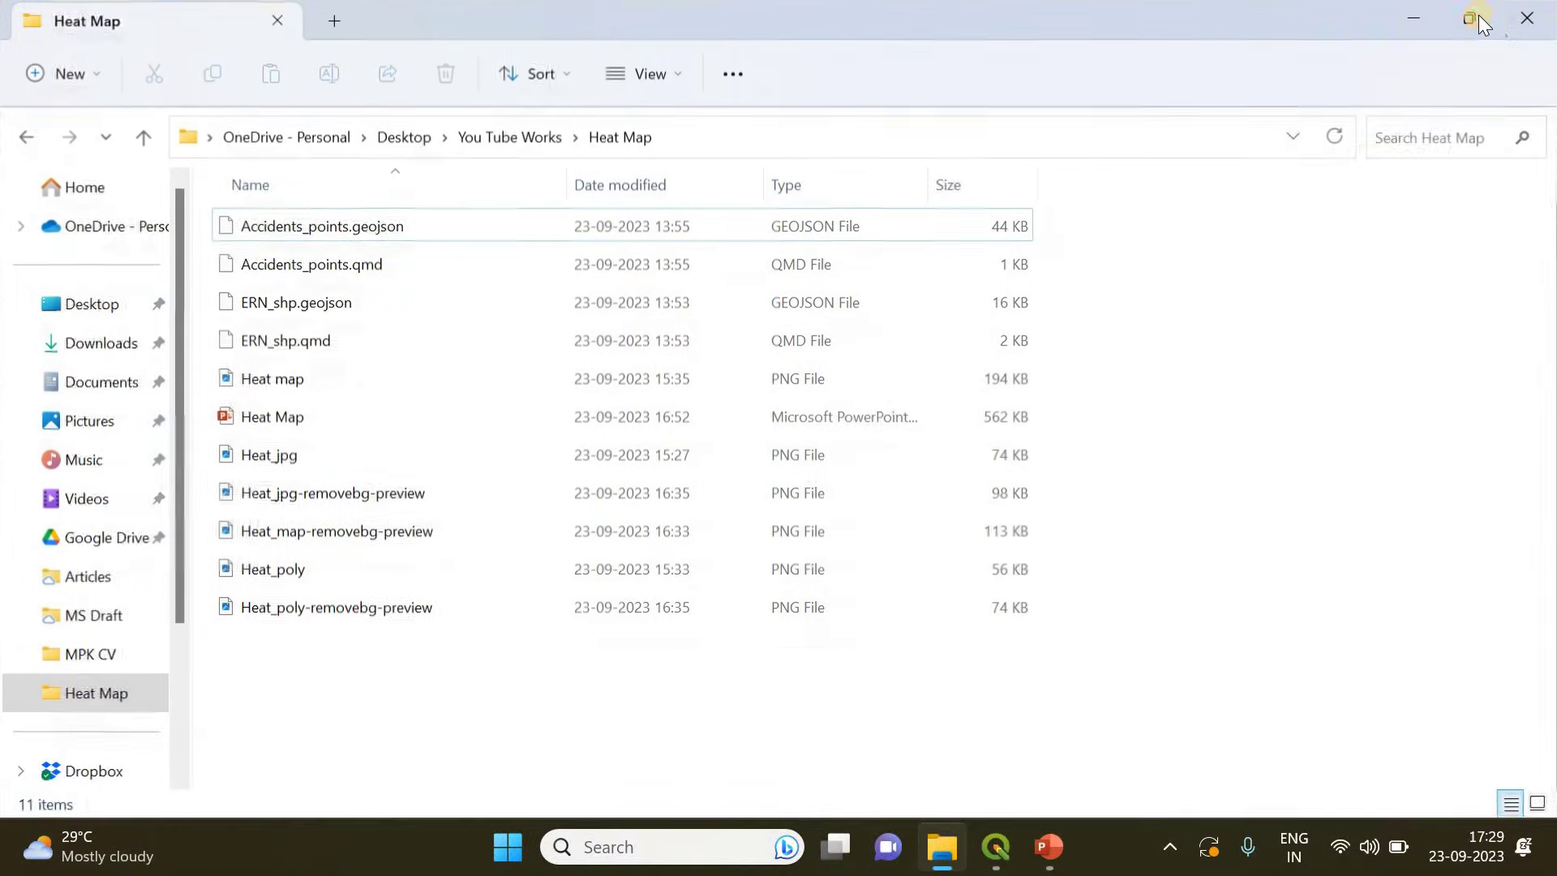
pyautogui.click(1469, 18)
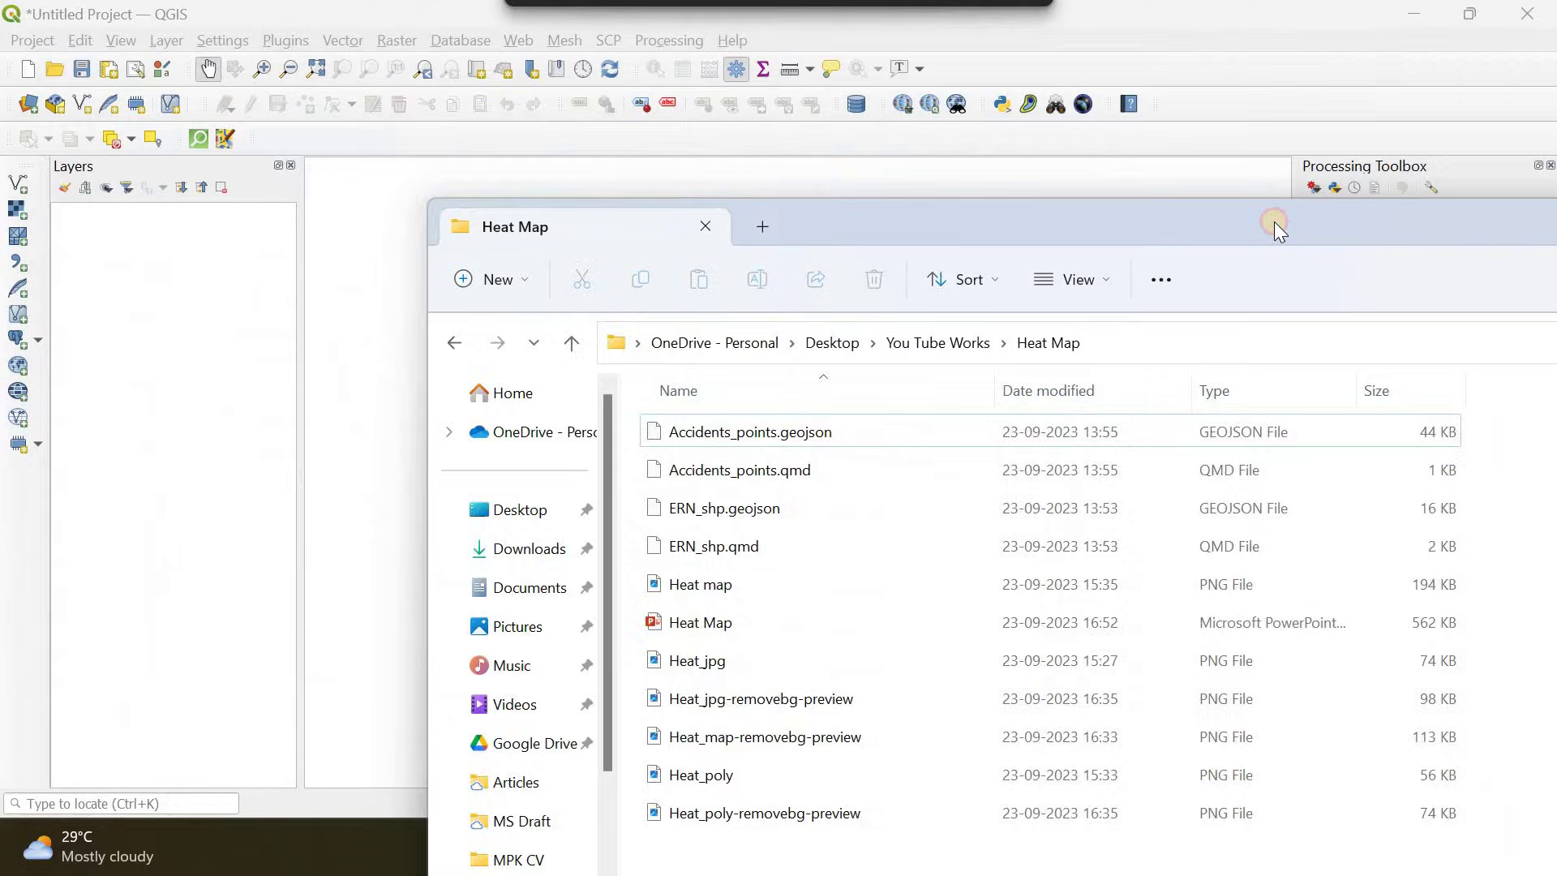
pyautogui.moveTo(1273, 221); pyautogui.dragTo(1233, 242)
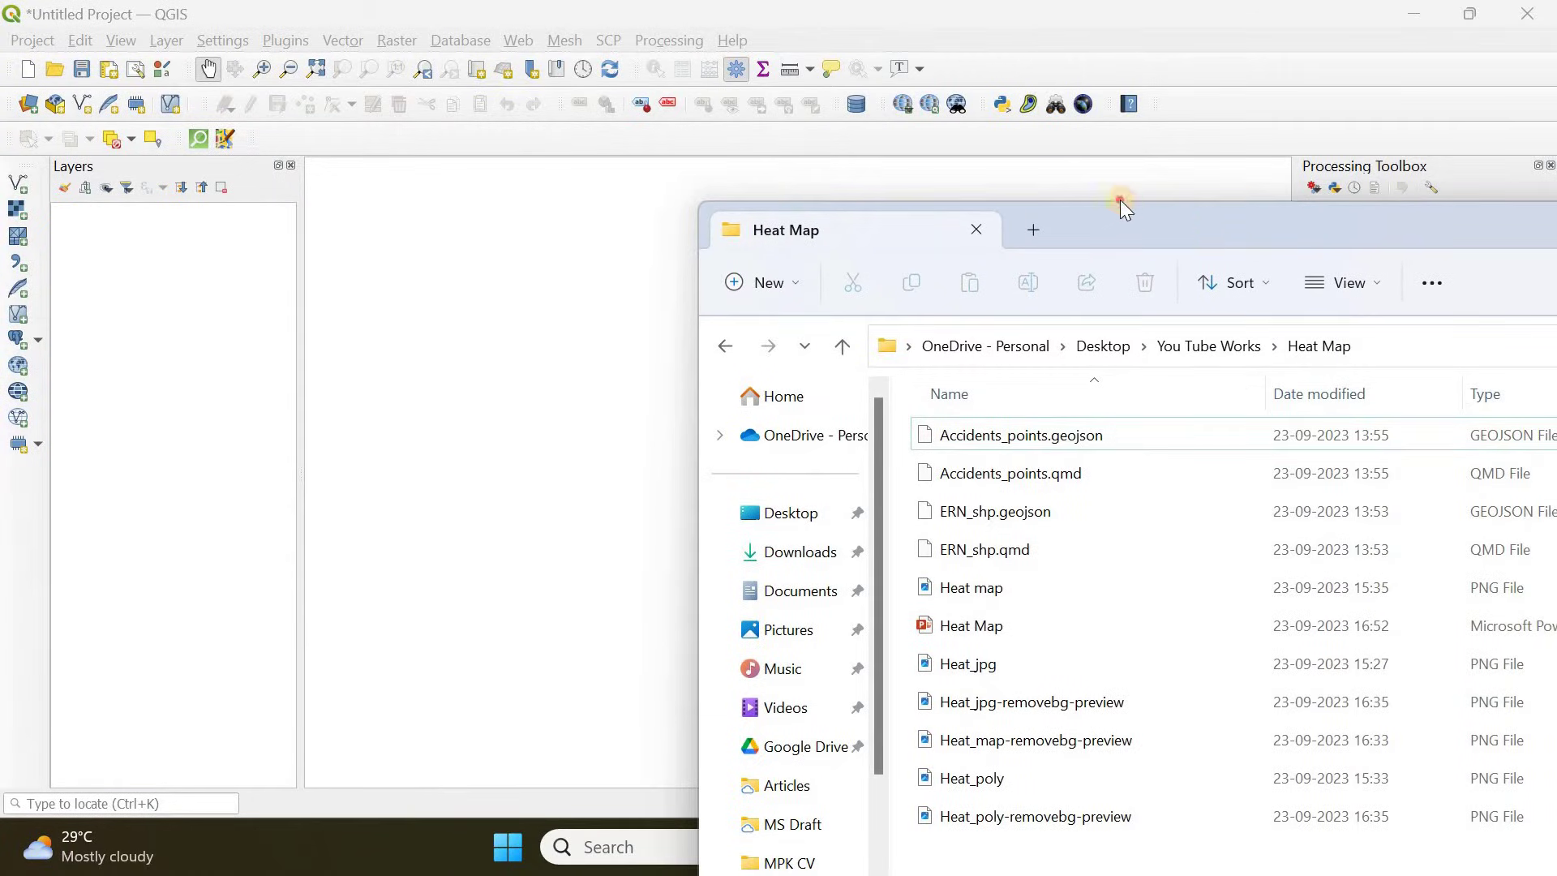
pyautogui.moveTo(1121, 199); pyautogui.dragTo(1042, 167)
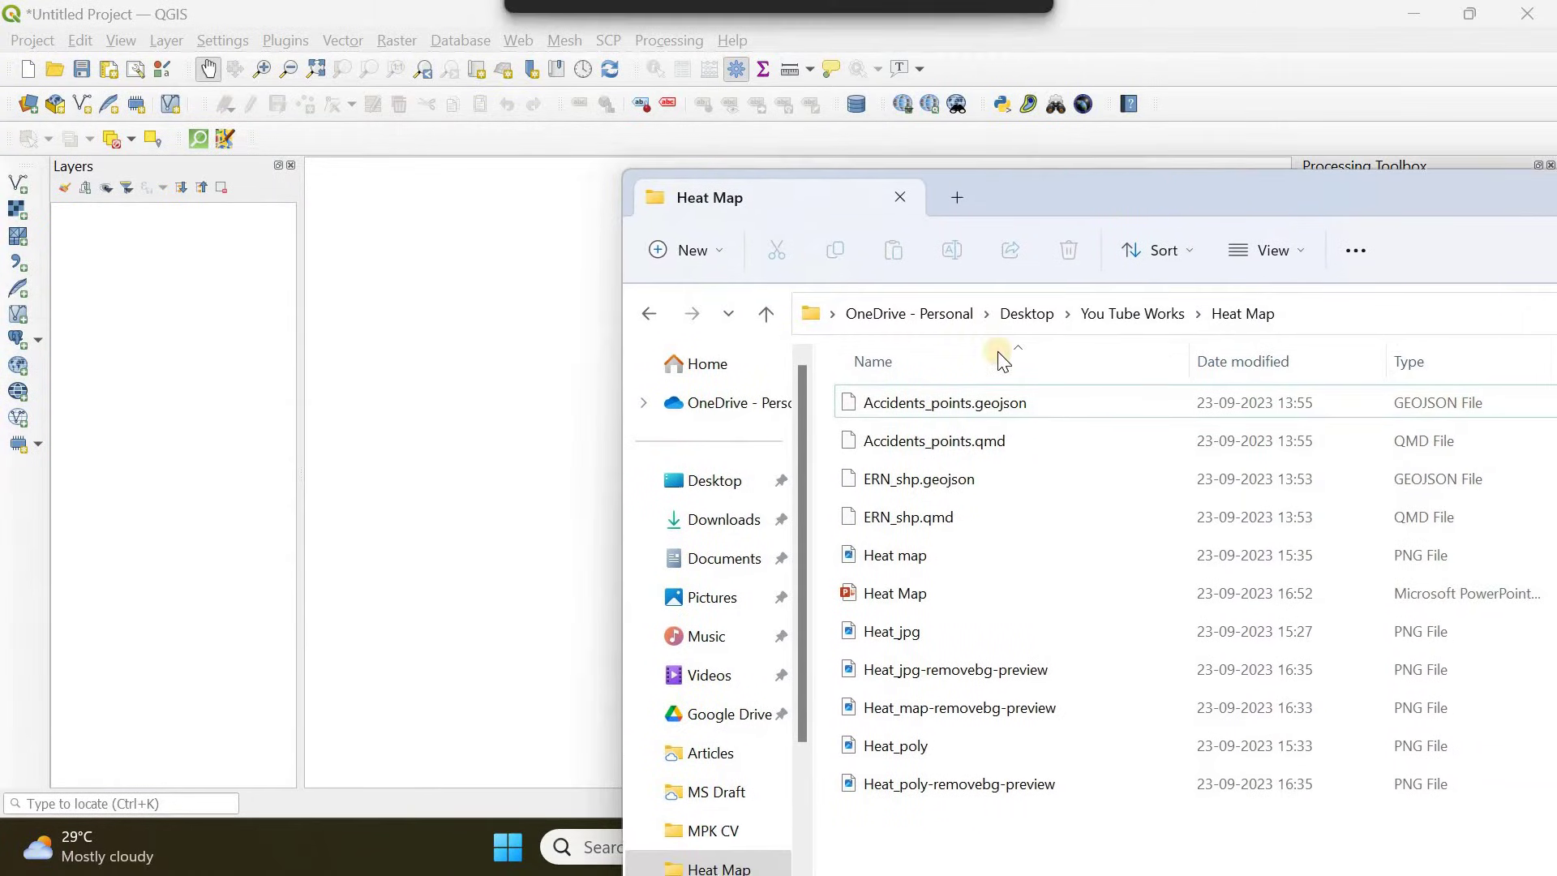
# - Add Accidents_points.geojson and ERN_shp.geojson to the QGIS map
pyautogui.click(968, 410)
pyautogui.moveTo(964, 404); pyautogui.dragTo(472, 309)
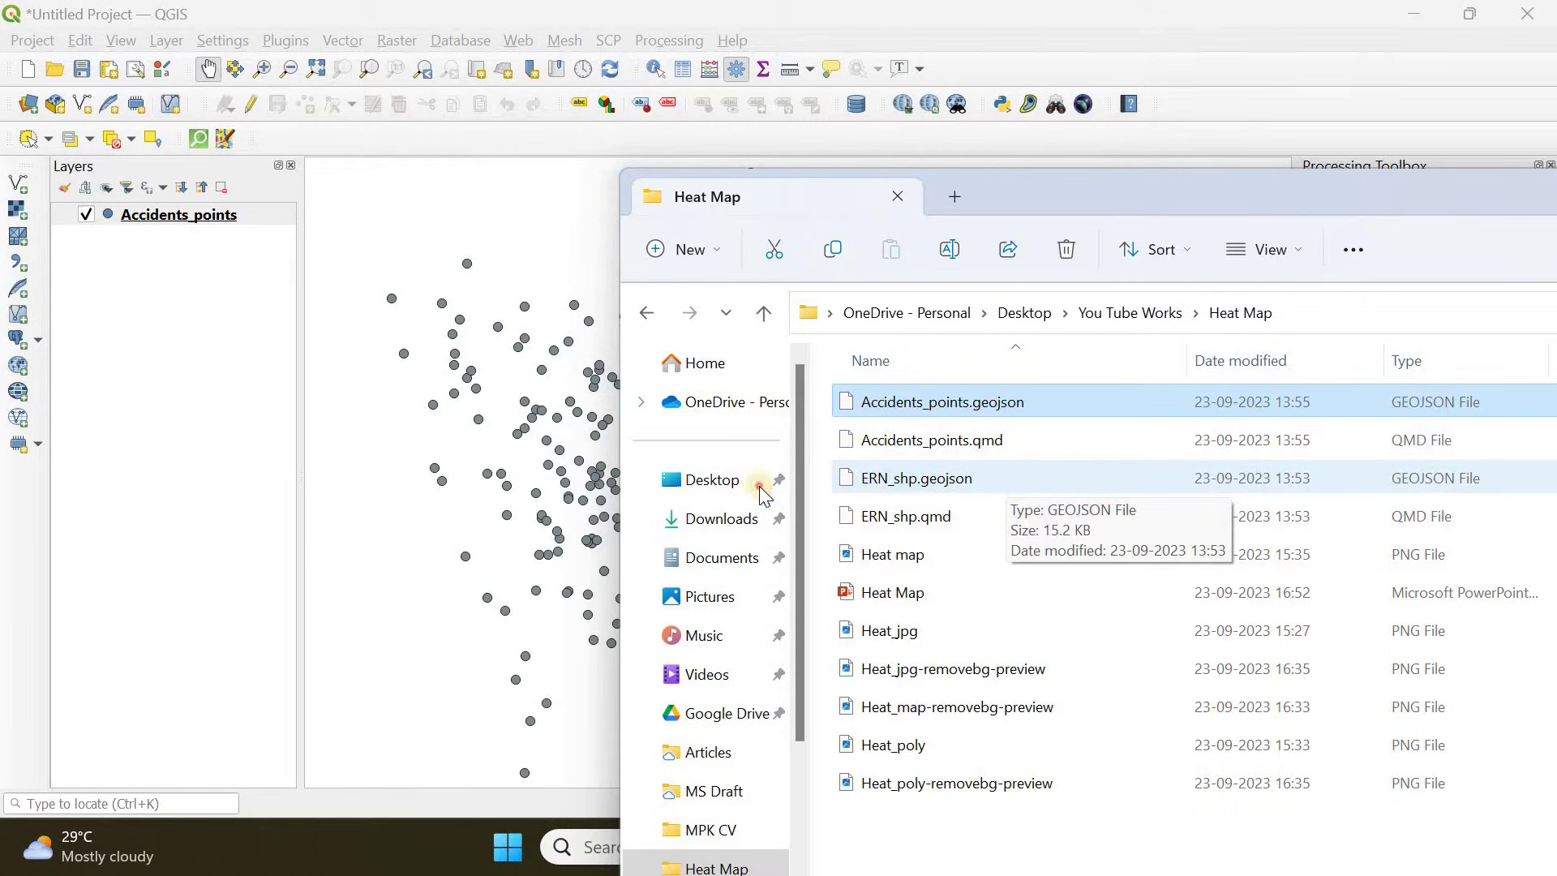
pyautogui.click(1025, 552)
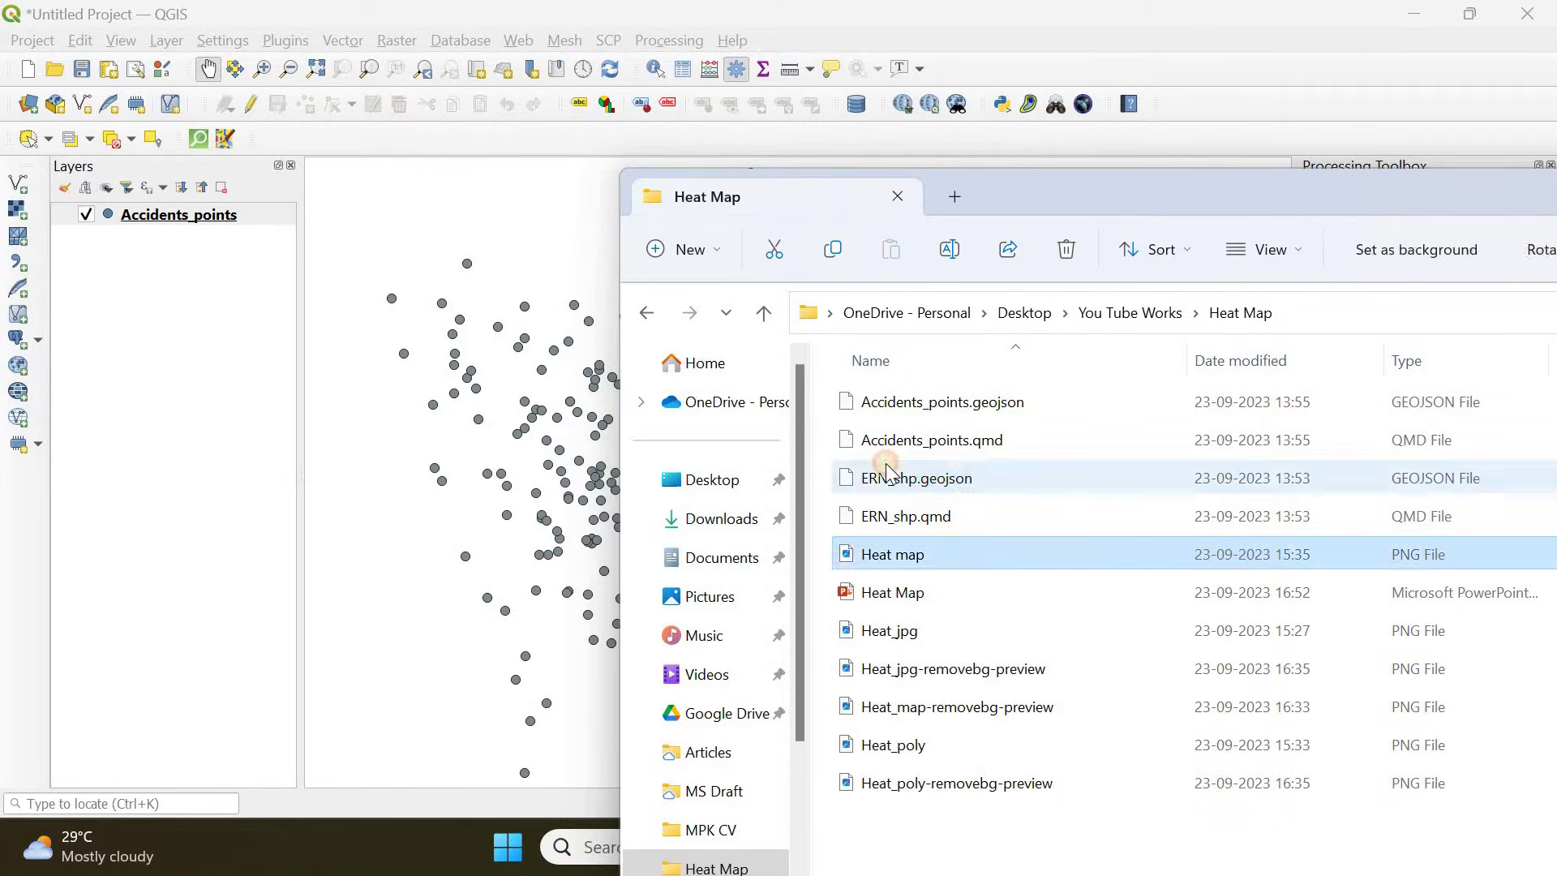
pyautogui.moveTo(888, 470)
pyautogui.mouseDown()
pyautogui.moveTo(871, 442)
pyautogui.moveTo(486, 418)
pyautogui.mouseUp()
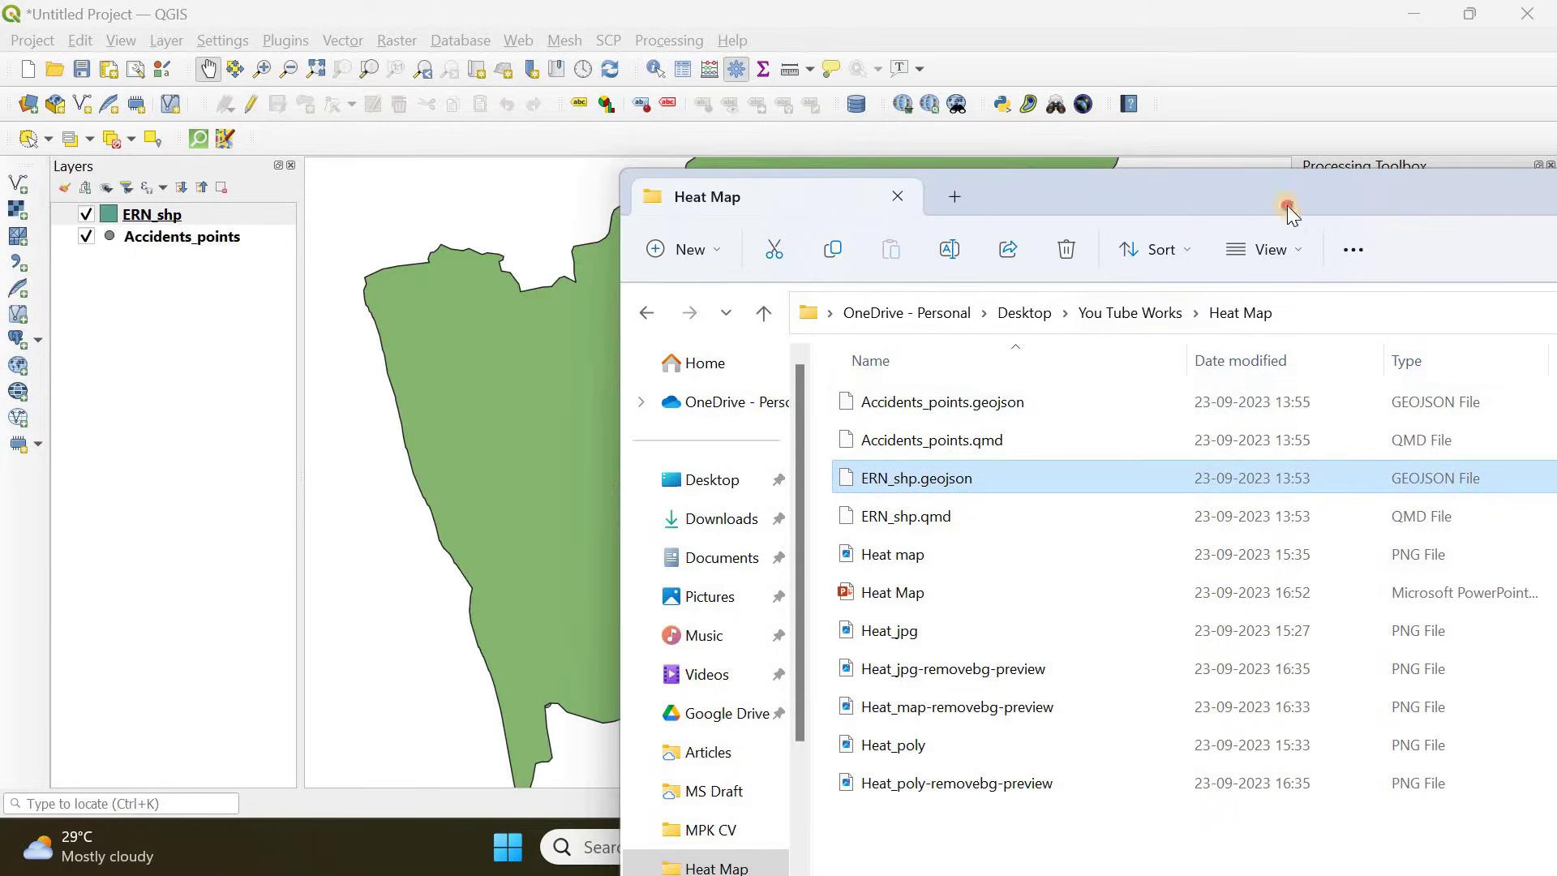
# - Close the folder window and move Accidents_points above ERN_shp in Layers
pyautogui.moveTo(1287, 206); pyautogui.dragTo(1351, 162)
pyautogui.click(1351, 162)
pyautogui.scroll(-1, 684, 333)
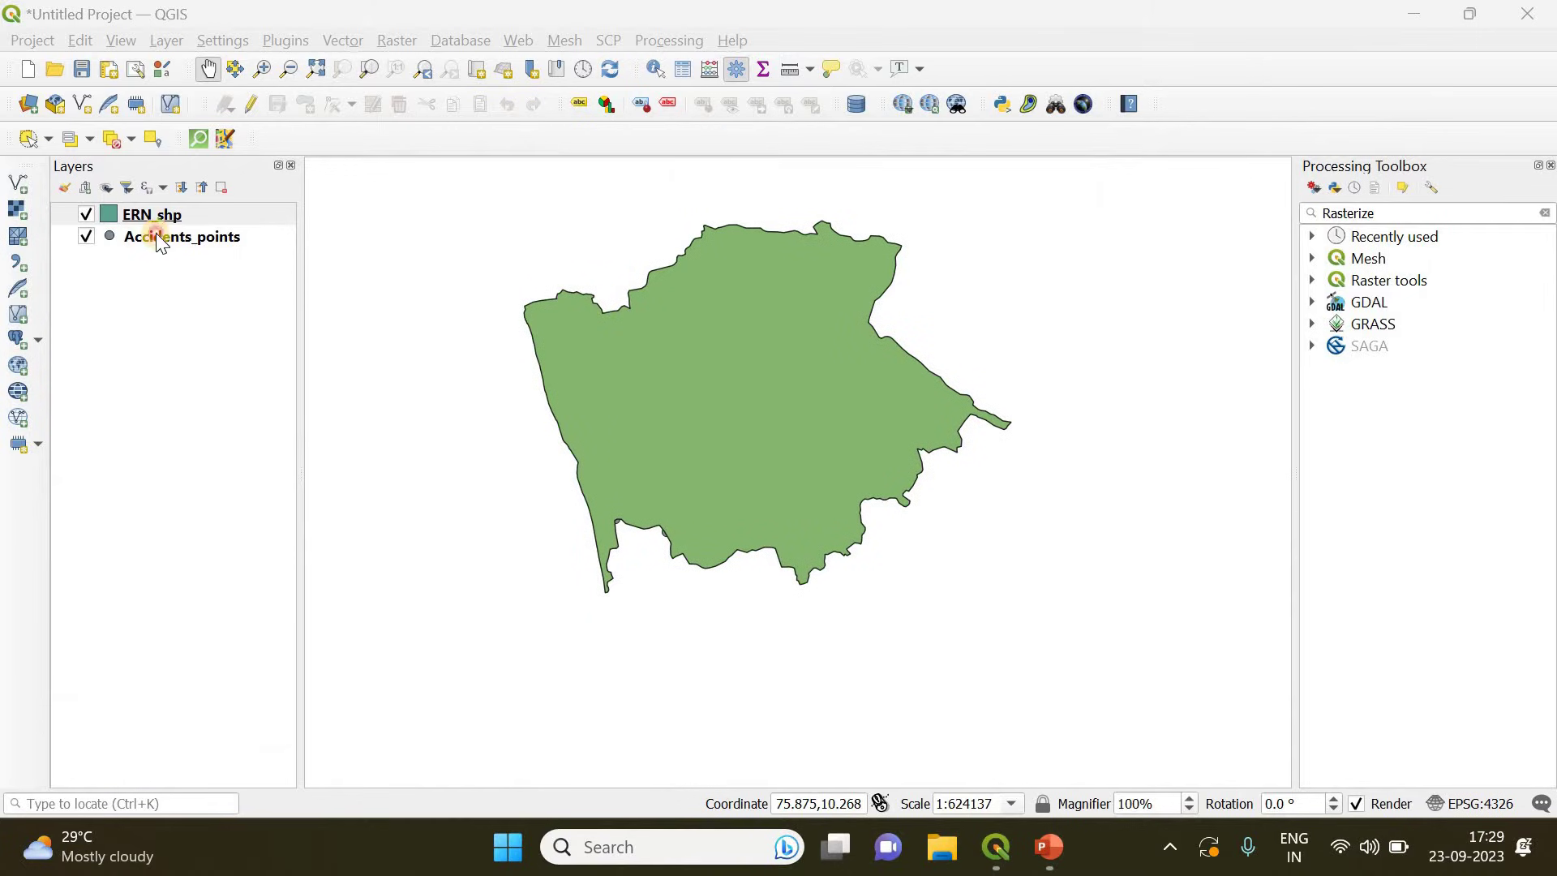
pyautogui.moveTo(156, 232); pyautogui.dragTo(148, 211)
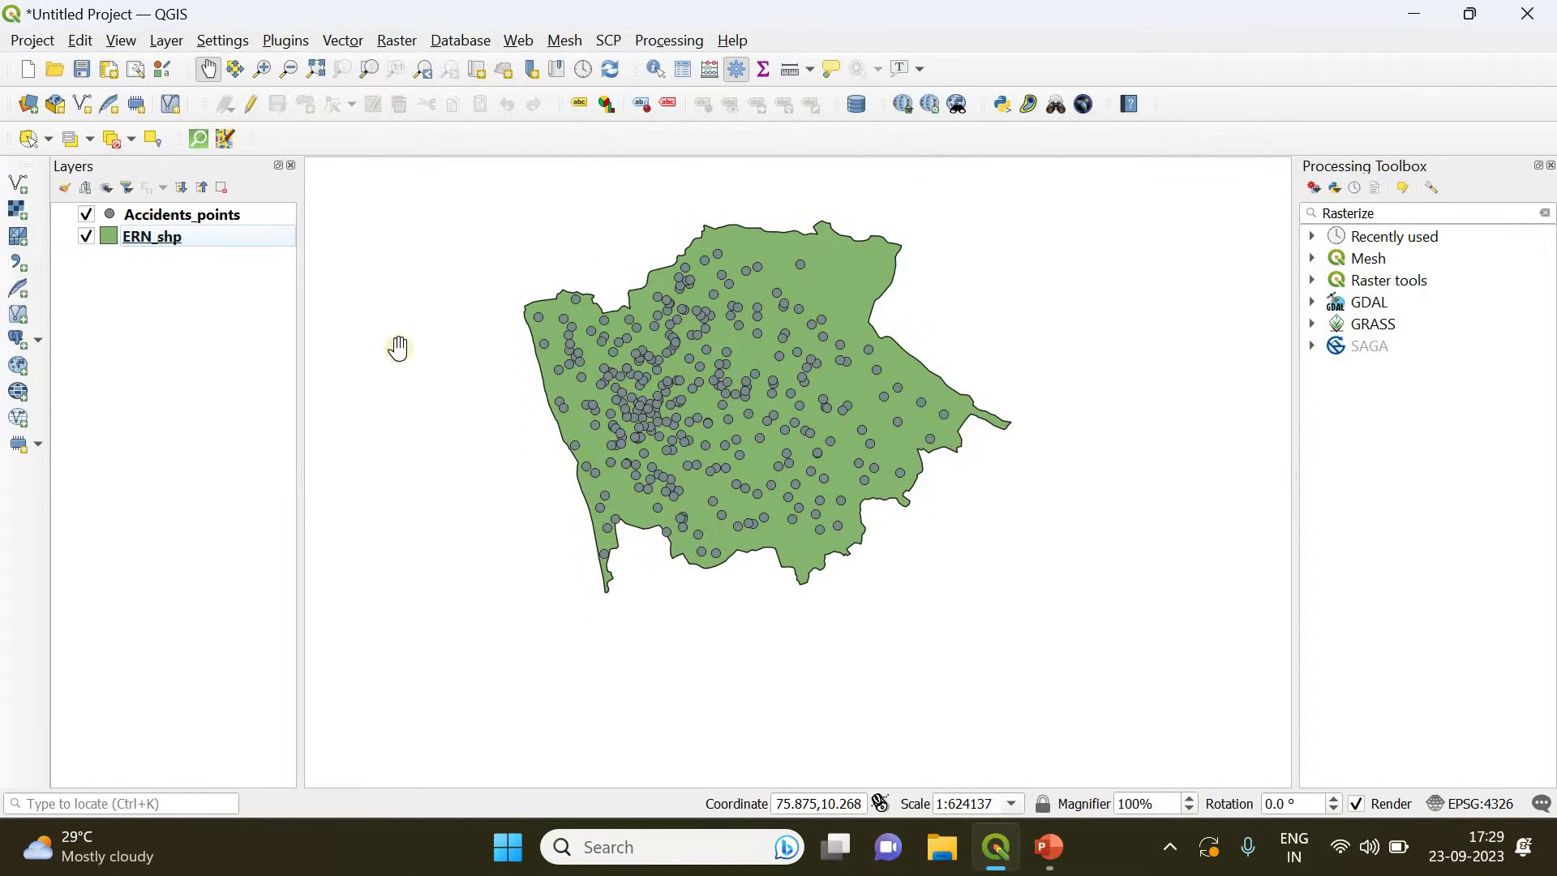
# - Set the ERN_shp Symbology fill colour to transparent and apply it
pyautogui.rightClick(165, 242)
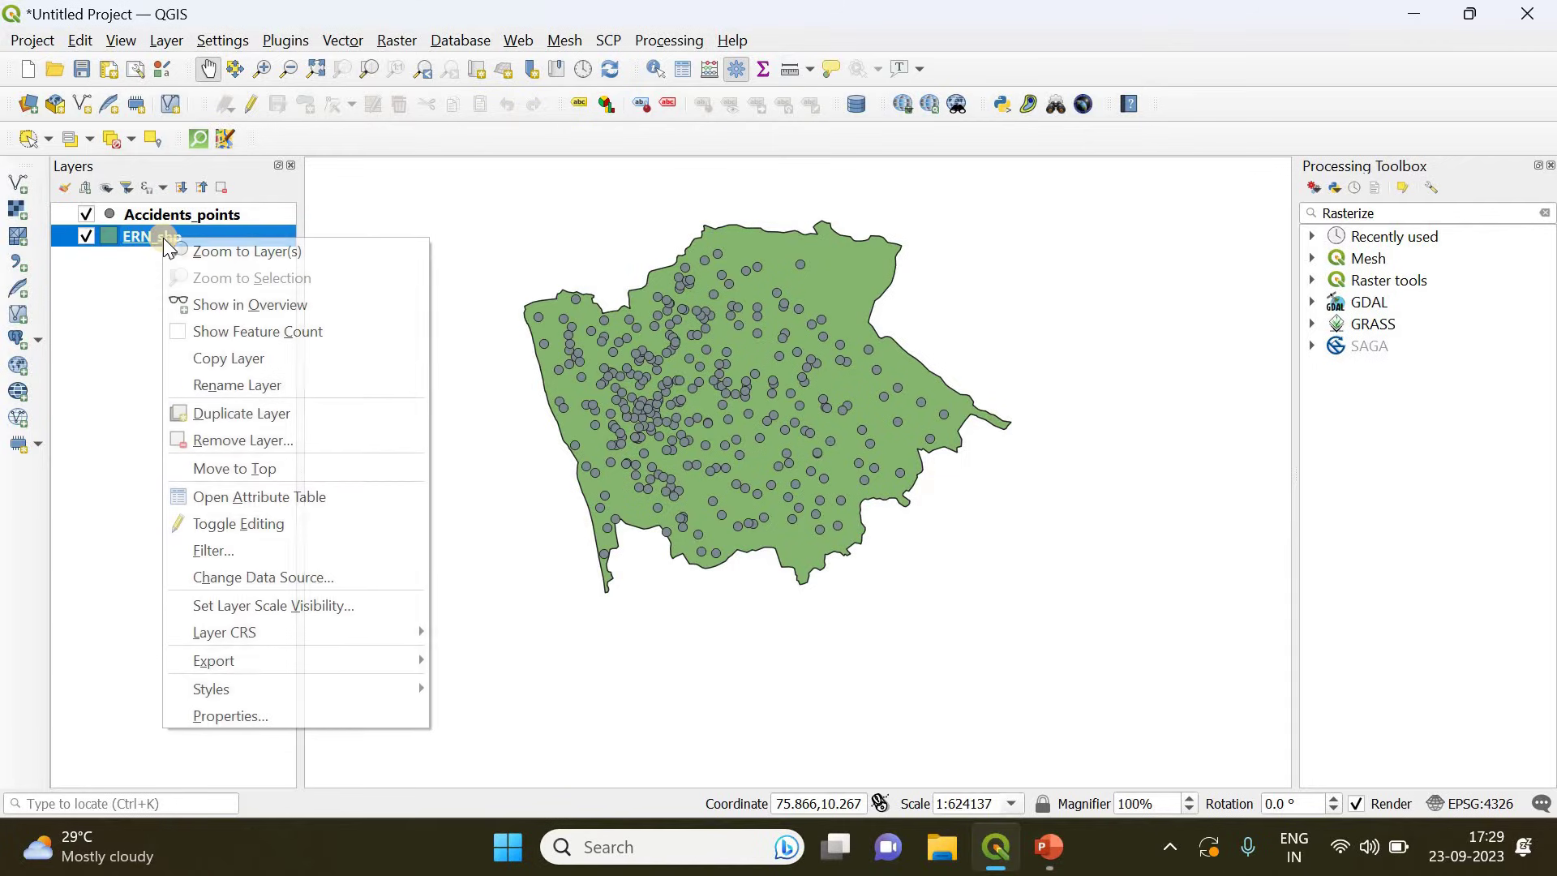
pyautogui.click(338, 715)
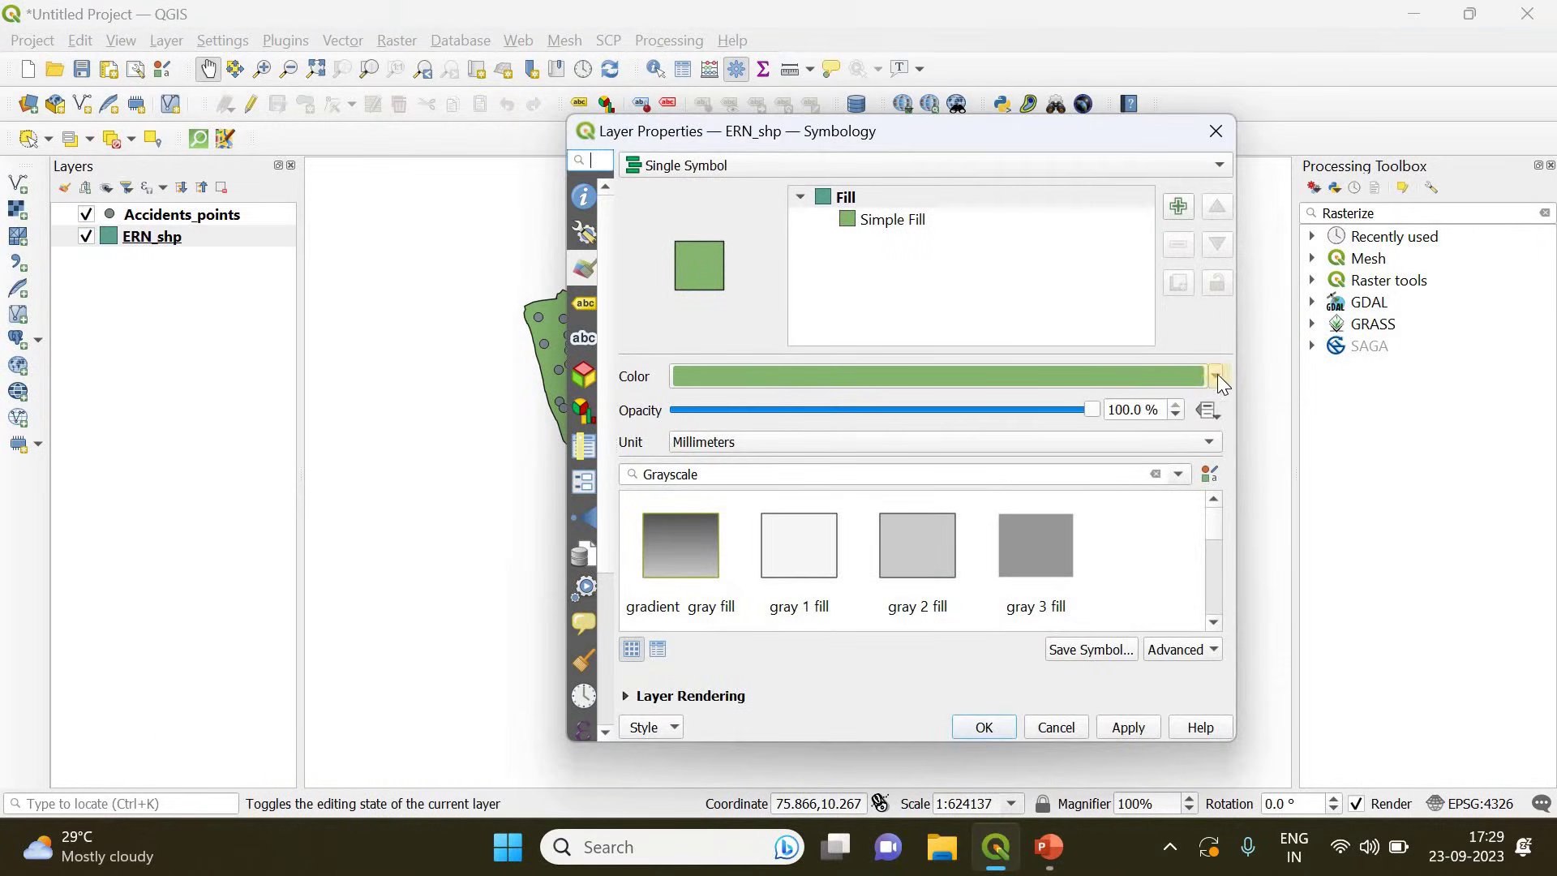
pyautogui.click(1218, 375)
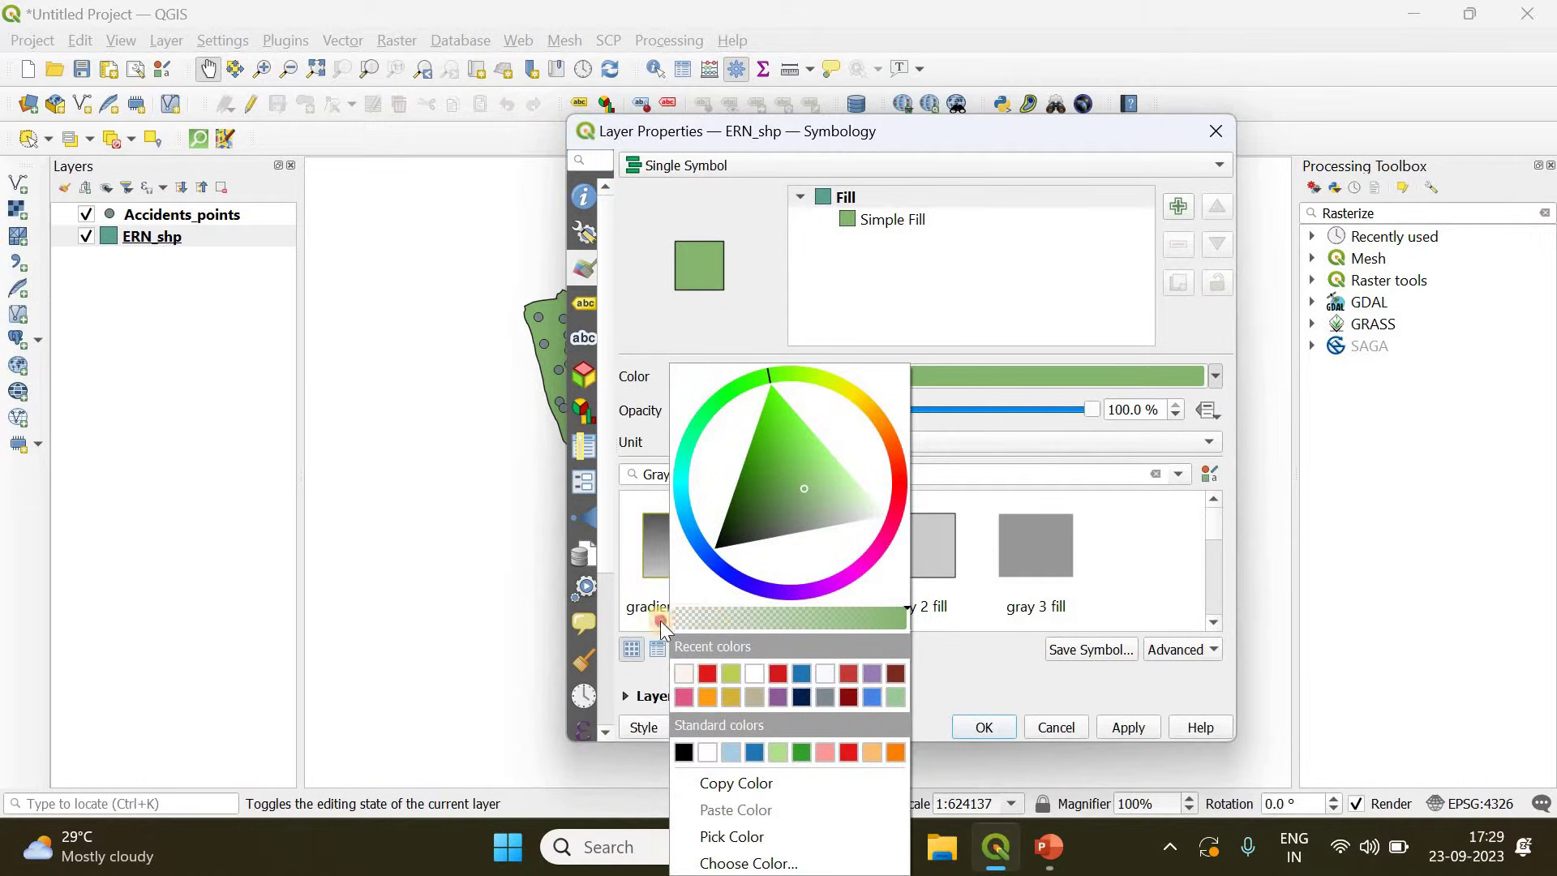
pyautogui.click(660, 620)
pyautogui.click(994, 678)
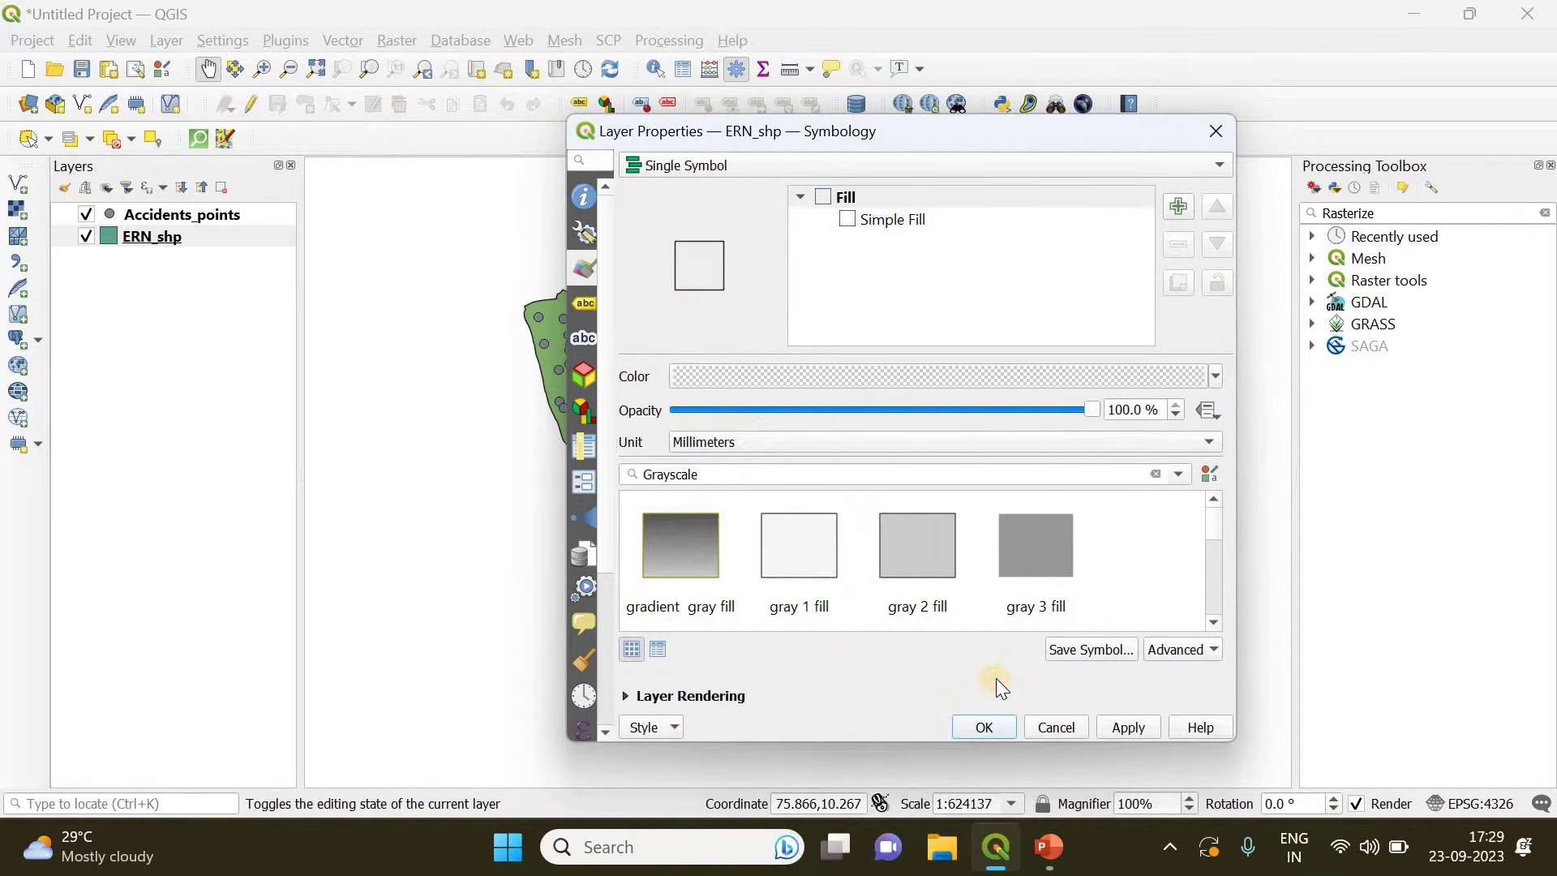
pyautogui.click(1137, 726)
pyautogui.click(1000, 723)
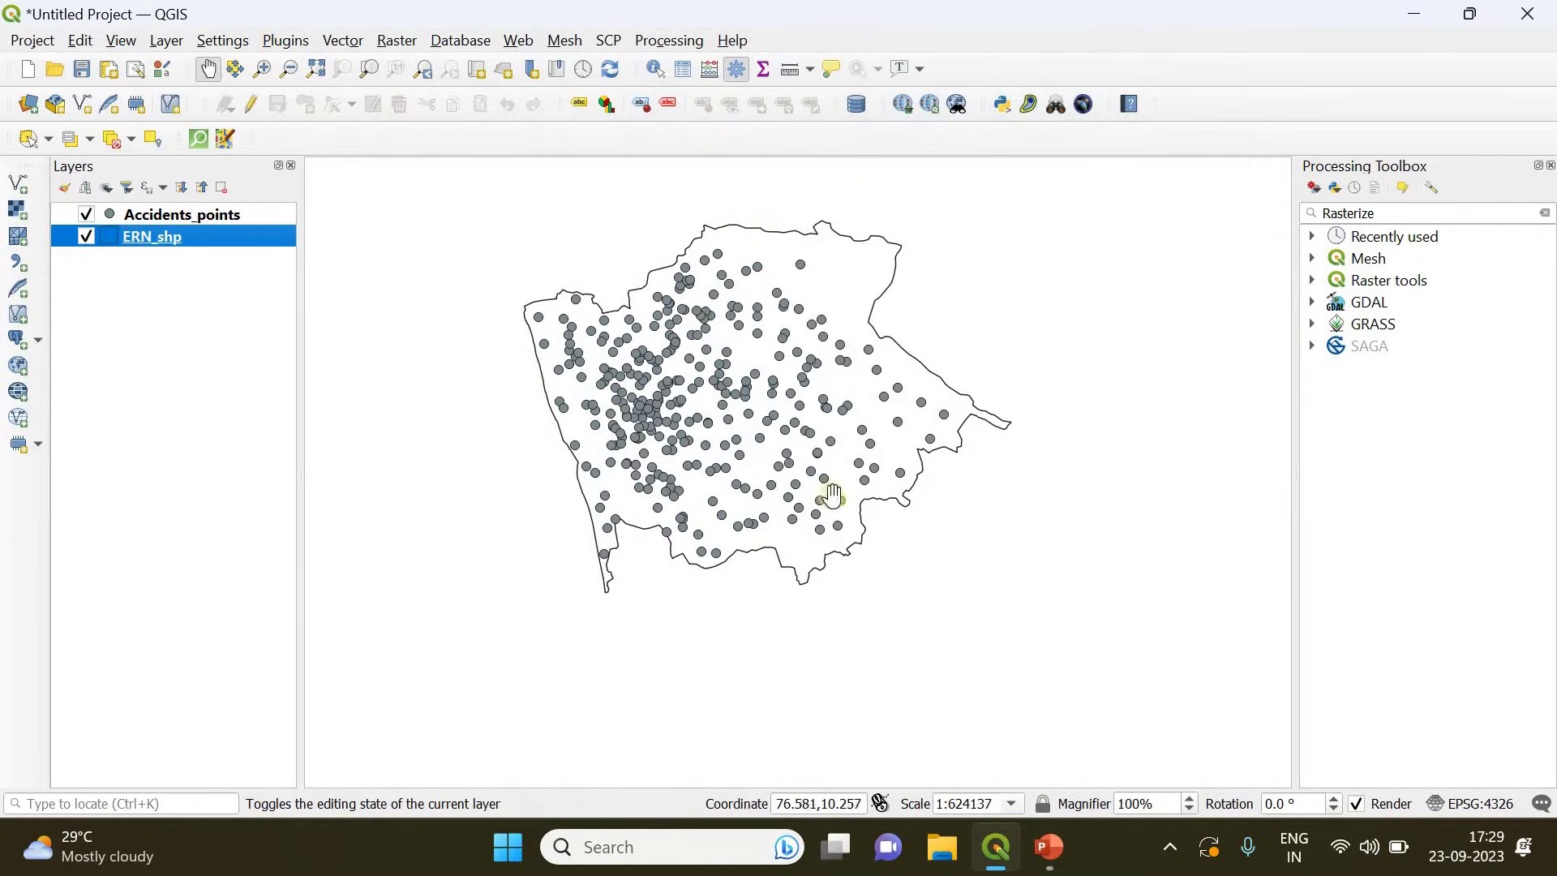
# - Pan and zoom in until the ERN_shp outline and accident points fill the map view
pyautogui.moveTo(731, 395); pyautogui.dragTo(739, 420)
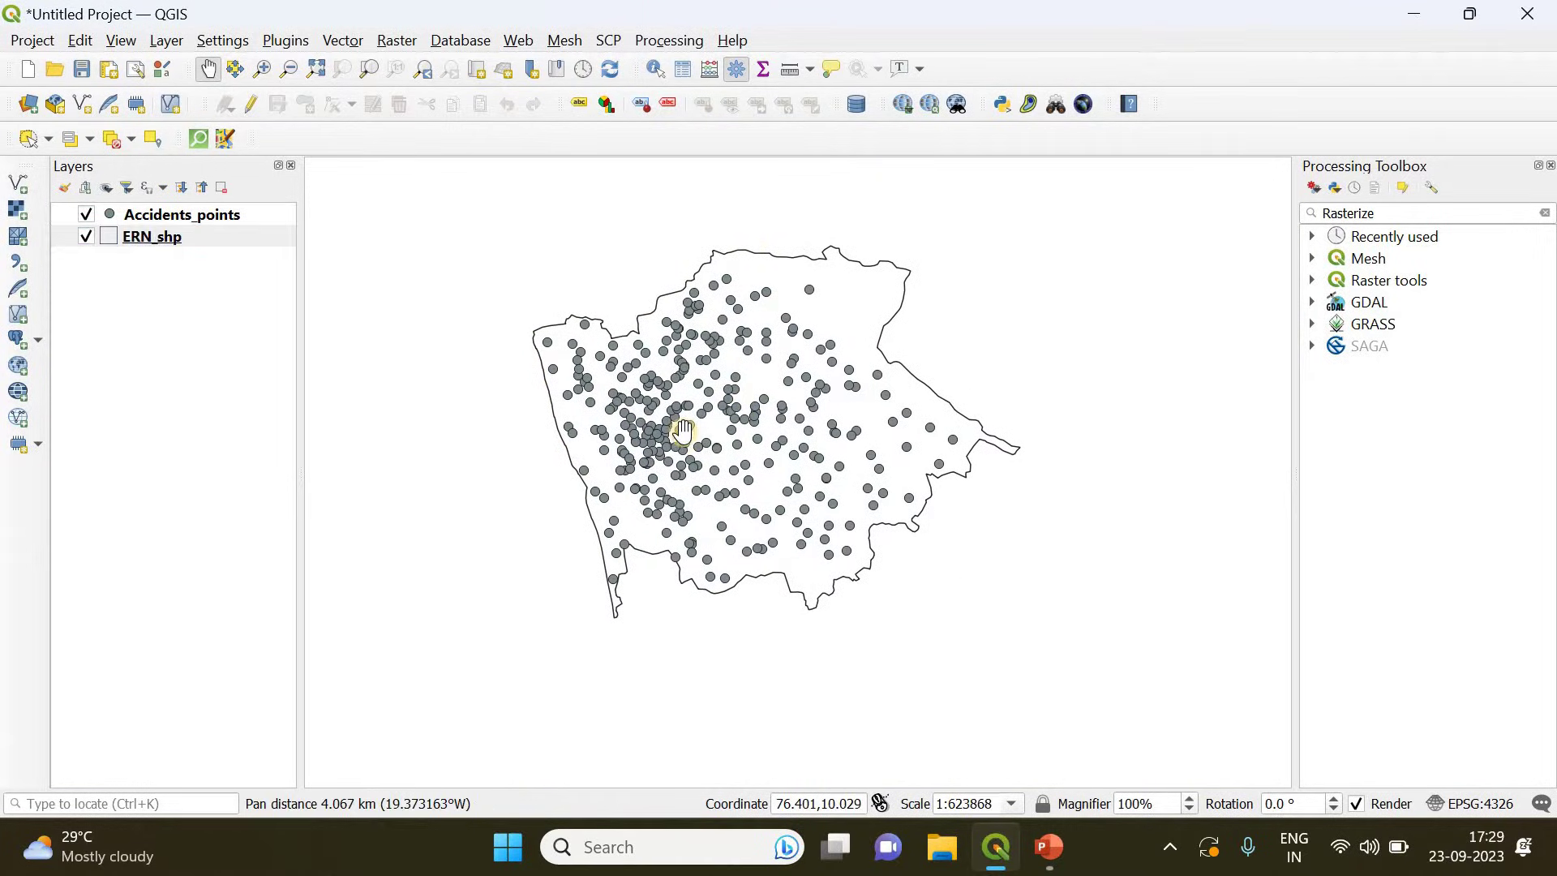
pyautogui.scroll(3, 724, 396)
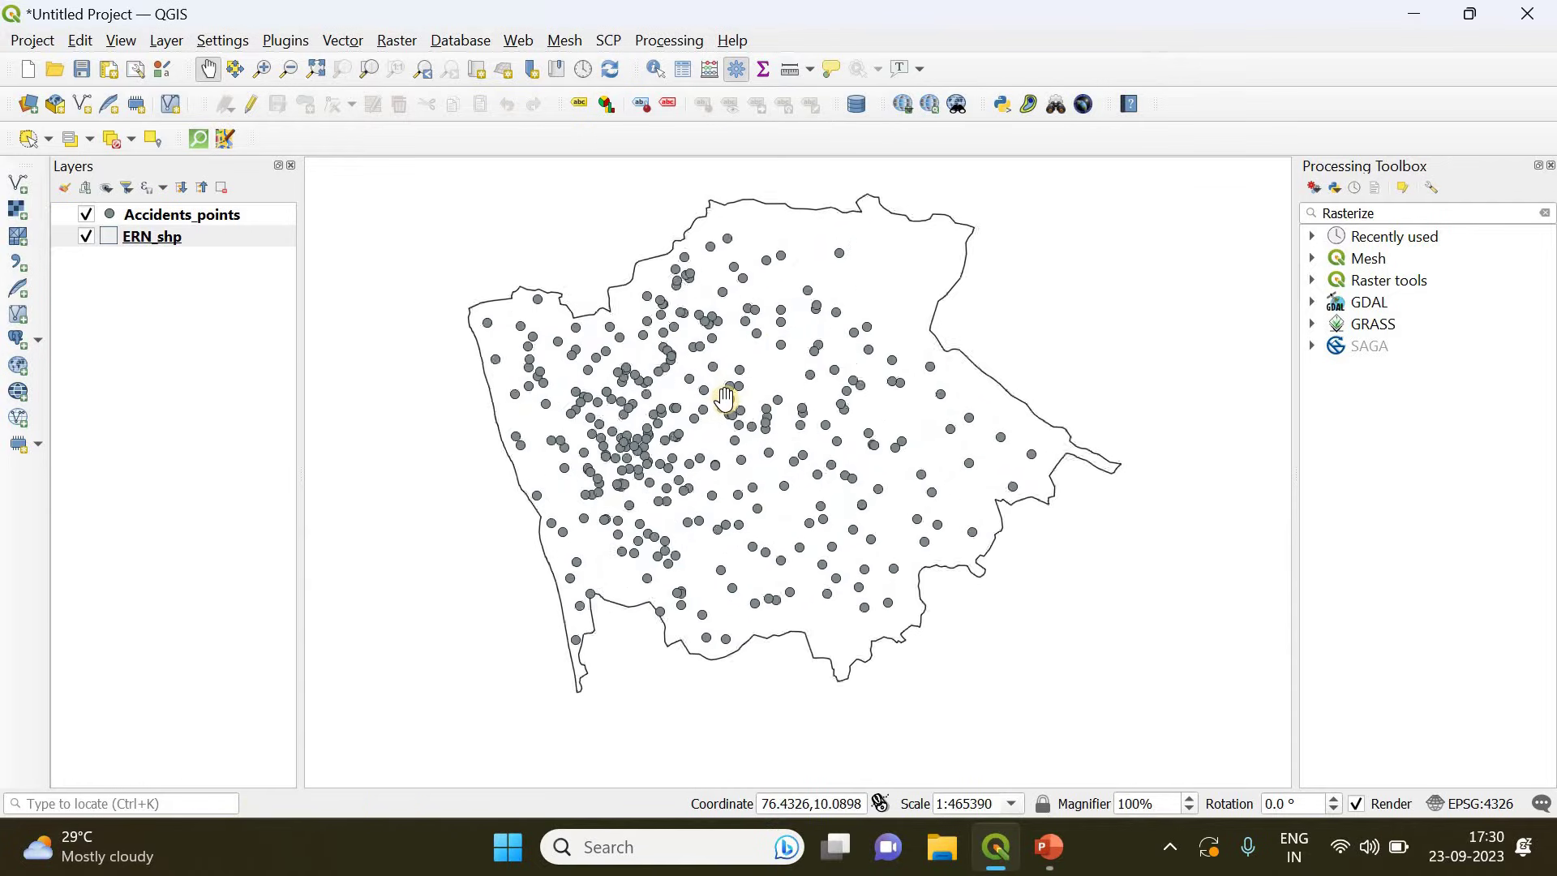
pyautogui.moveTo(619, 435); pyautogui.dragTo(643, 455)
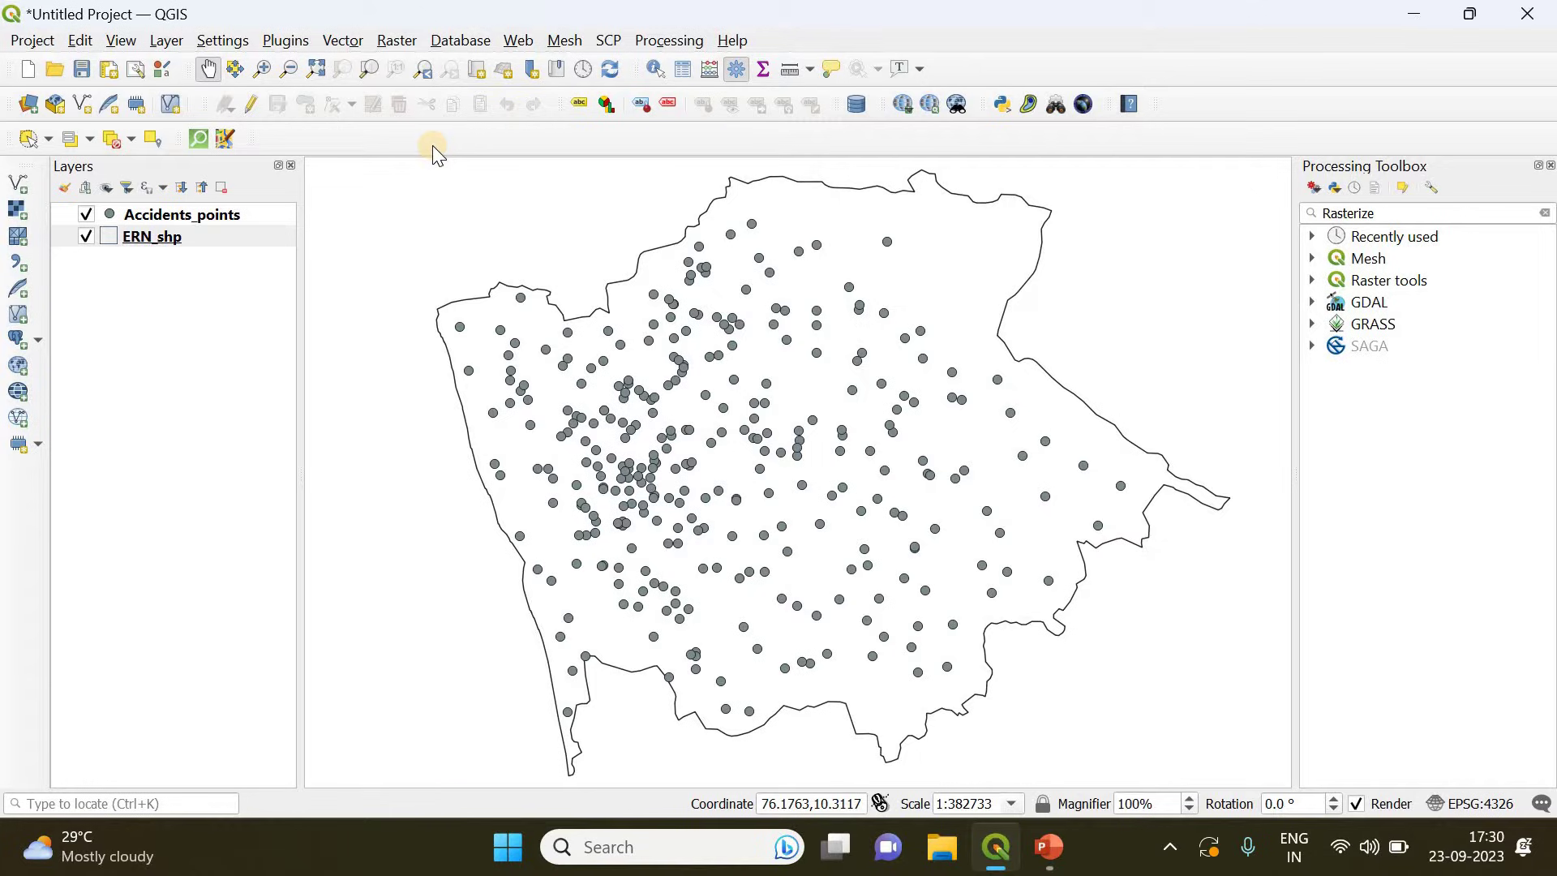
# - Search the plugin manager for 'Density' and install the Density Analysis plugin
pyautogui.click(286, 41)
pyautogui.click(333, 55)
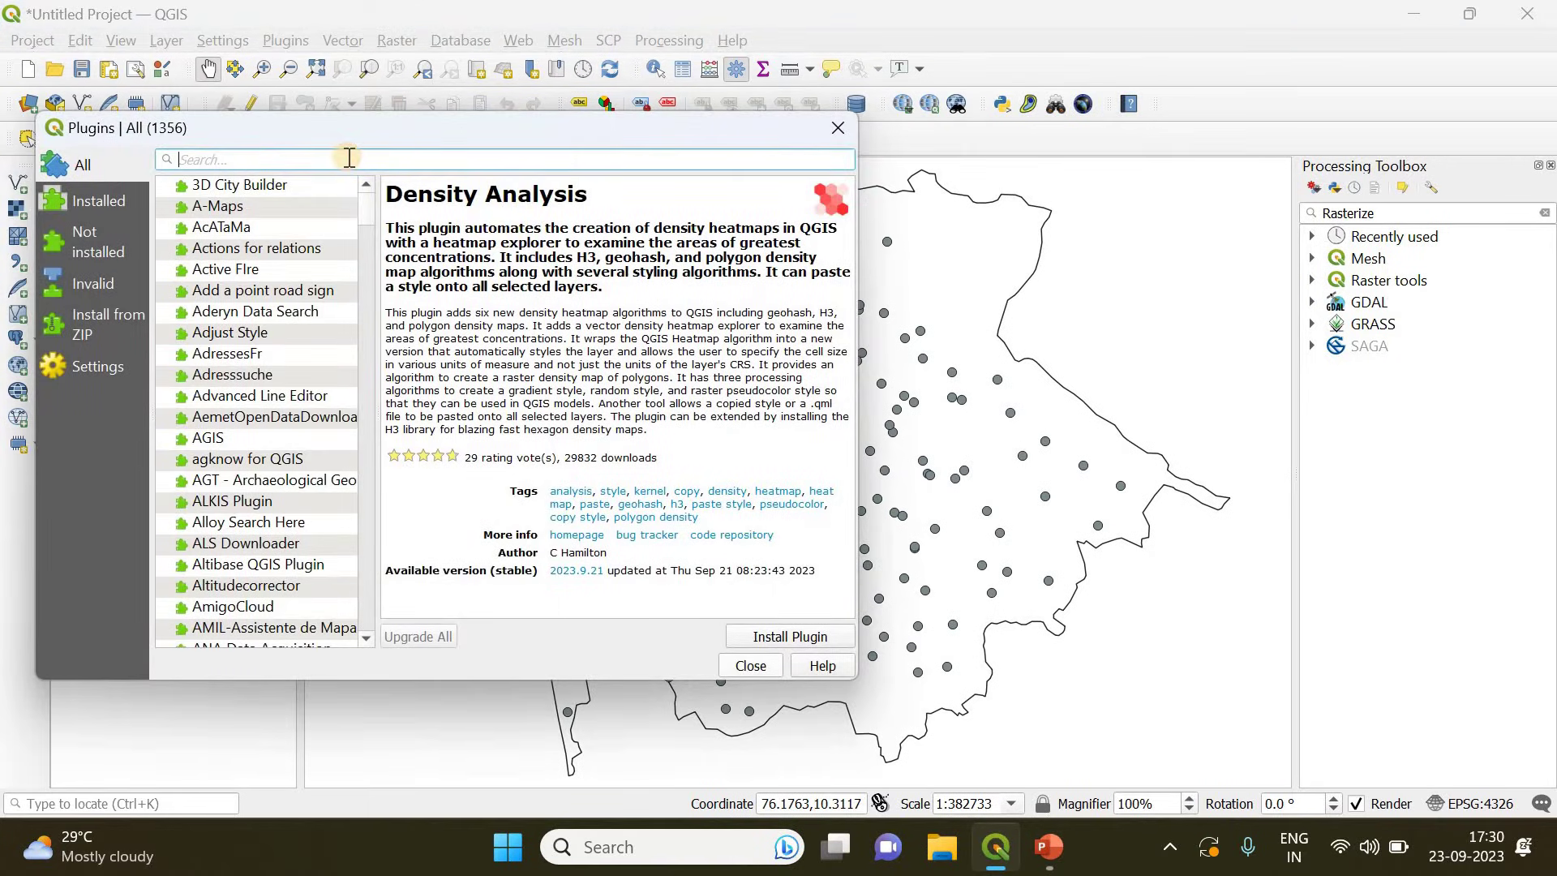
pyautogui.write('D')
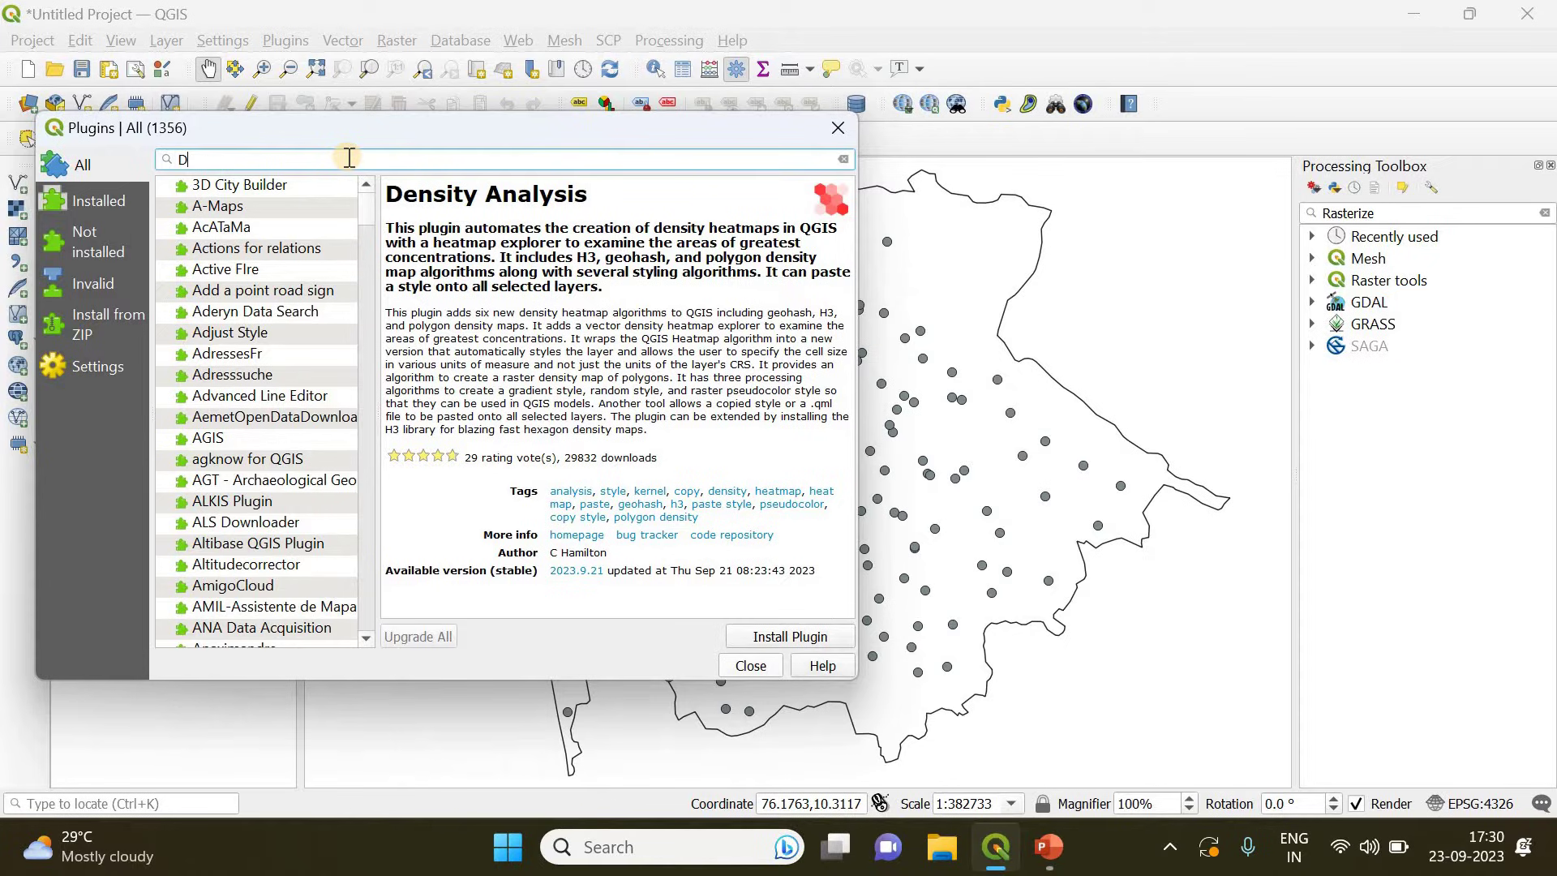
pyautogui.write('ensity')
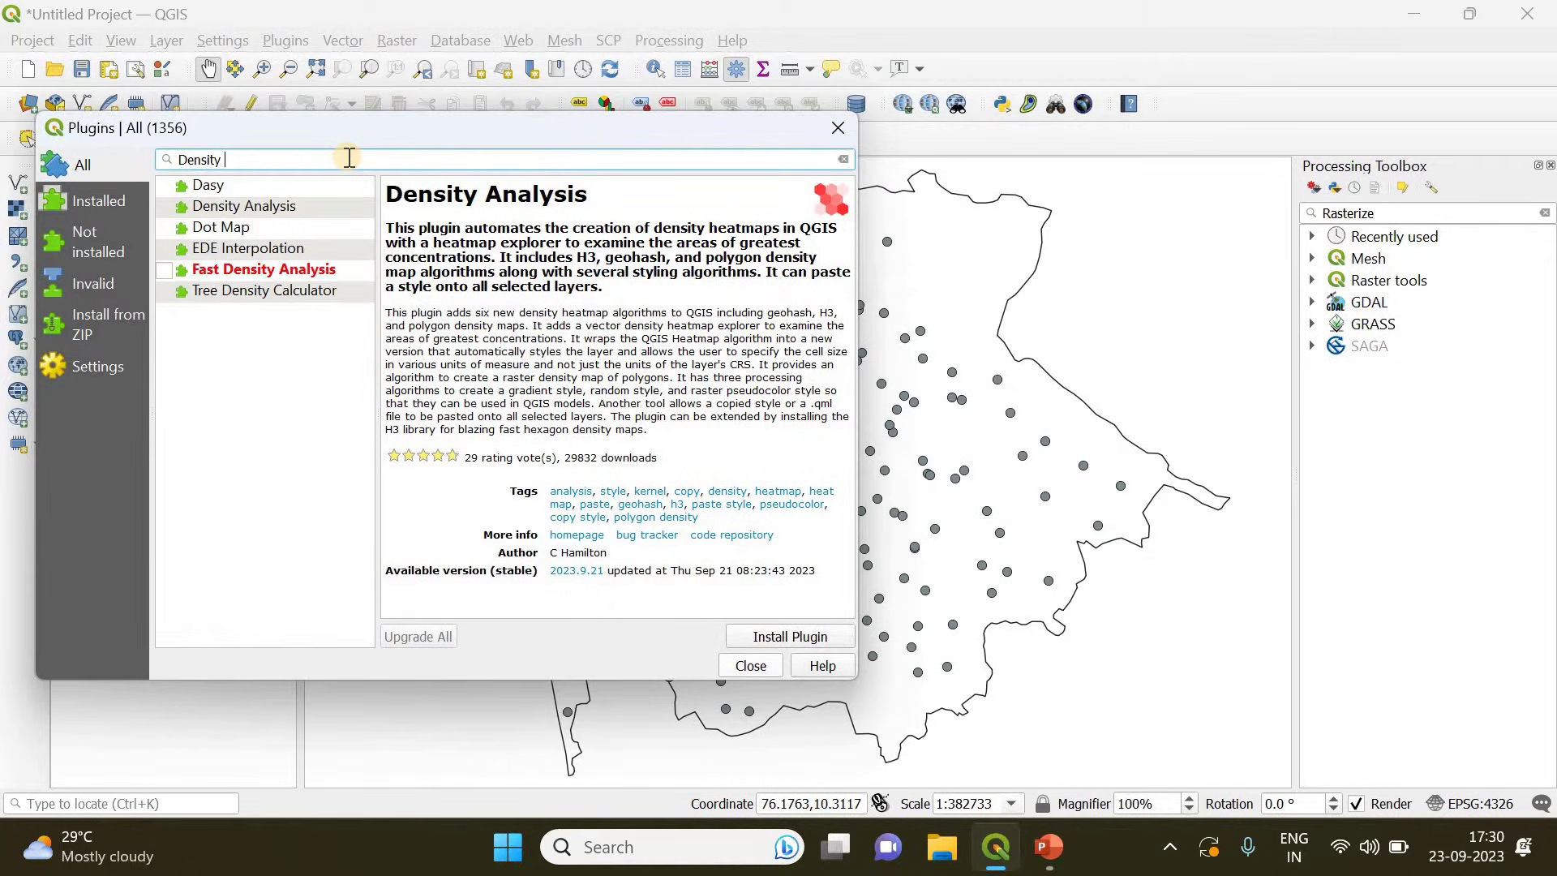
pyautogui.click(321, 205)
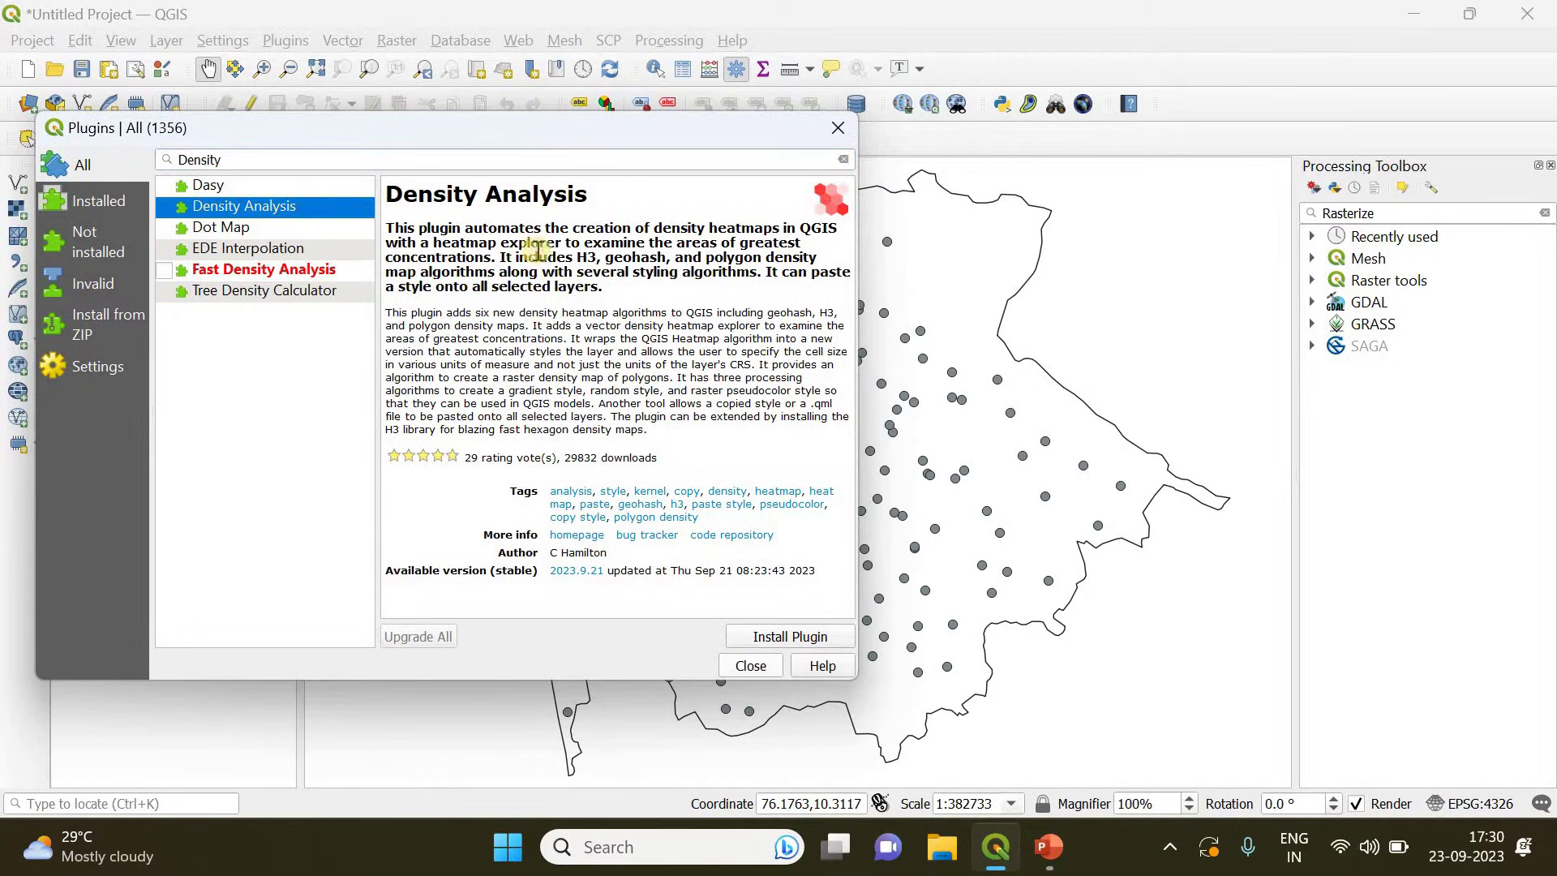
pyautogui.click(812, 639)
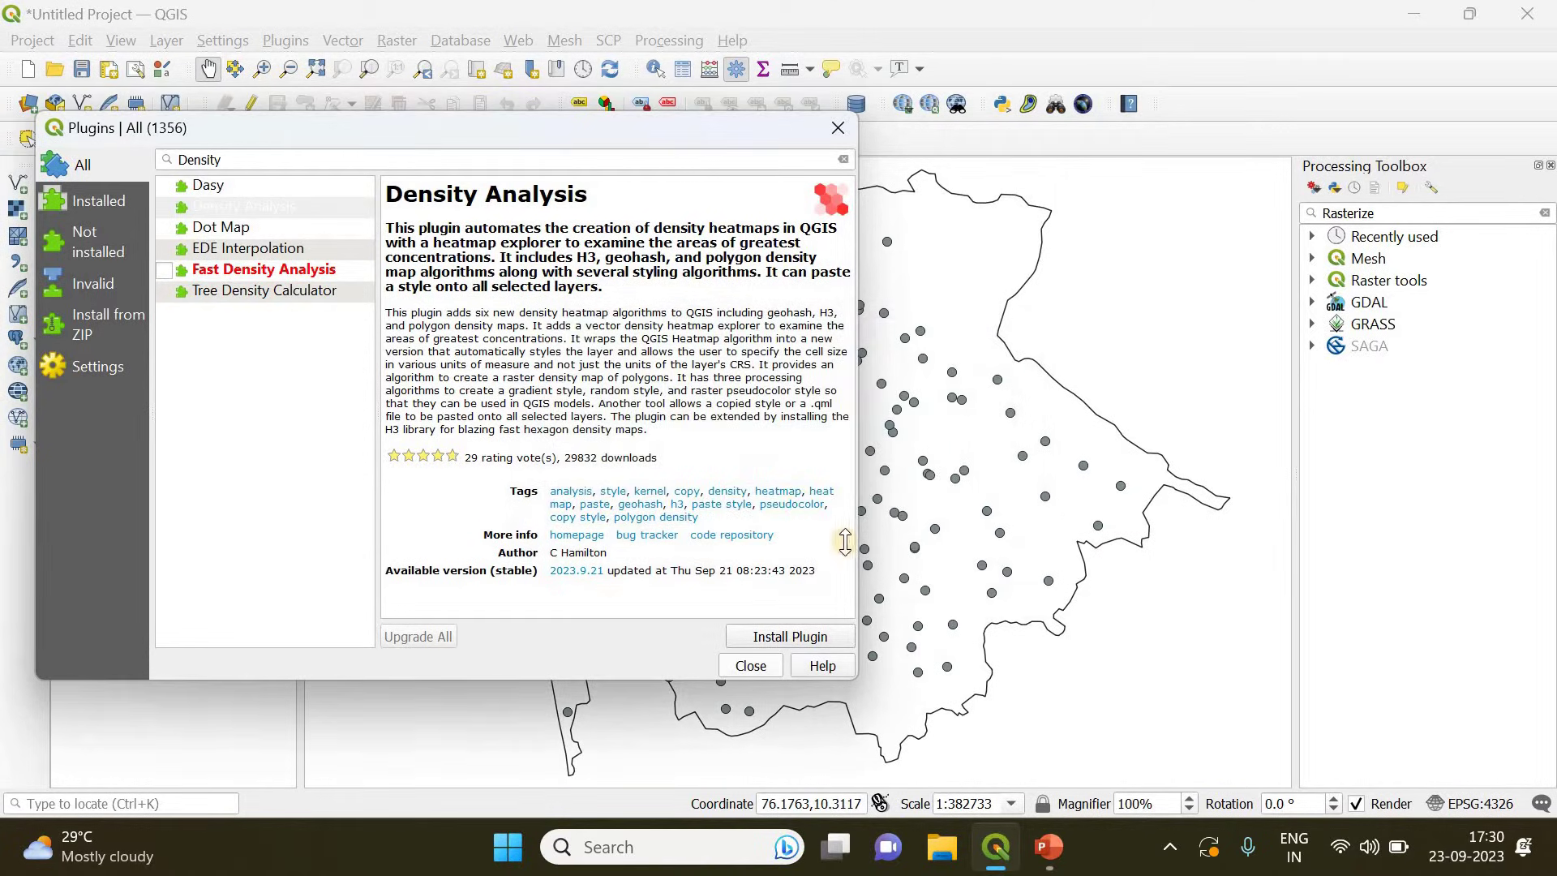
pyautogui.click(749, 664)
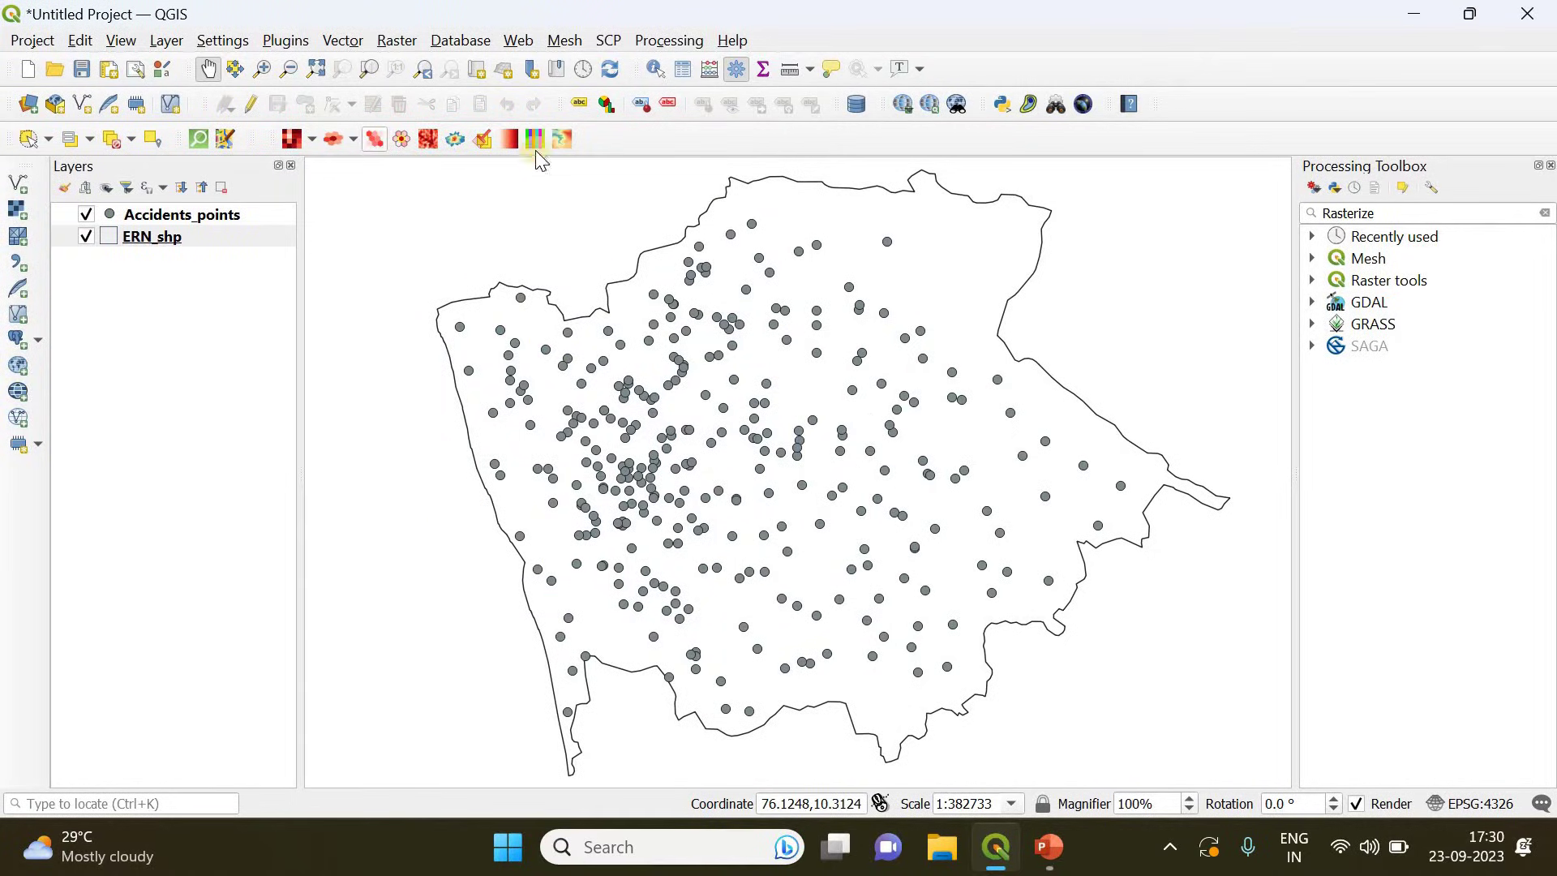
# - Try the Density Analysis toolbar tools, then launch Styled heatmap (Kernel density estimation)
pyautogui.click(377, 141)
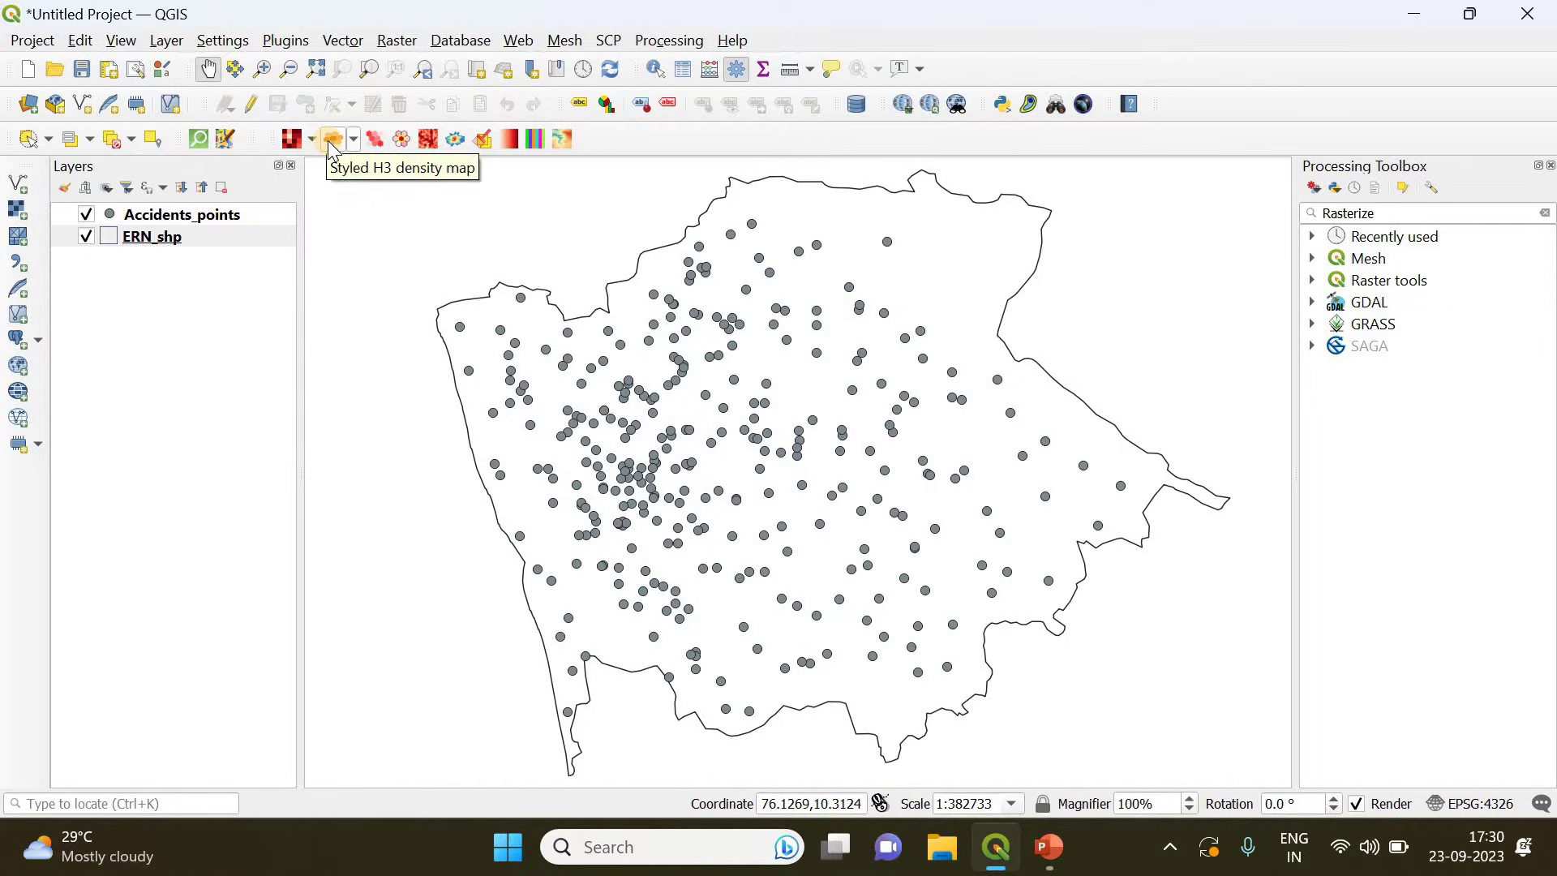
pyautogui.click(397, 140)
pyautogui.click(486, 143)
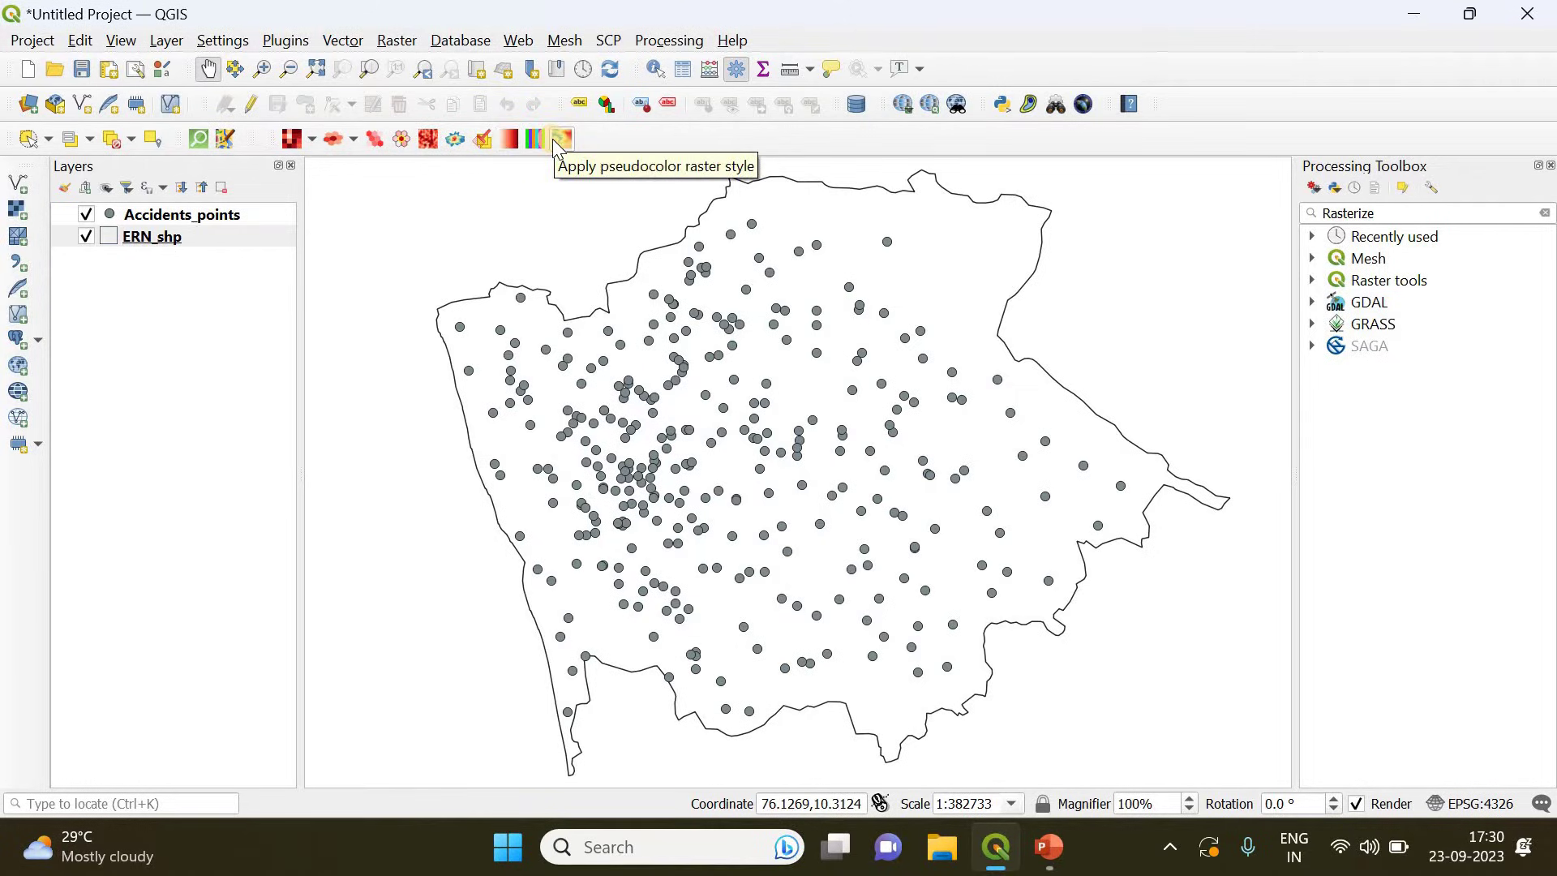
pyautogui.click(429, 140)
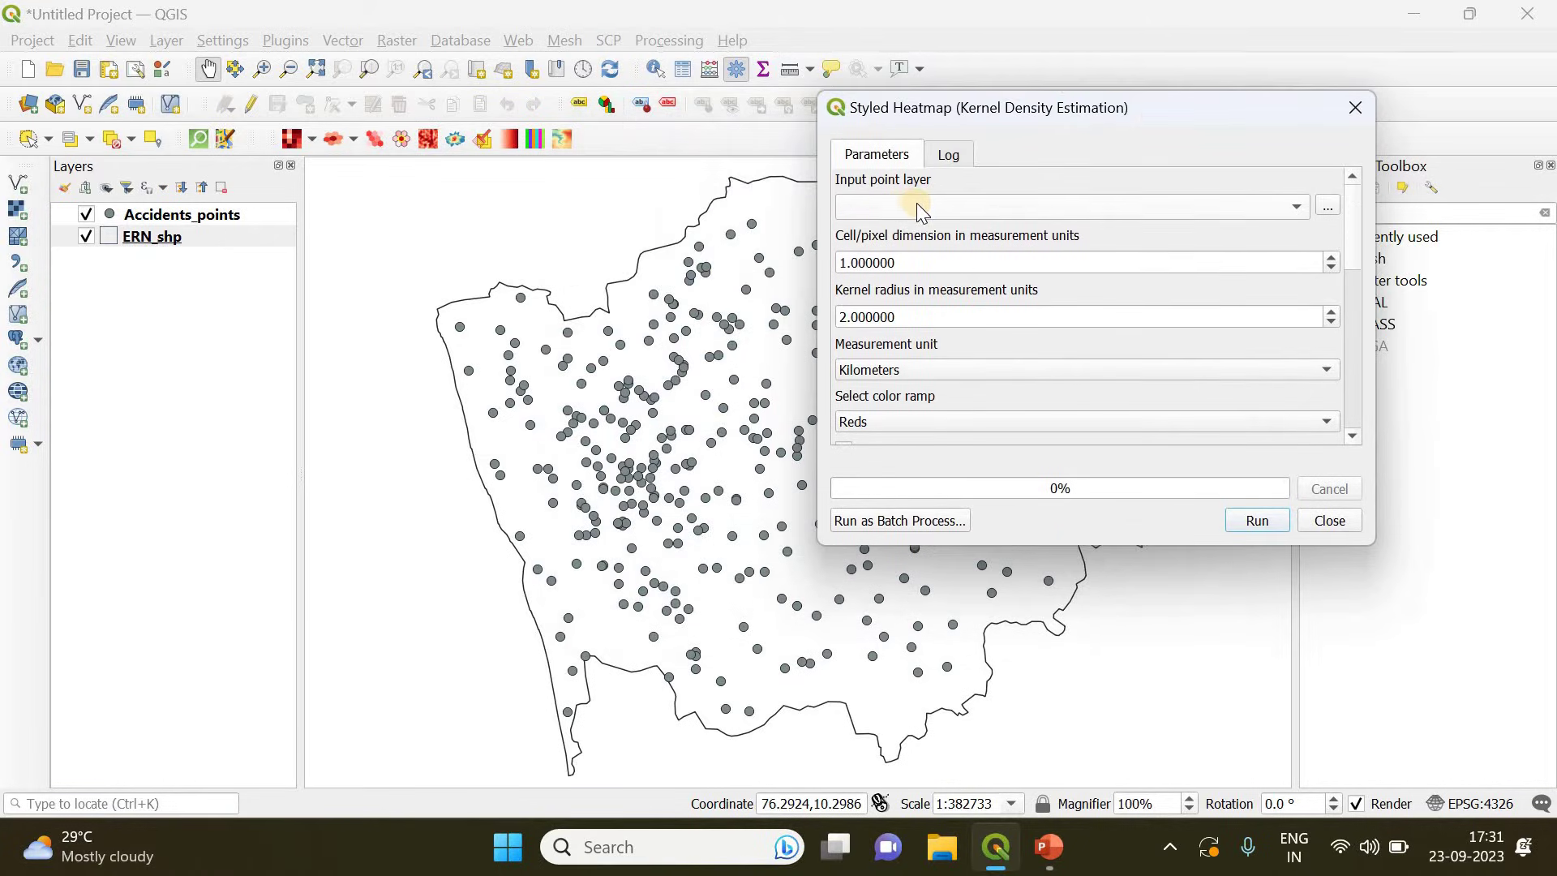
# - Use Accidents_points as input with a 0.1 cell size and a 4.5 kernel radius
pyautogui.click(950, 203)
pyautogui.click(981, 209)
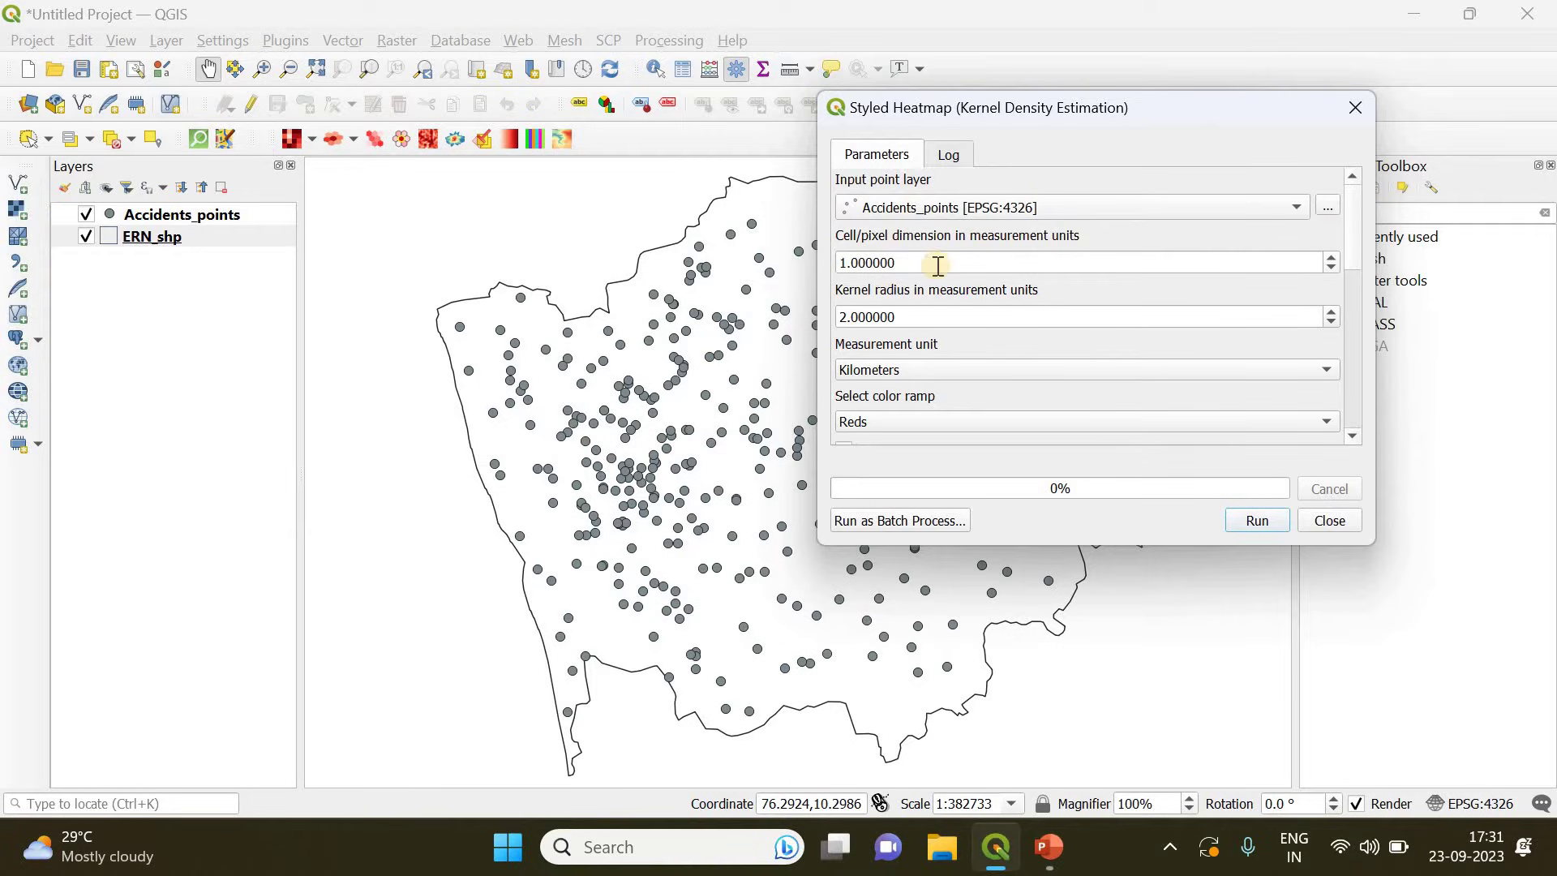
pyautogui.moveTo(936, 261); pyautogui.dragTo(801, 264)
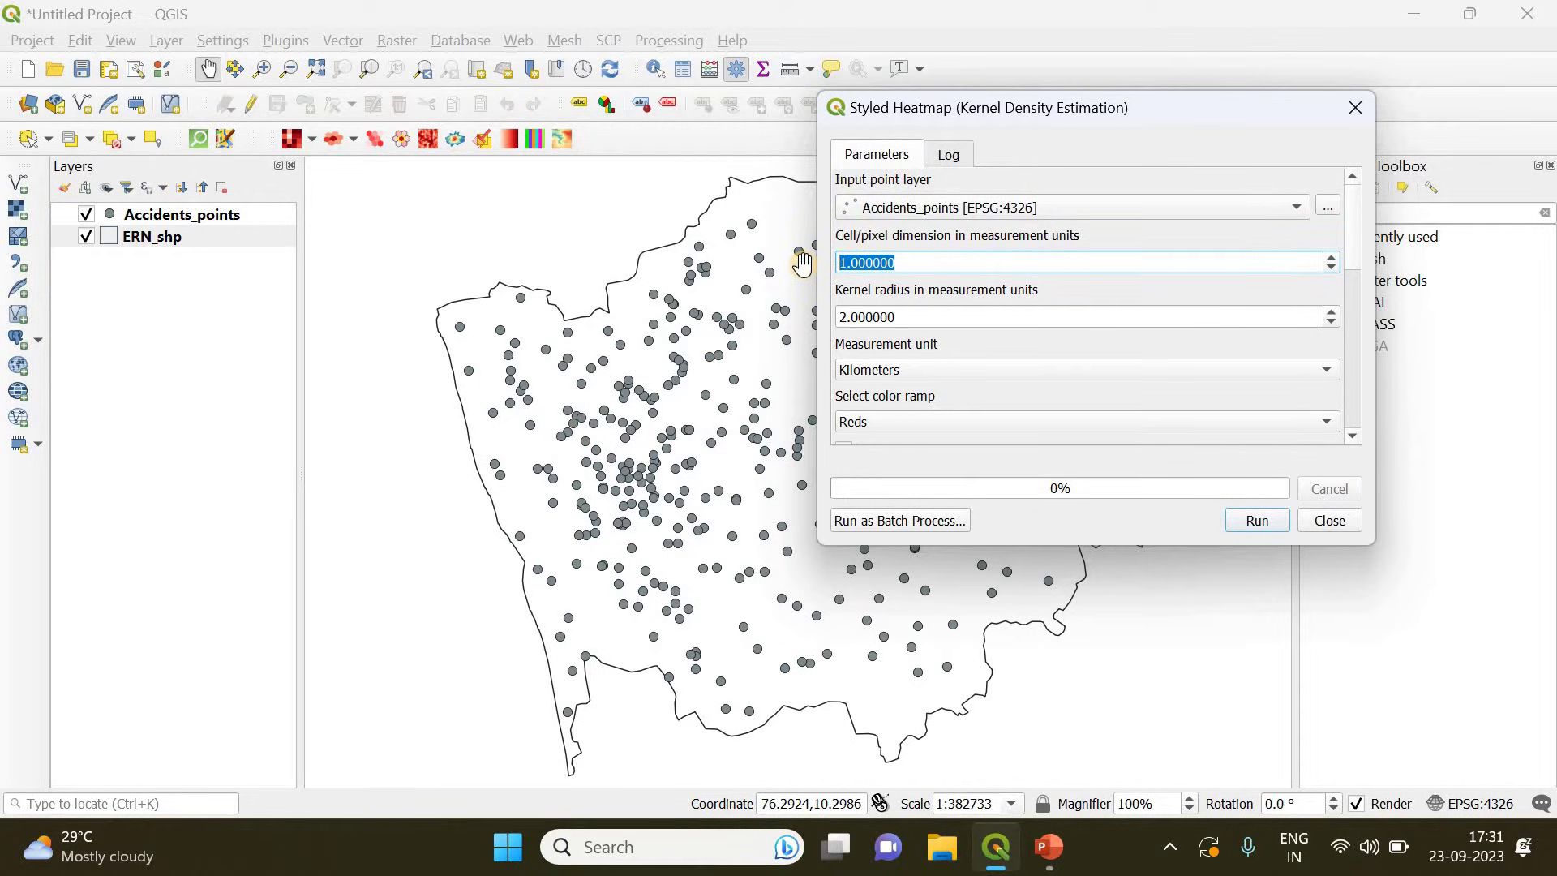
pyautogui.write('0.1')
pyautogui.moveTo(896, 316); pyautogui.dragTo(815, 319)
pyautogui.doubleClick(861, 317)
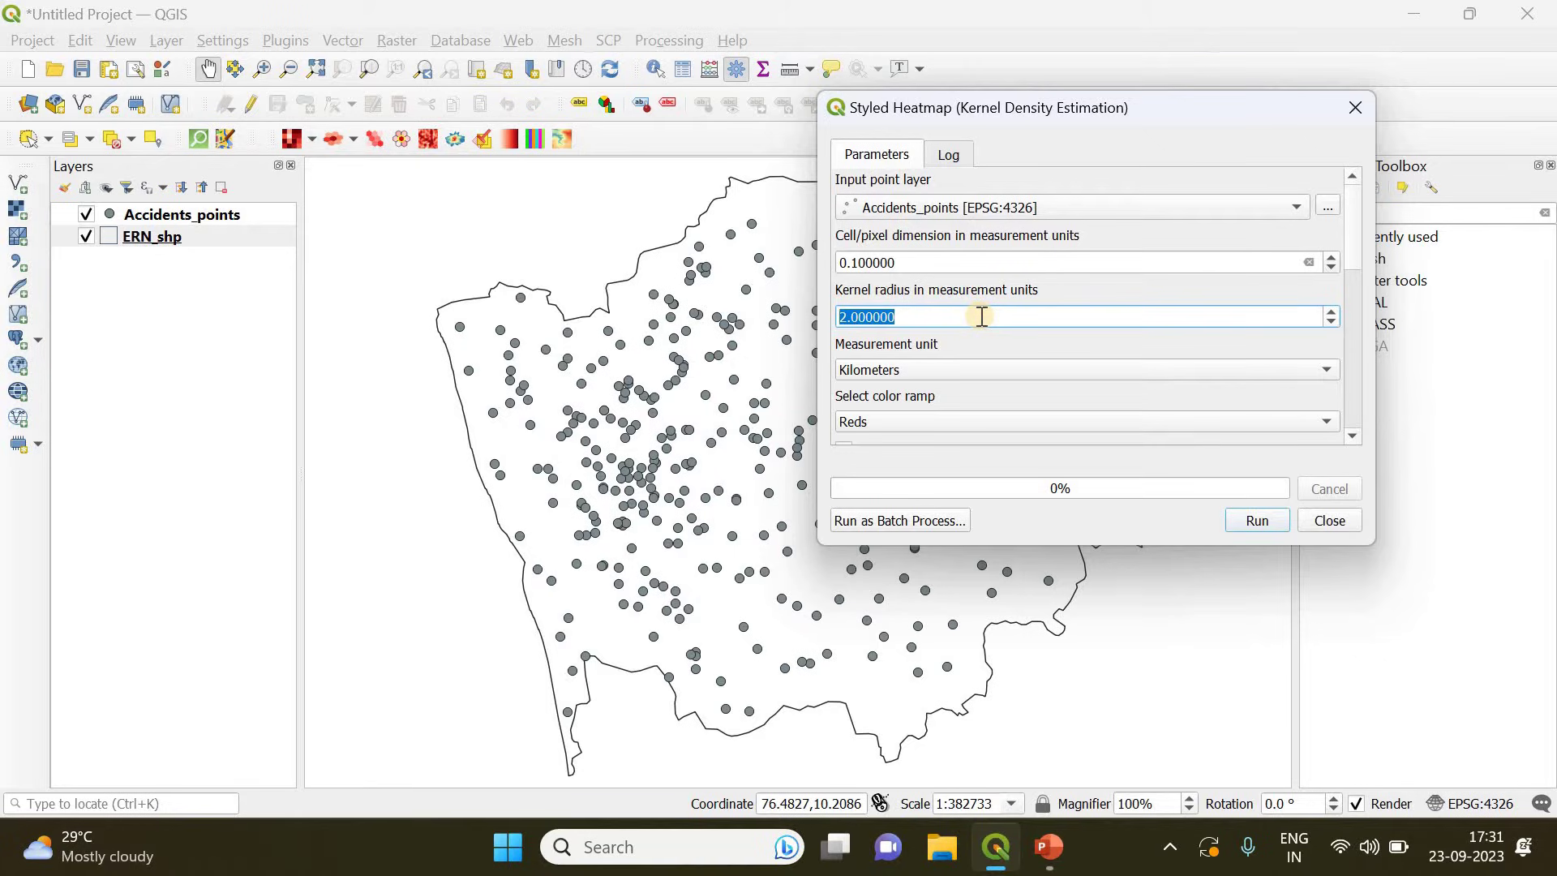
pyautogui.write('4.5')
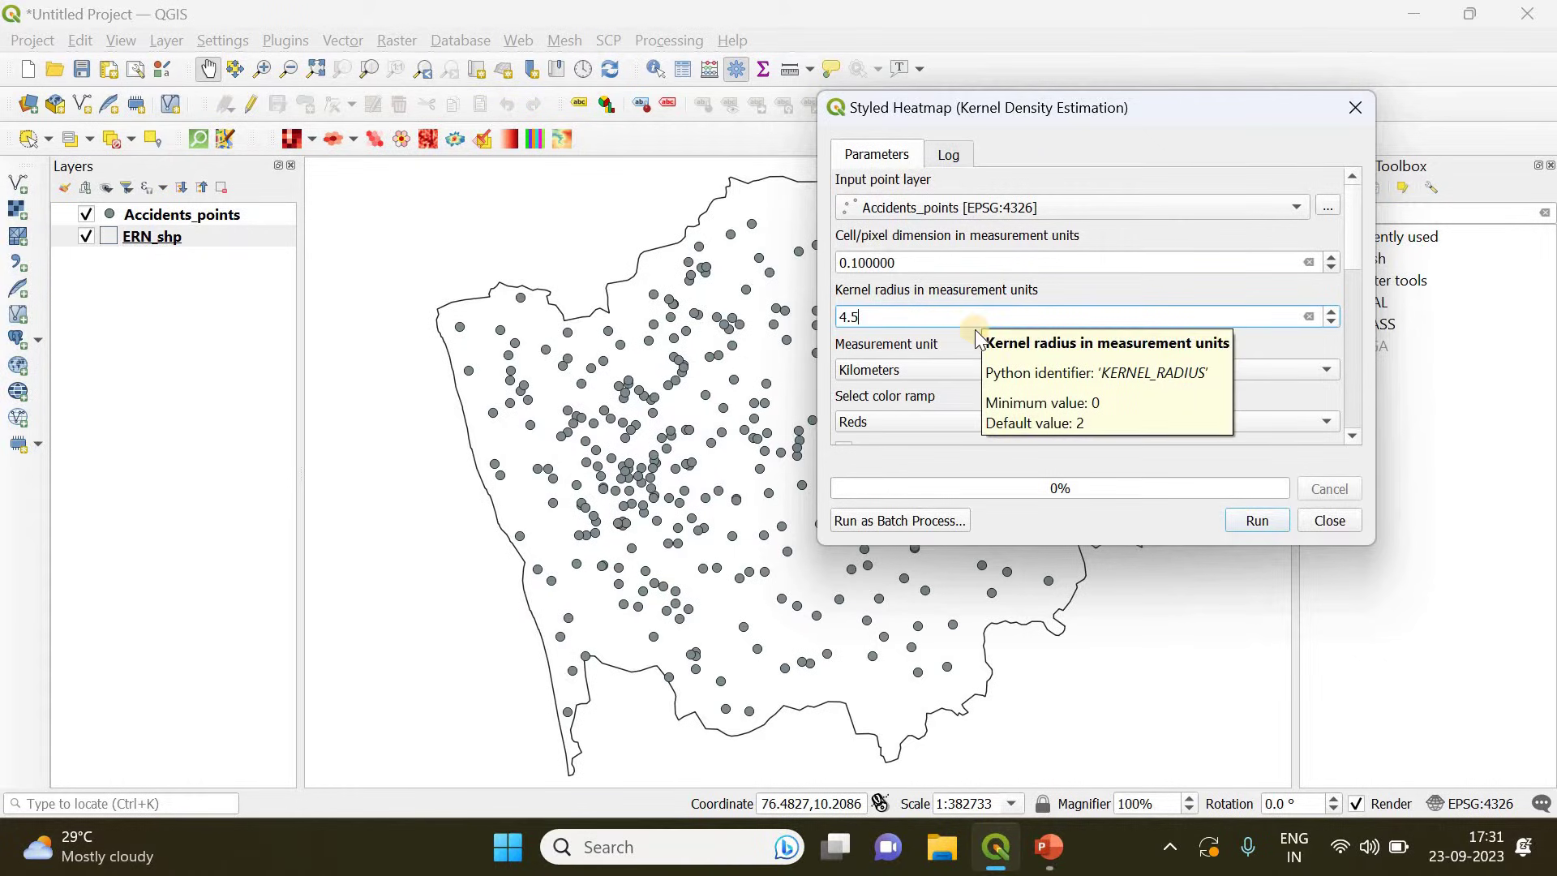
pyautogui.click(960, 393)
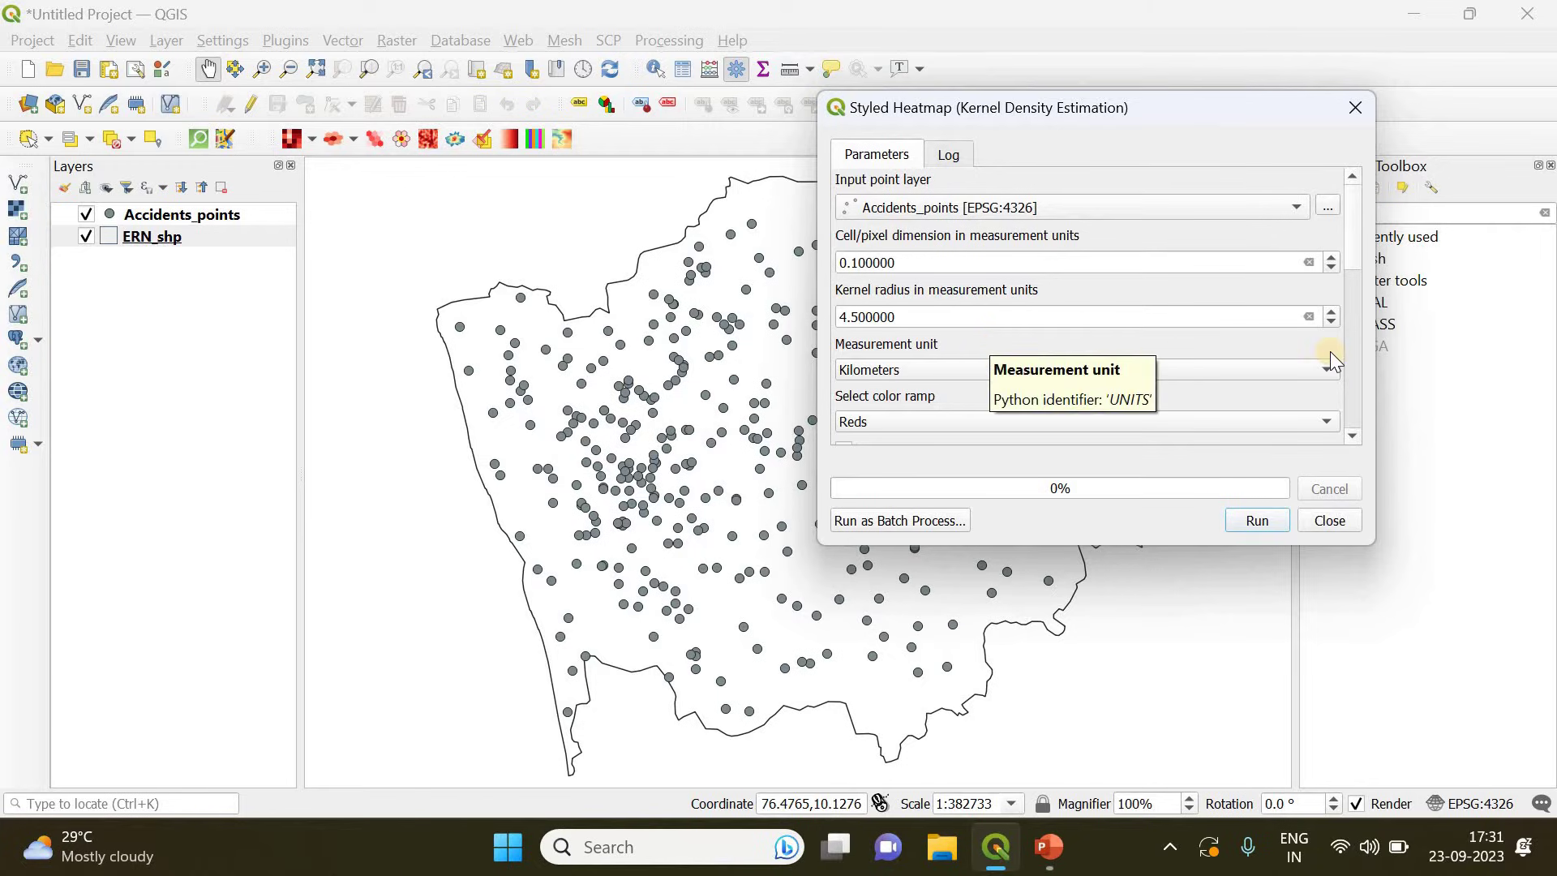
# - Keep the Reds colour ramp, turn off Invert color ramp, and set Mode to Continuous
pyautogui.moveTo(1354, 260); pyautogui.dragTo(1358, 323)
pyautogui.scroll(-2, 1358, 304)
pyautogui.scroll(3, 1151, 271)
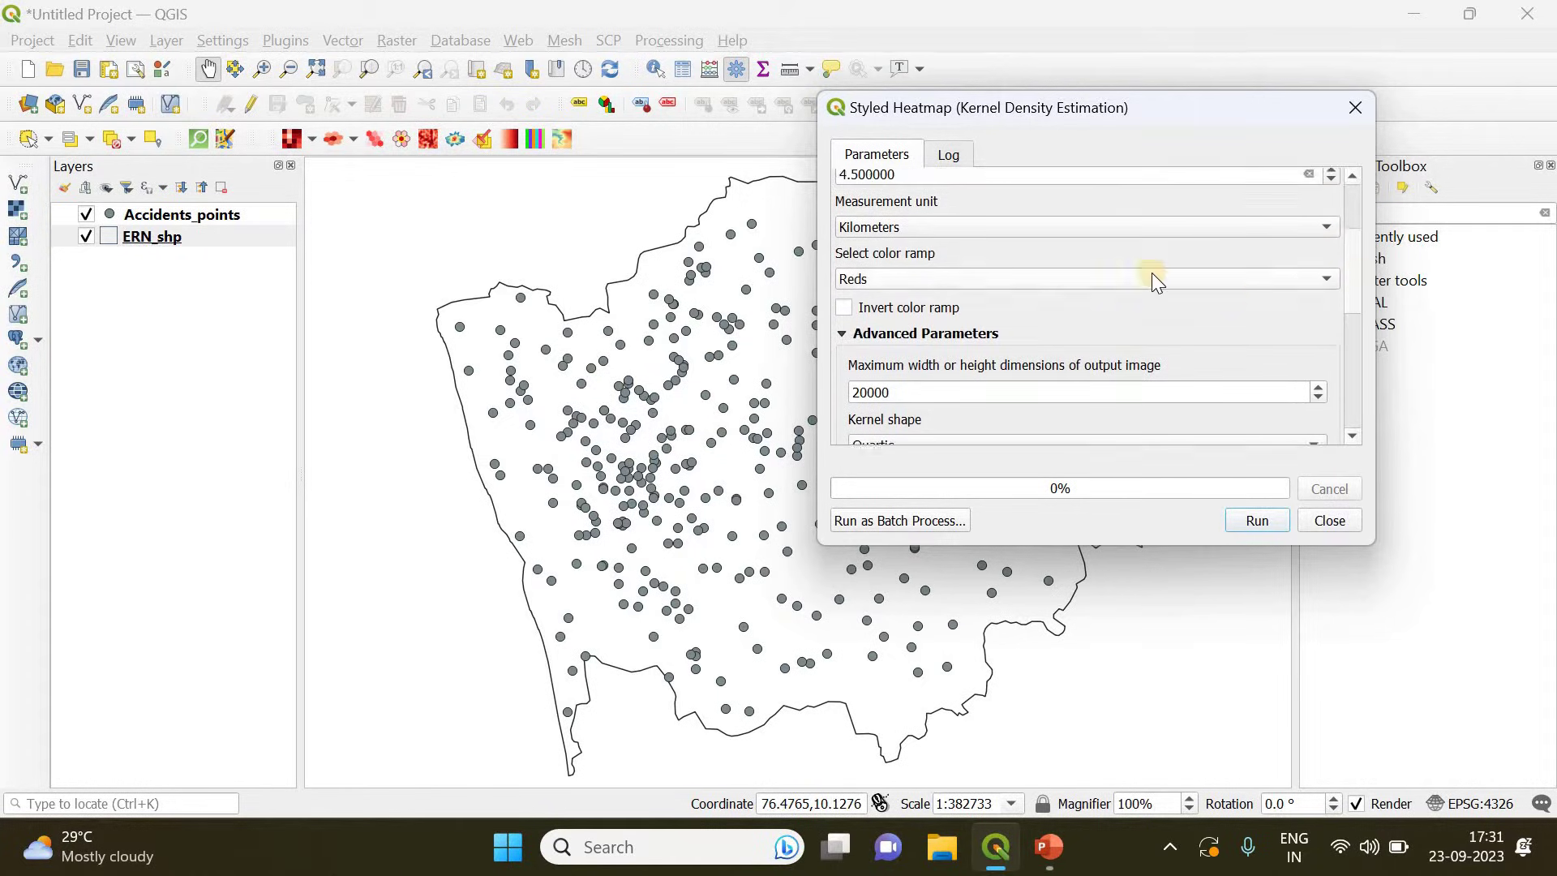
pyautogui.click(1156, 281)
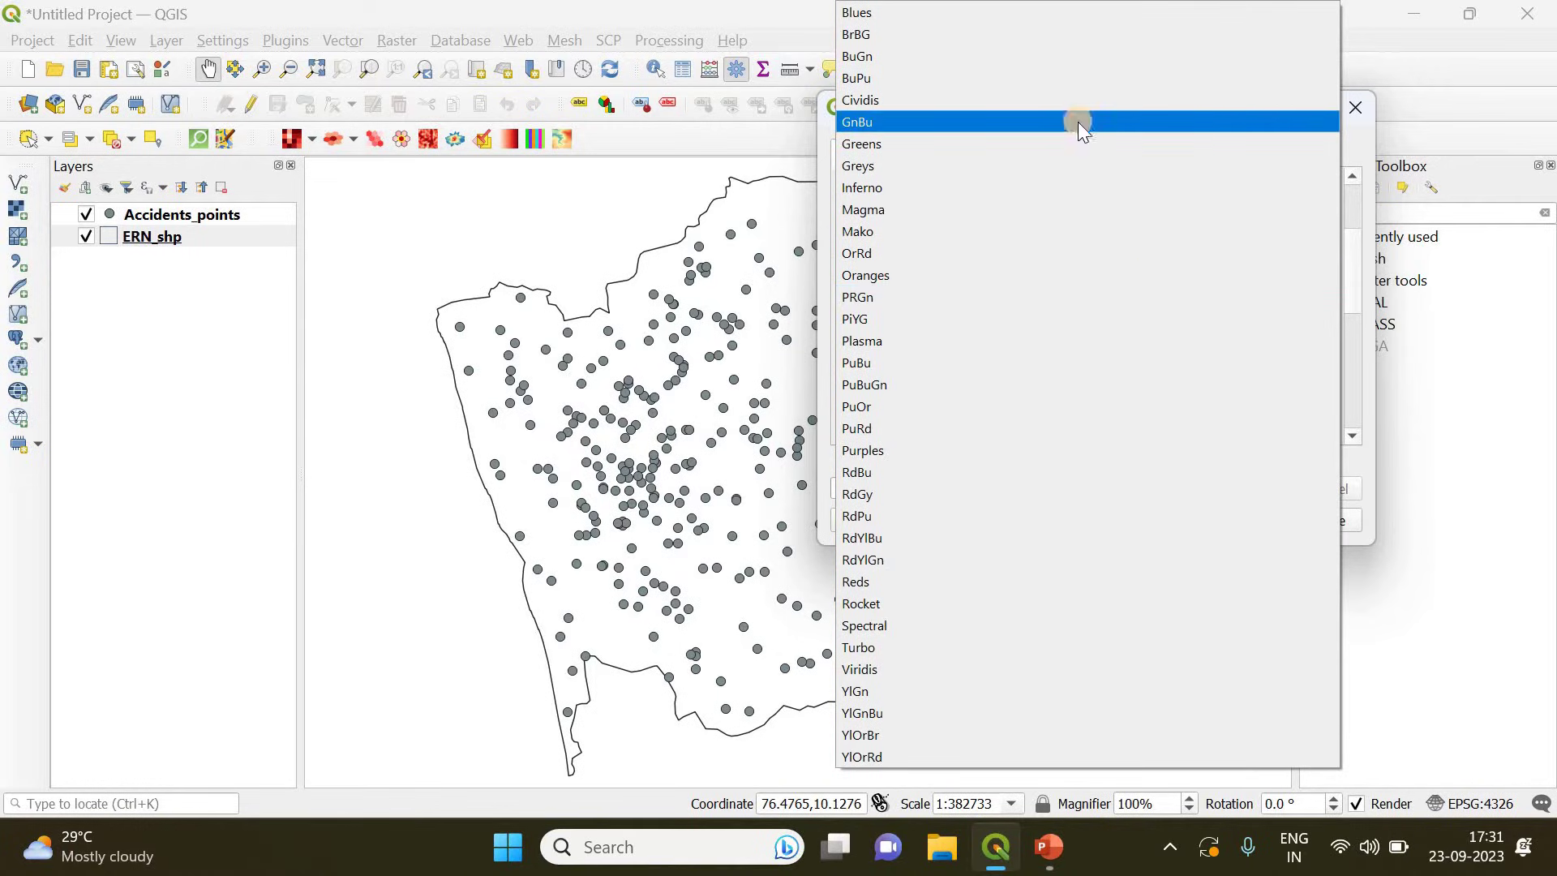
pyautogui.click(1367, 372)
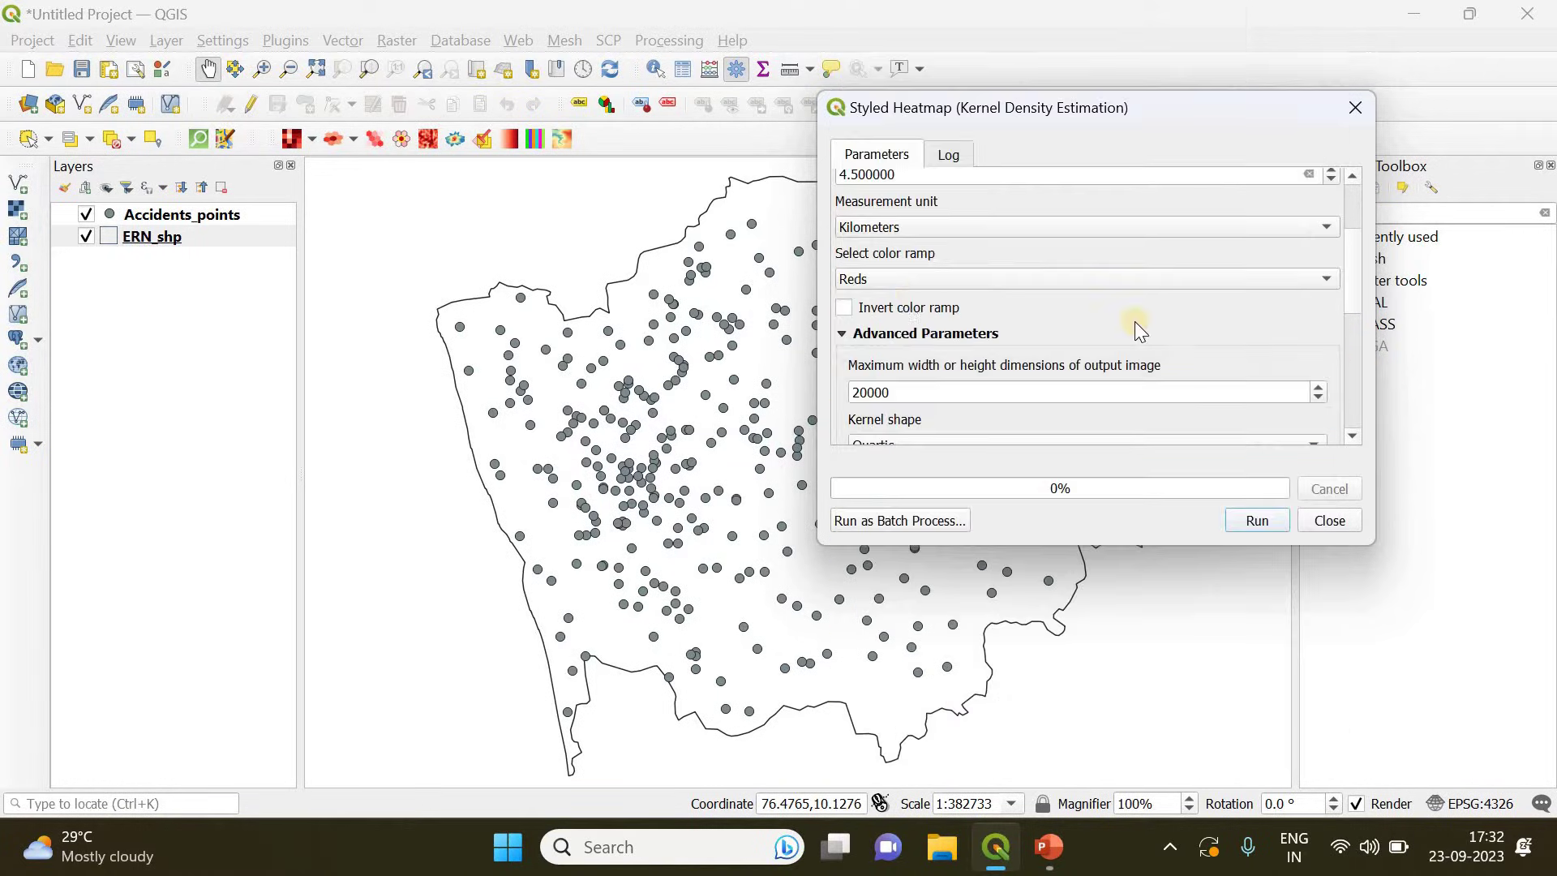
pyautogui.click(844, 309)
pyautogui.moveTo(1351, 280); pyautogui.dragTo(1365, 381)
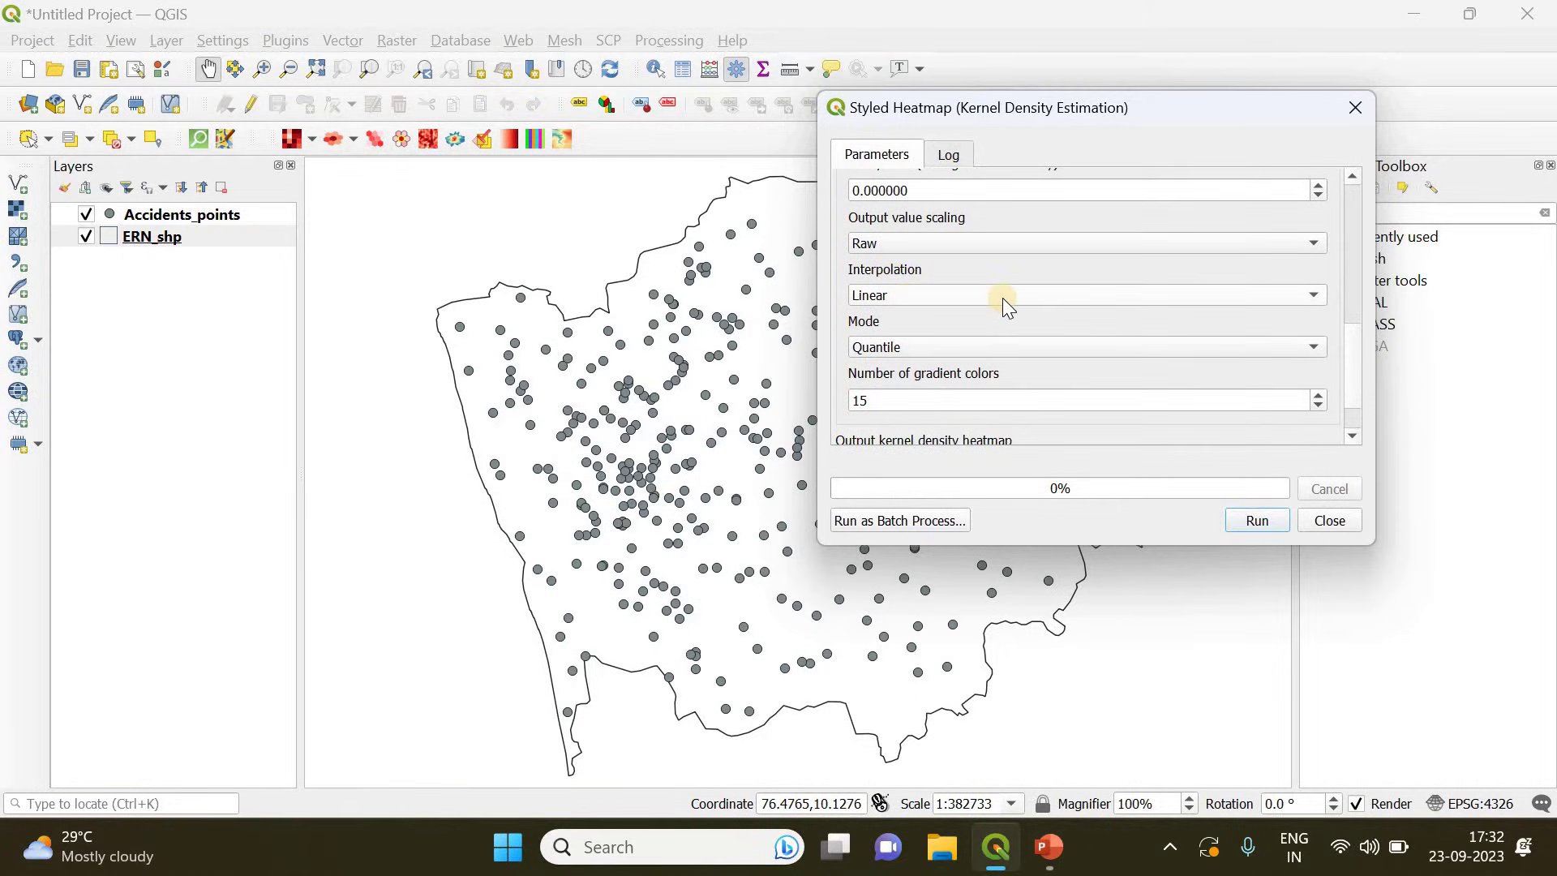
pyautogui.click(973, 346)
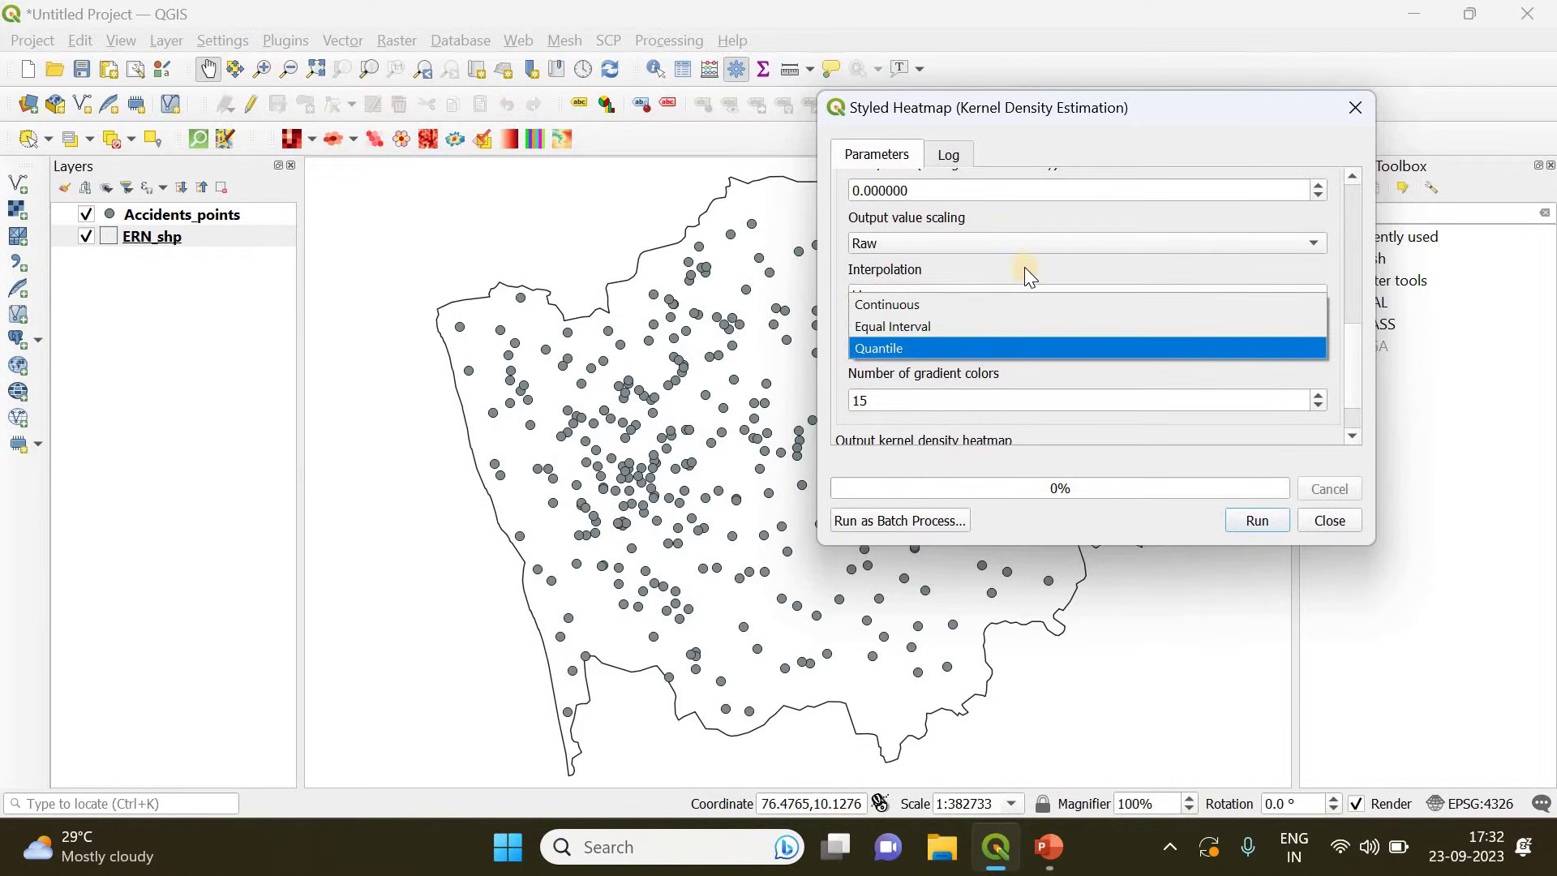
pyautogui.click(971, 340)
pyautogui.click(972, 339)
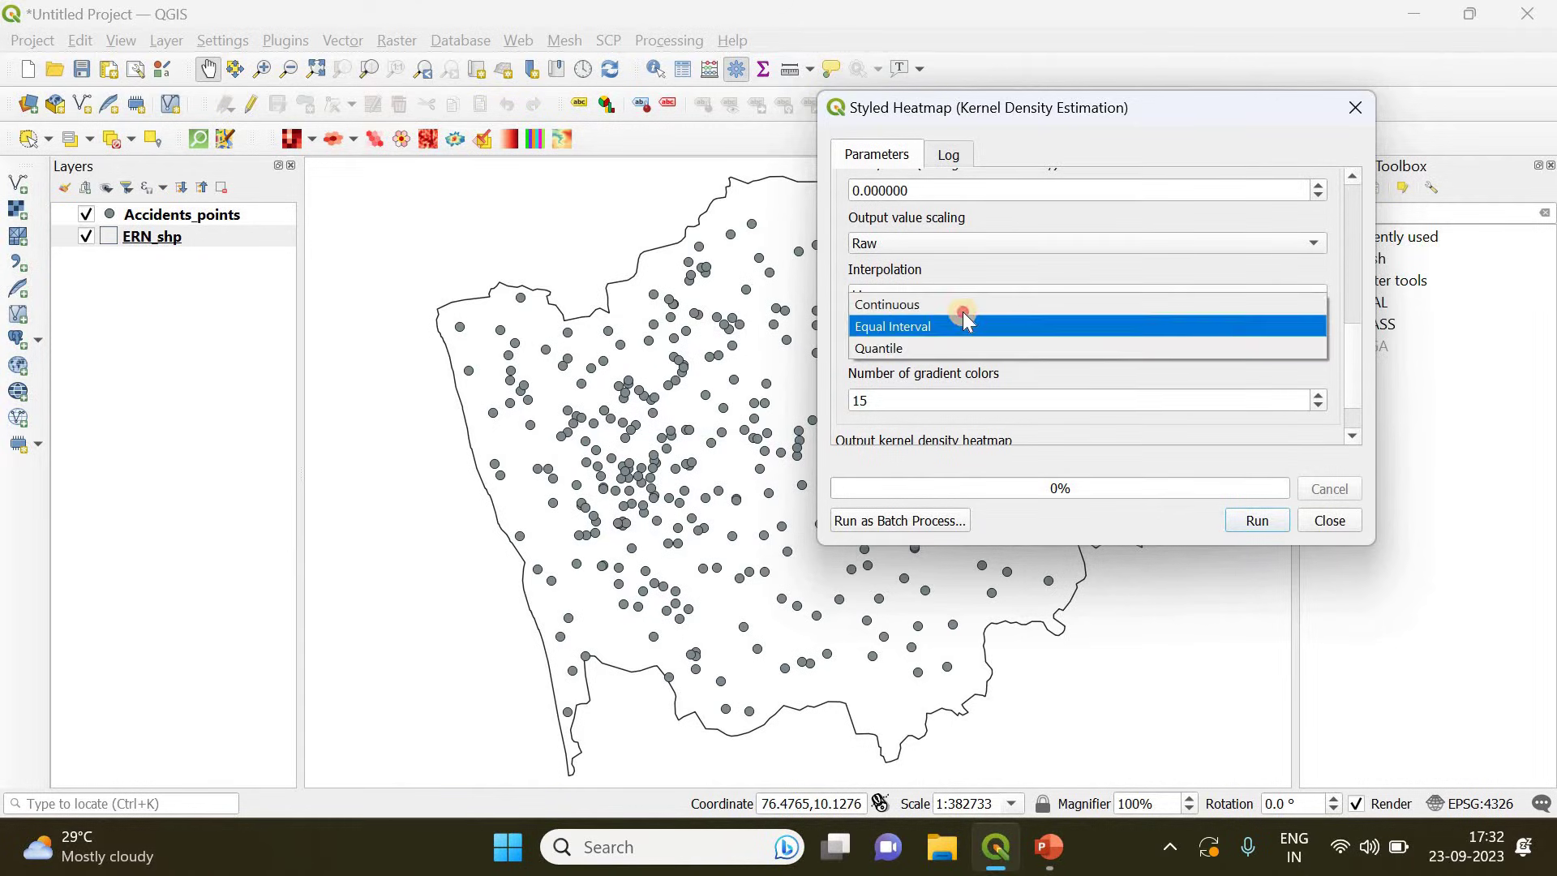
pyautogui.click(961, 305)
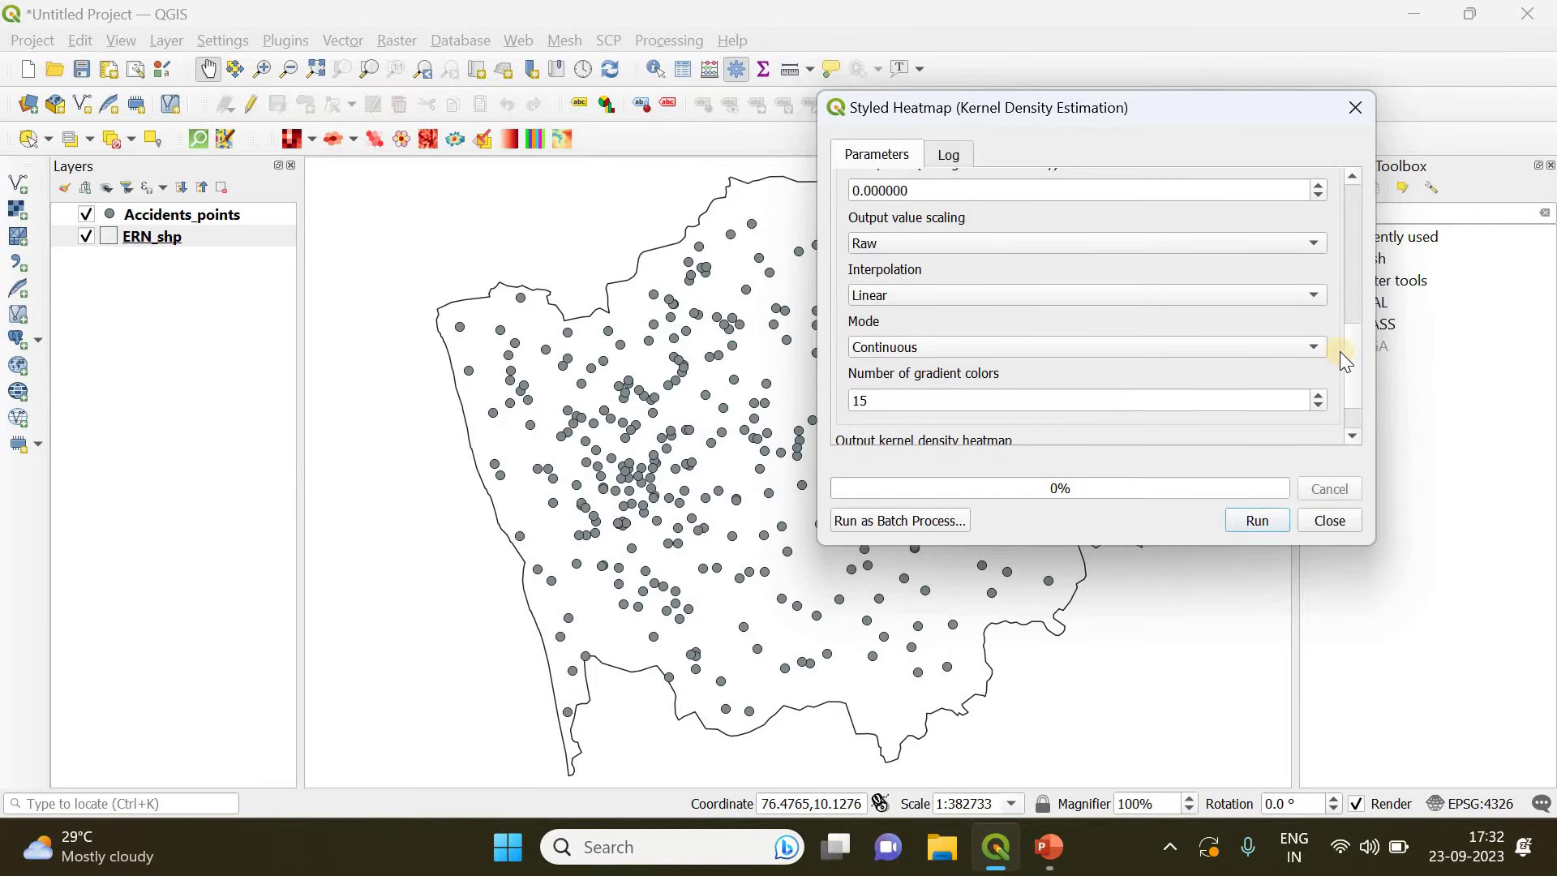
pyautogui.scroll(-2, 1350, 374)
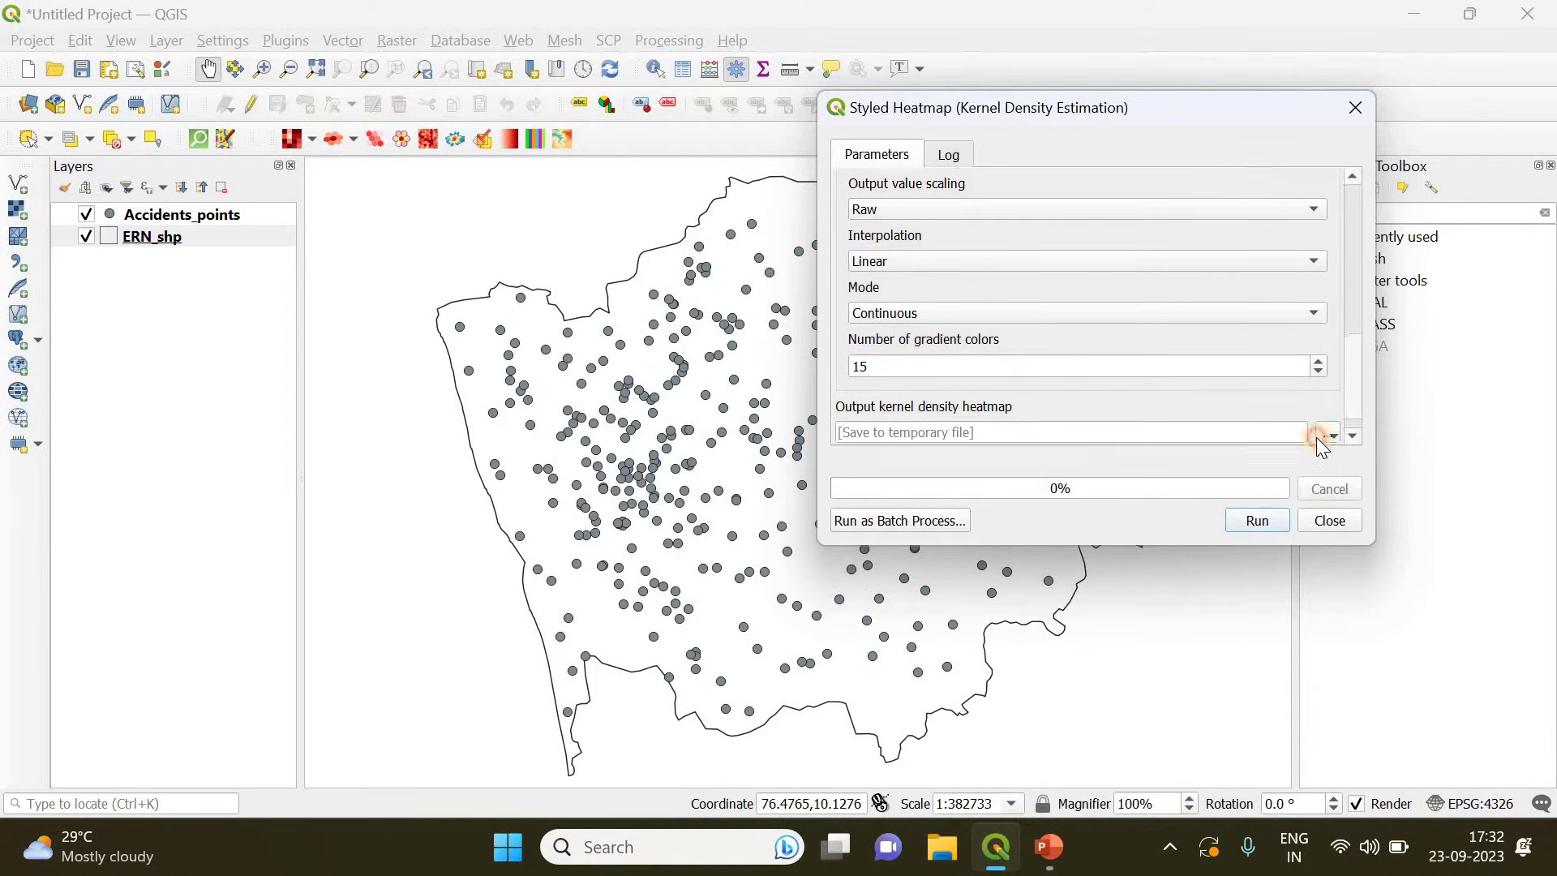
# - Run the heatmap, close the tool, and hide the Accidents_points layer
pyautogui.click(1257, 522)
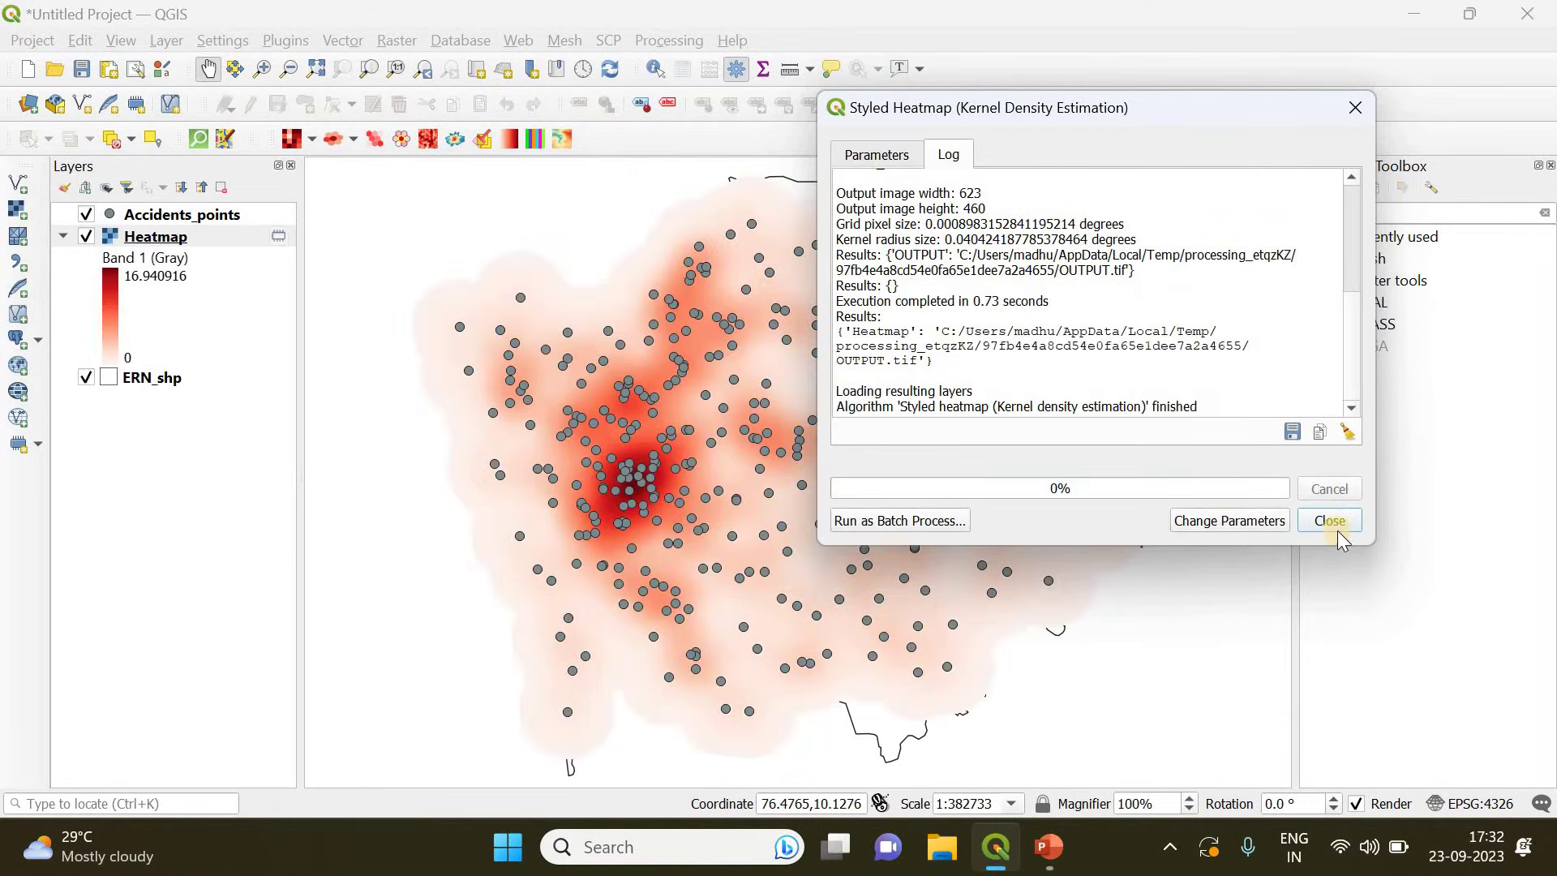
pyautogui.click(1331, 521)
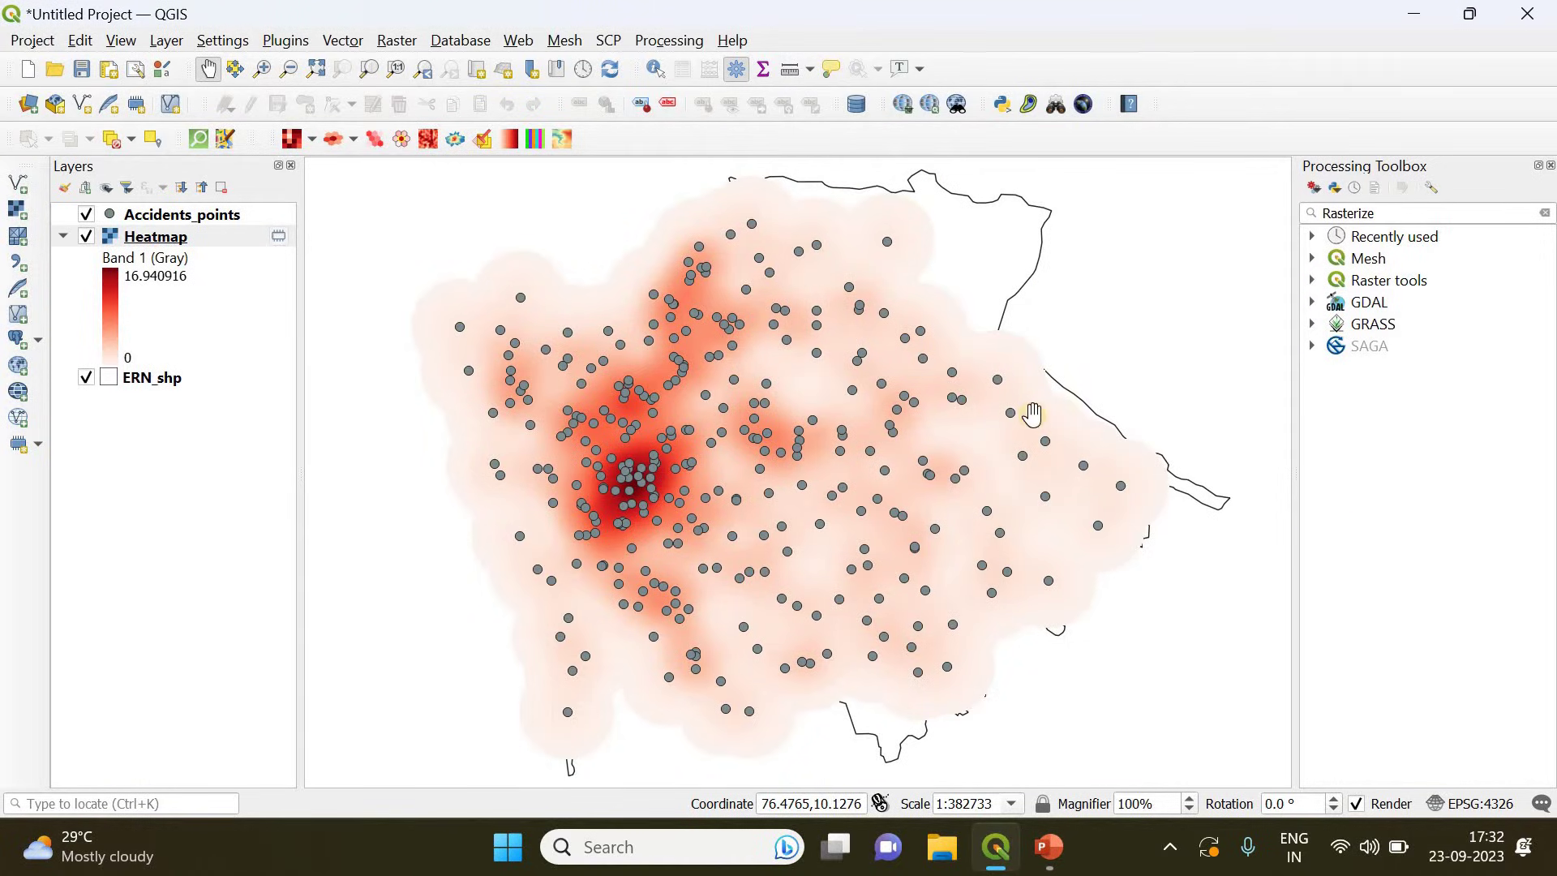
pyautogui.click(87, 215)
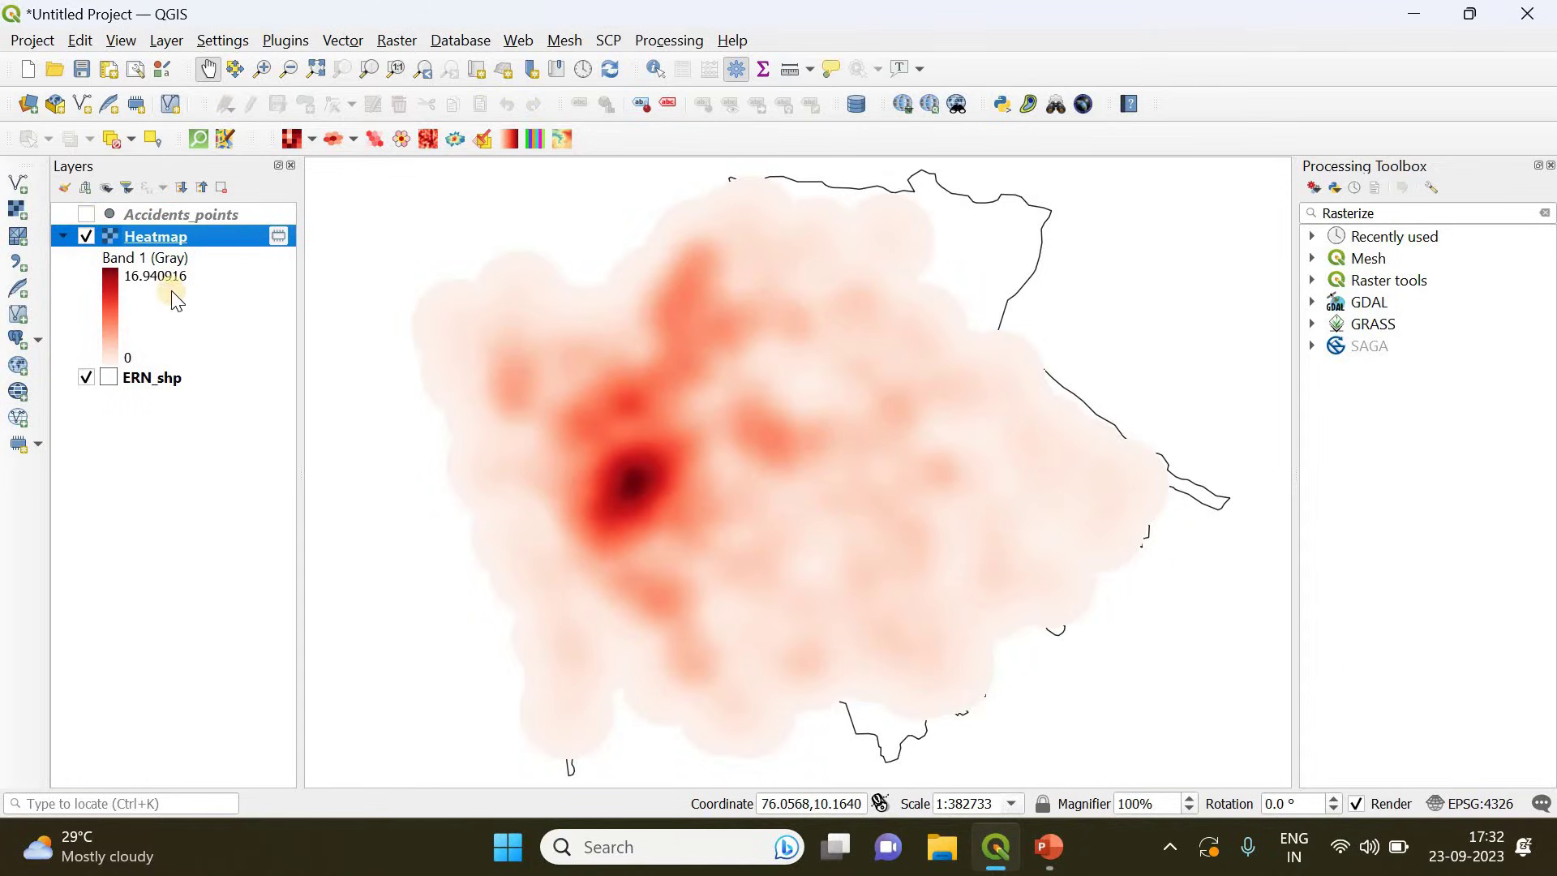
# - Move ERN_shp above the Heatmap layer and recentre the district in view
pyautogui.moveTo(152, 377)
pyautogui.mouseDown()
pyautogui.moveTo(159, 217)
pyautogui.moveTo(176, 241)
pyautogui.mouseUp()
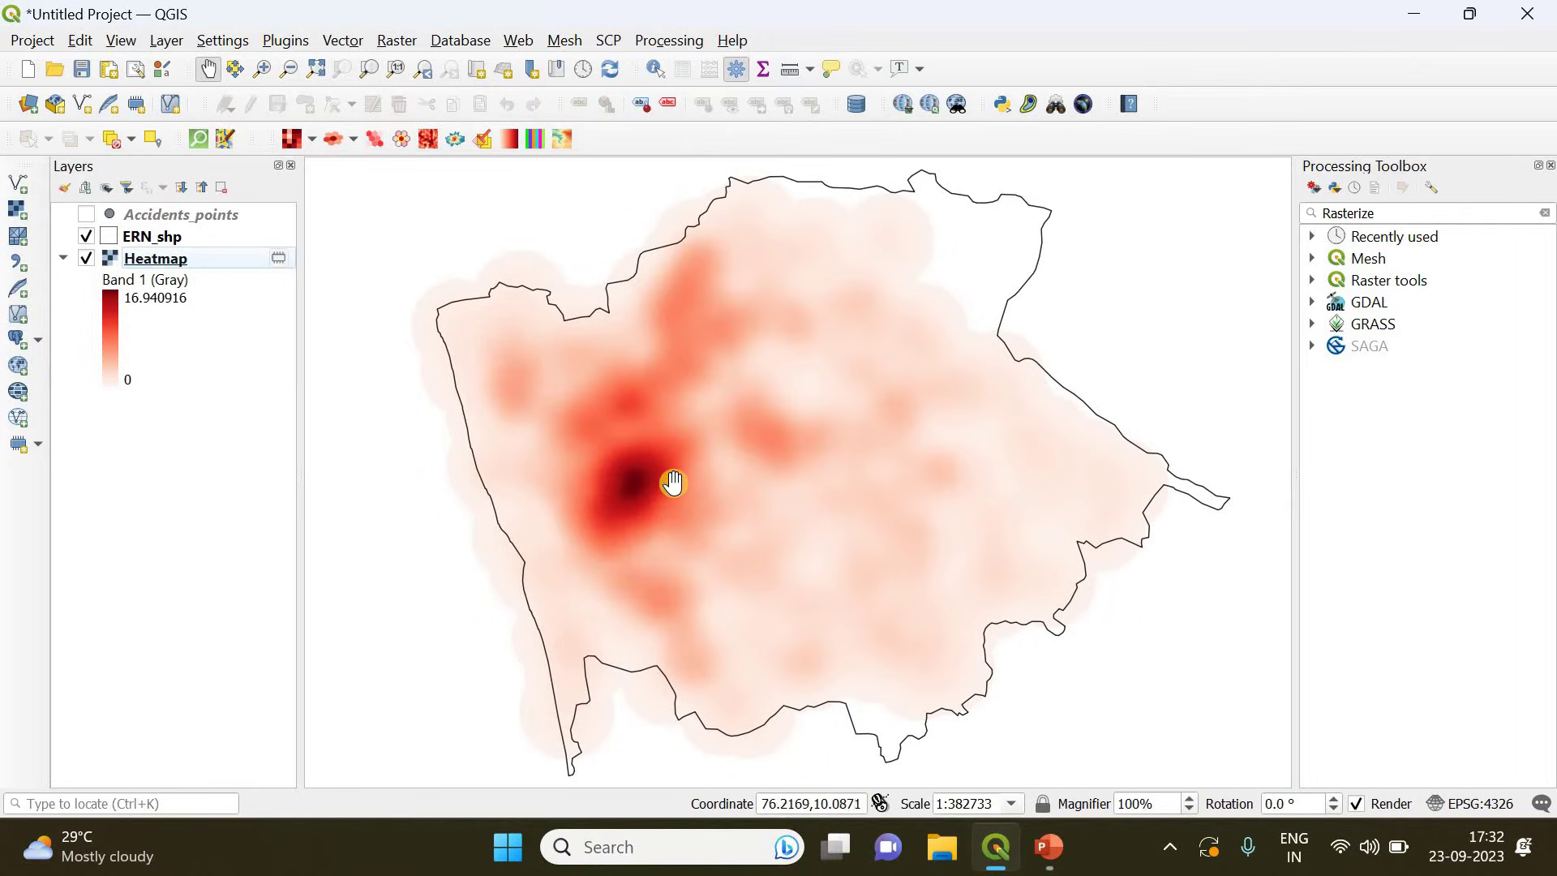
pyautogui.scroll(-1, 670, 483)
pyautogui.scroll(1, 670, 483)
pyautogui.moveTo(730, 487); pyautogui.dragTo(729, 485)
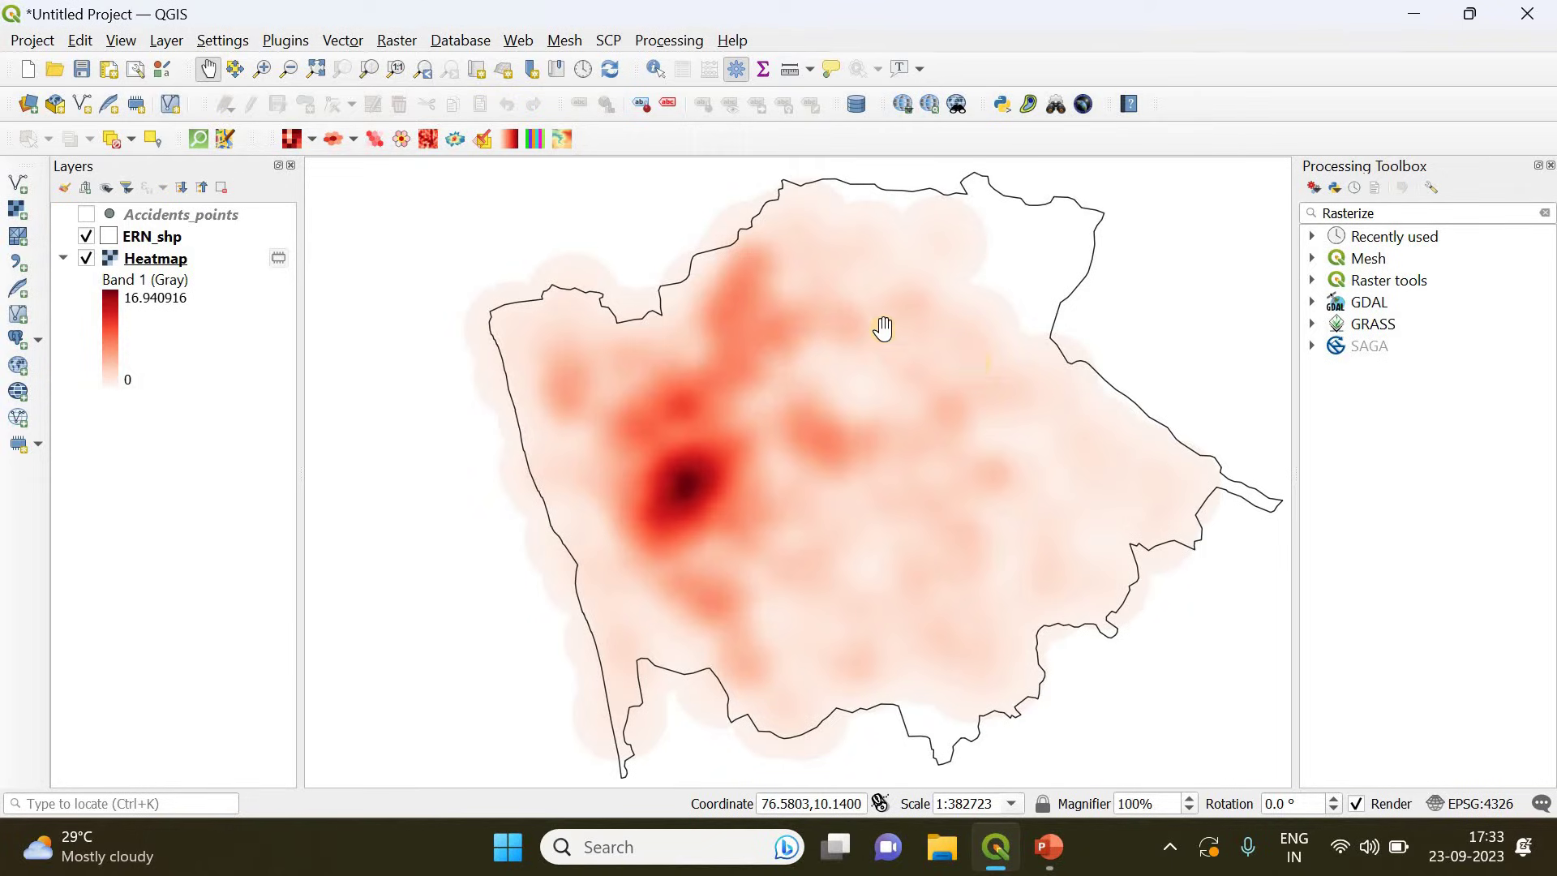
# - Reopen Styled Heatmap on Accidents_points with cell size 0.1 and radius 4.5
pyautogui.click(426, 143)
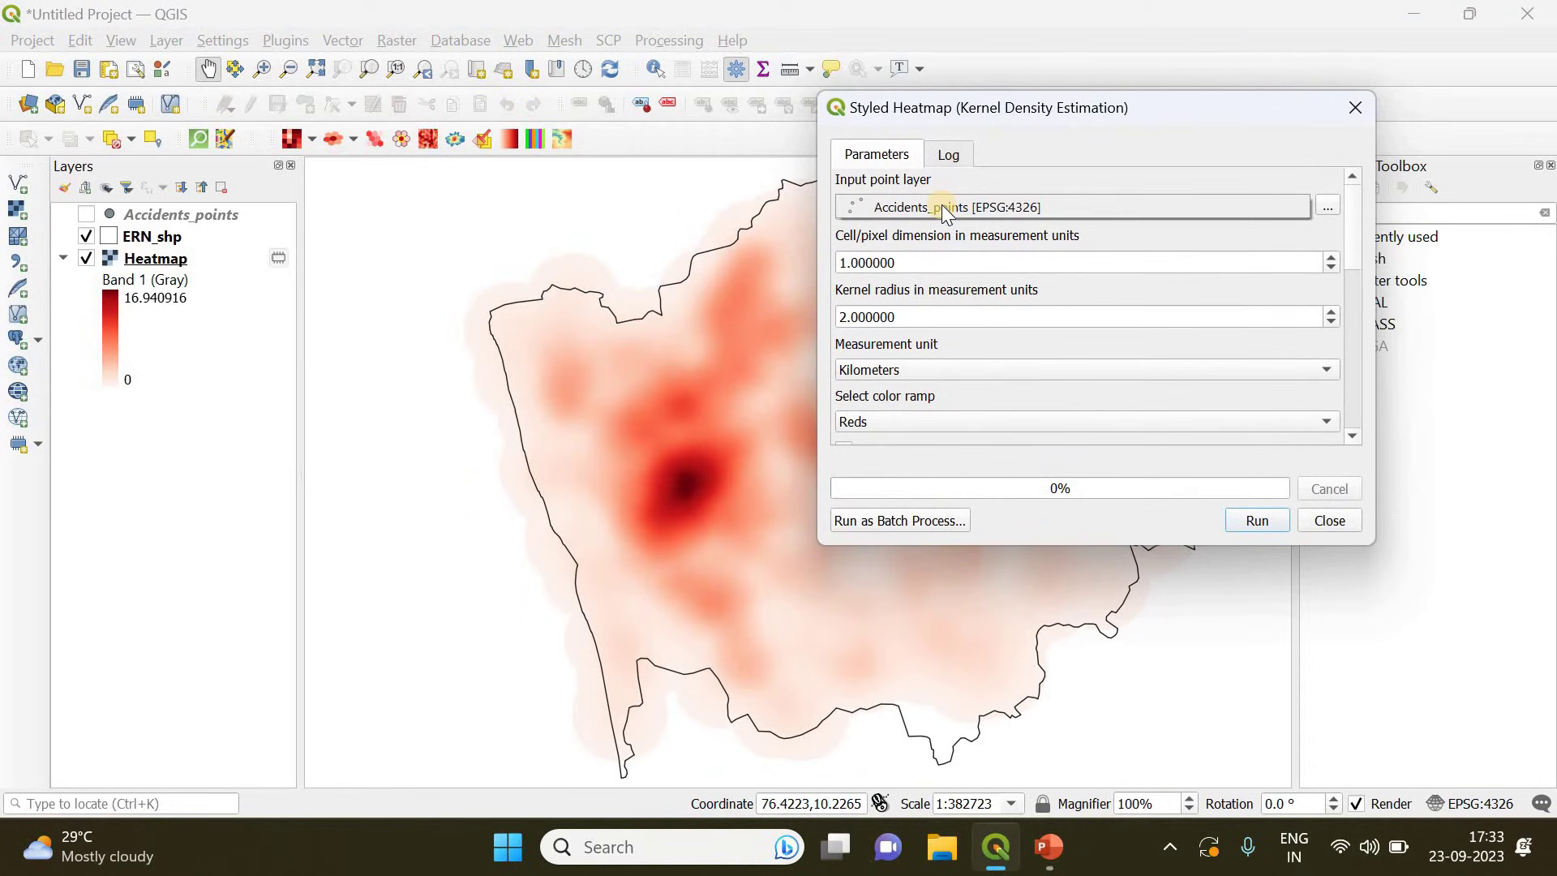
pyautogui.click(945, 209)
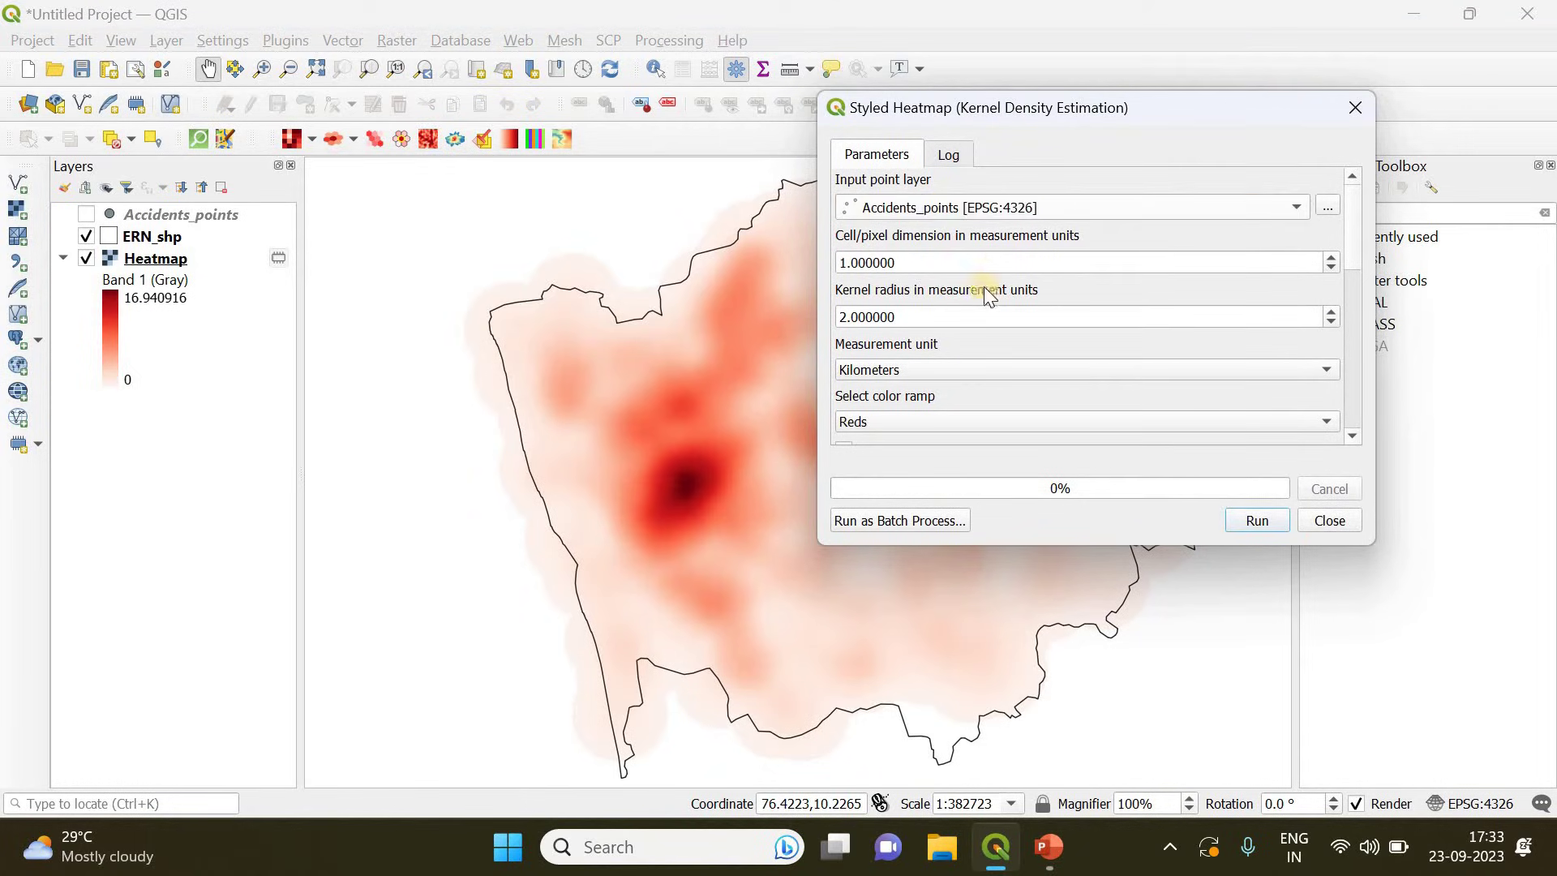
pyautogui.doubleClick(871, 262)
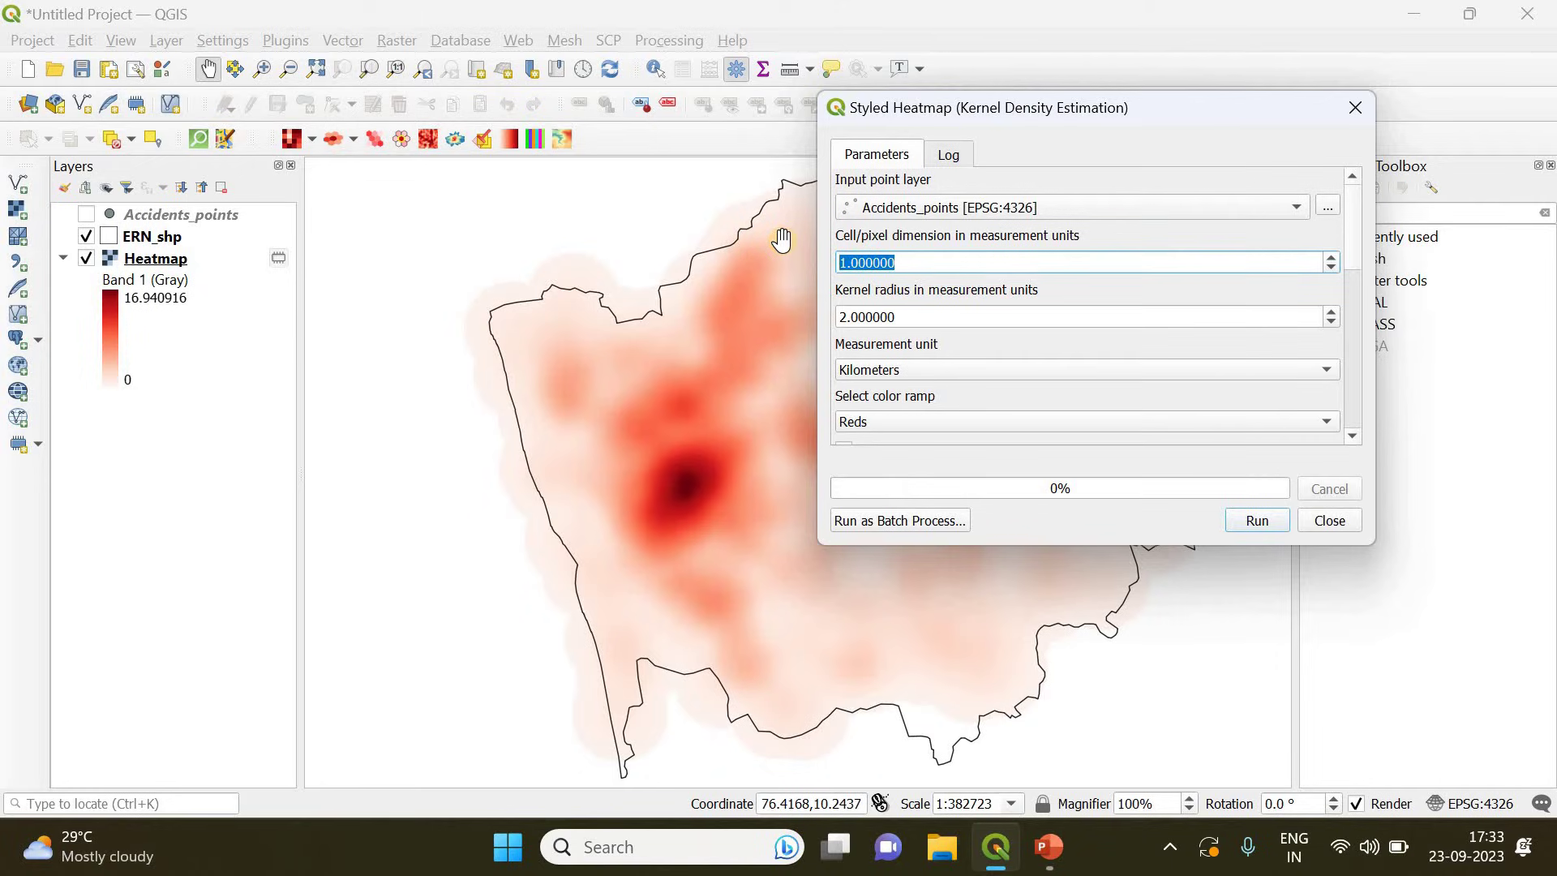
pyautogui.write('0.1')
pyautogui.click(936, 312)
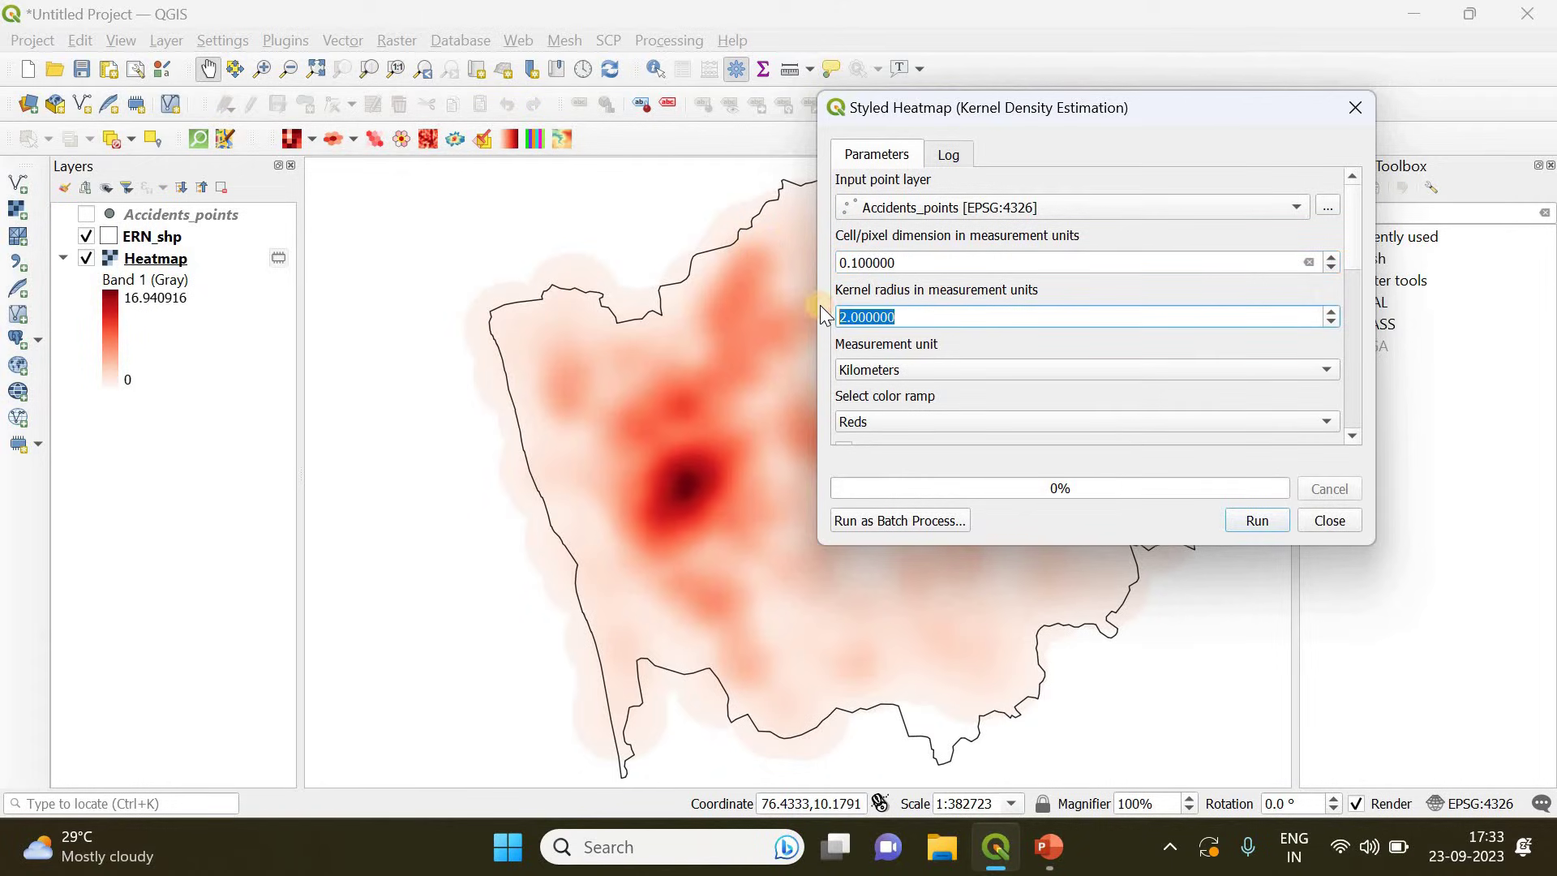
pyautogui.write('4.5')
# - Set Discrete interpolation and Continuous mode, then run the heatmap again
pyautogui.moveTo(1355, 266); pyautogui.dragTo(1345, 381)
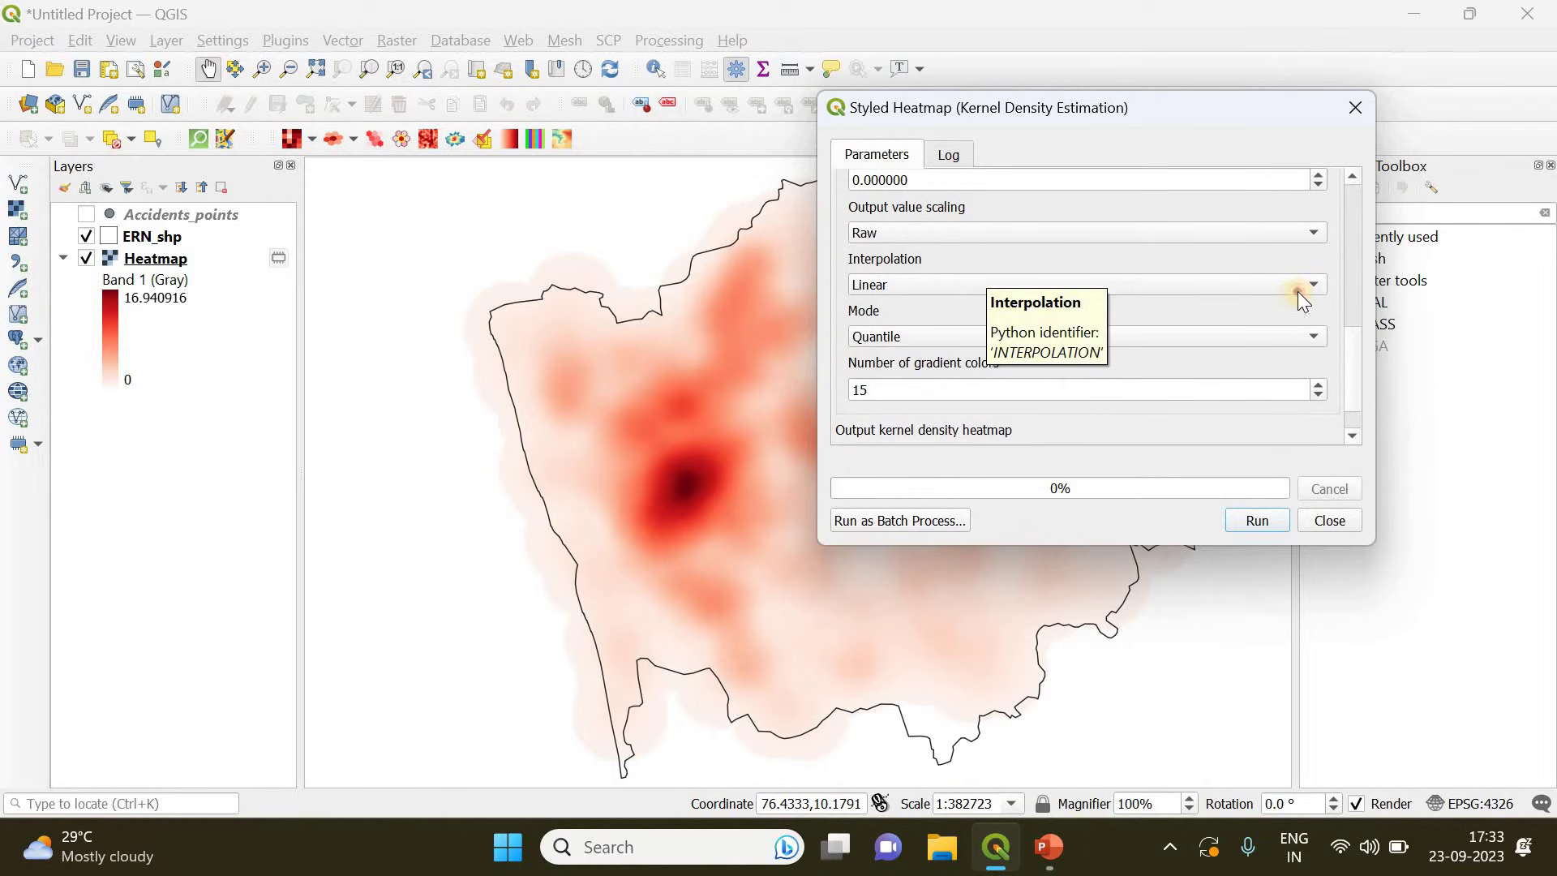
pyautogui.click(1298, 288)
pyautogui.click(1023, 265)
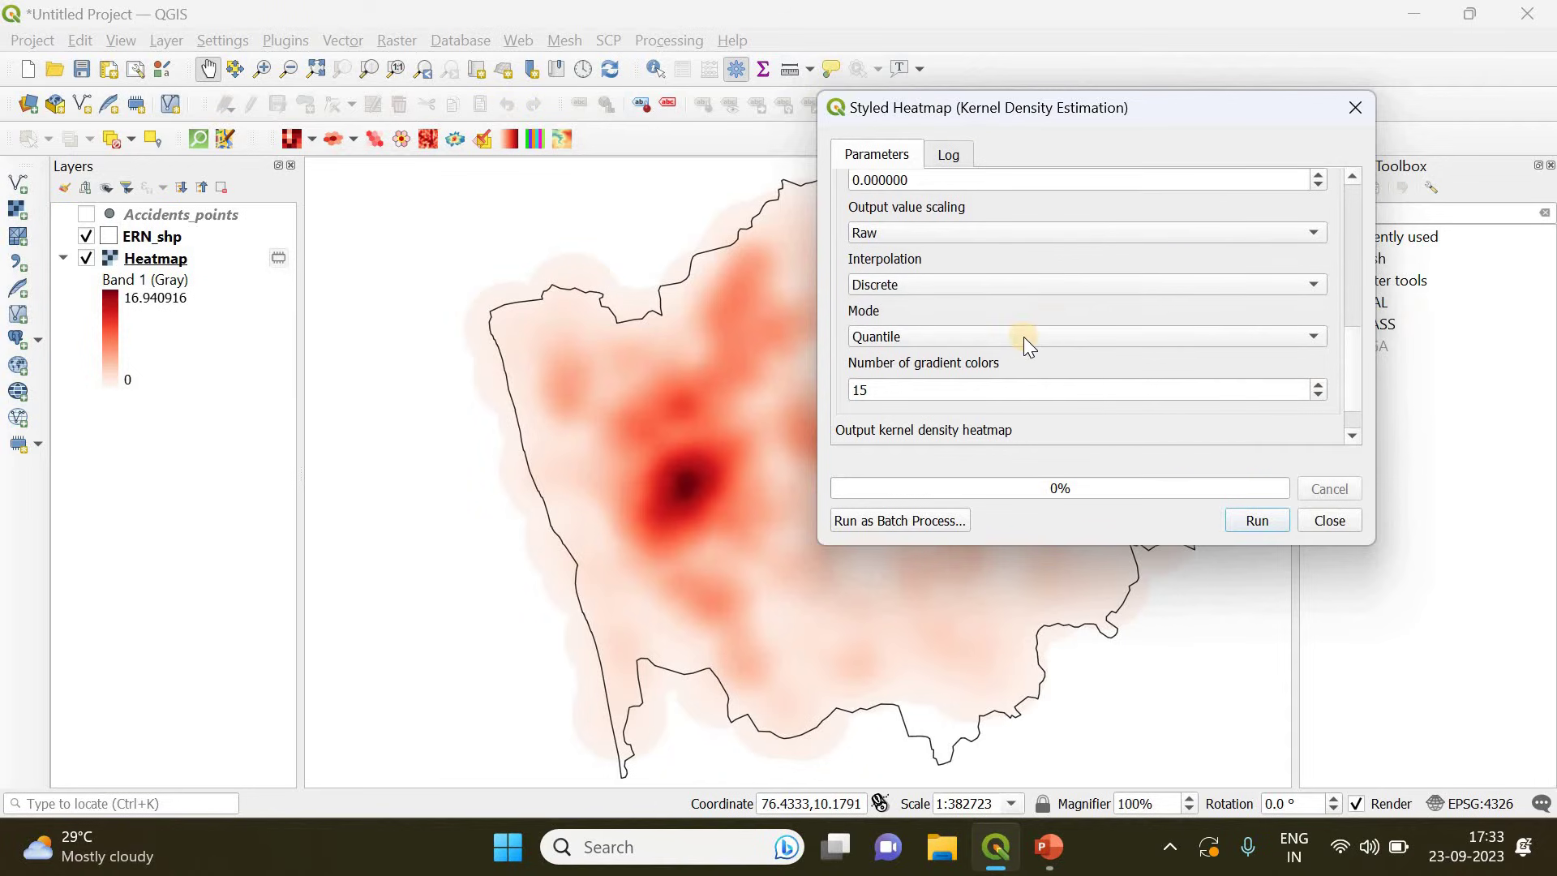
pyautogui.click(1023, 337)
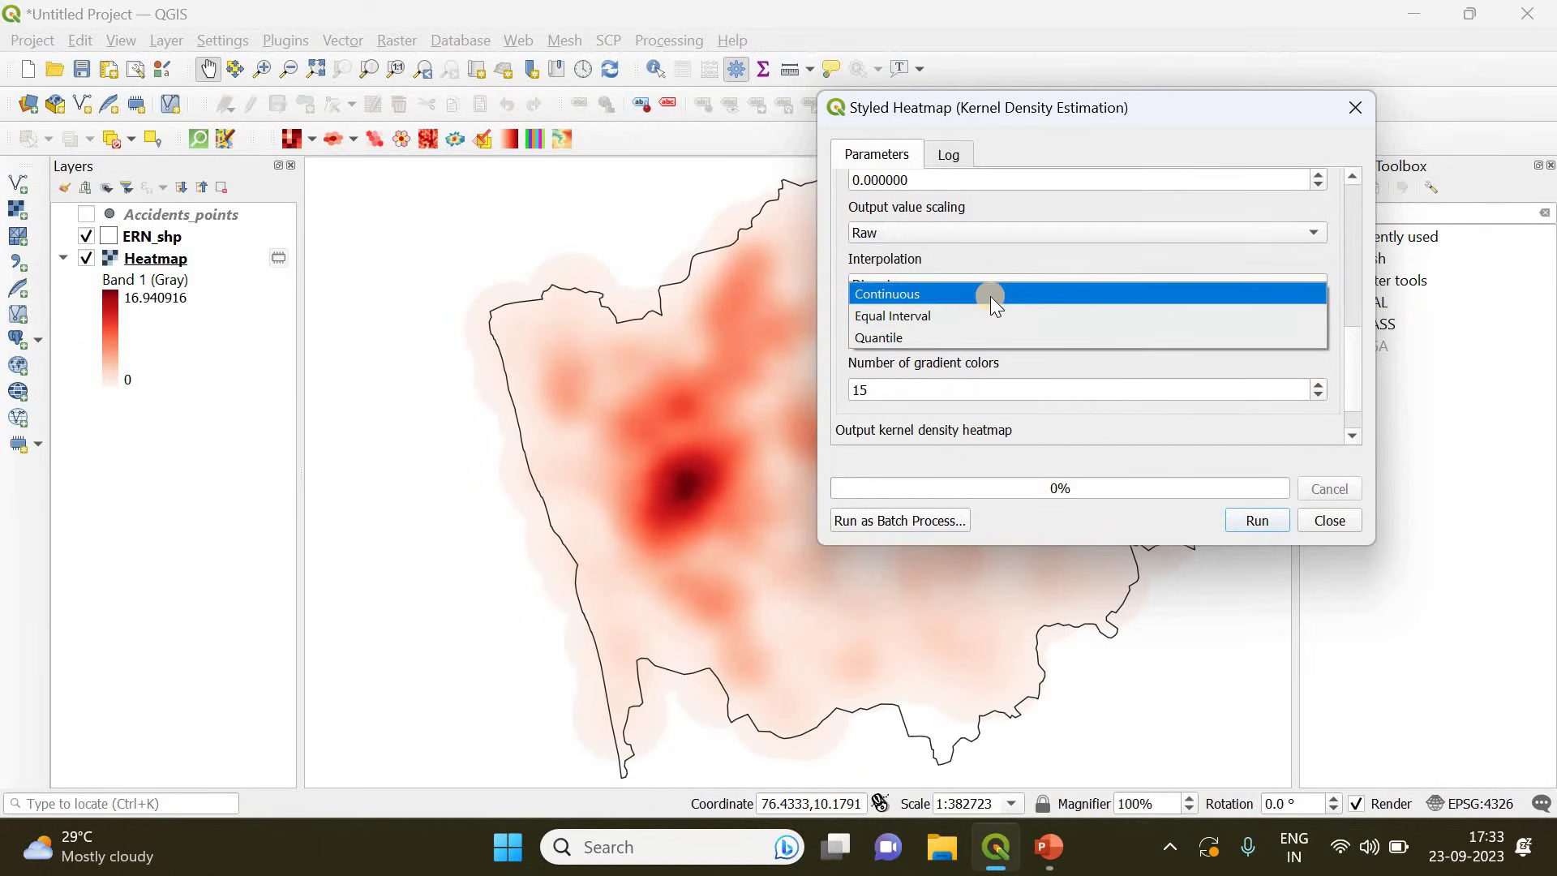
pyautogui.click(990, 295)
pyautogui.click(1260, 519)
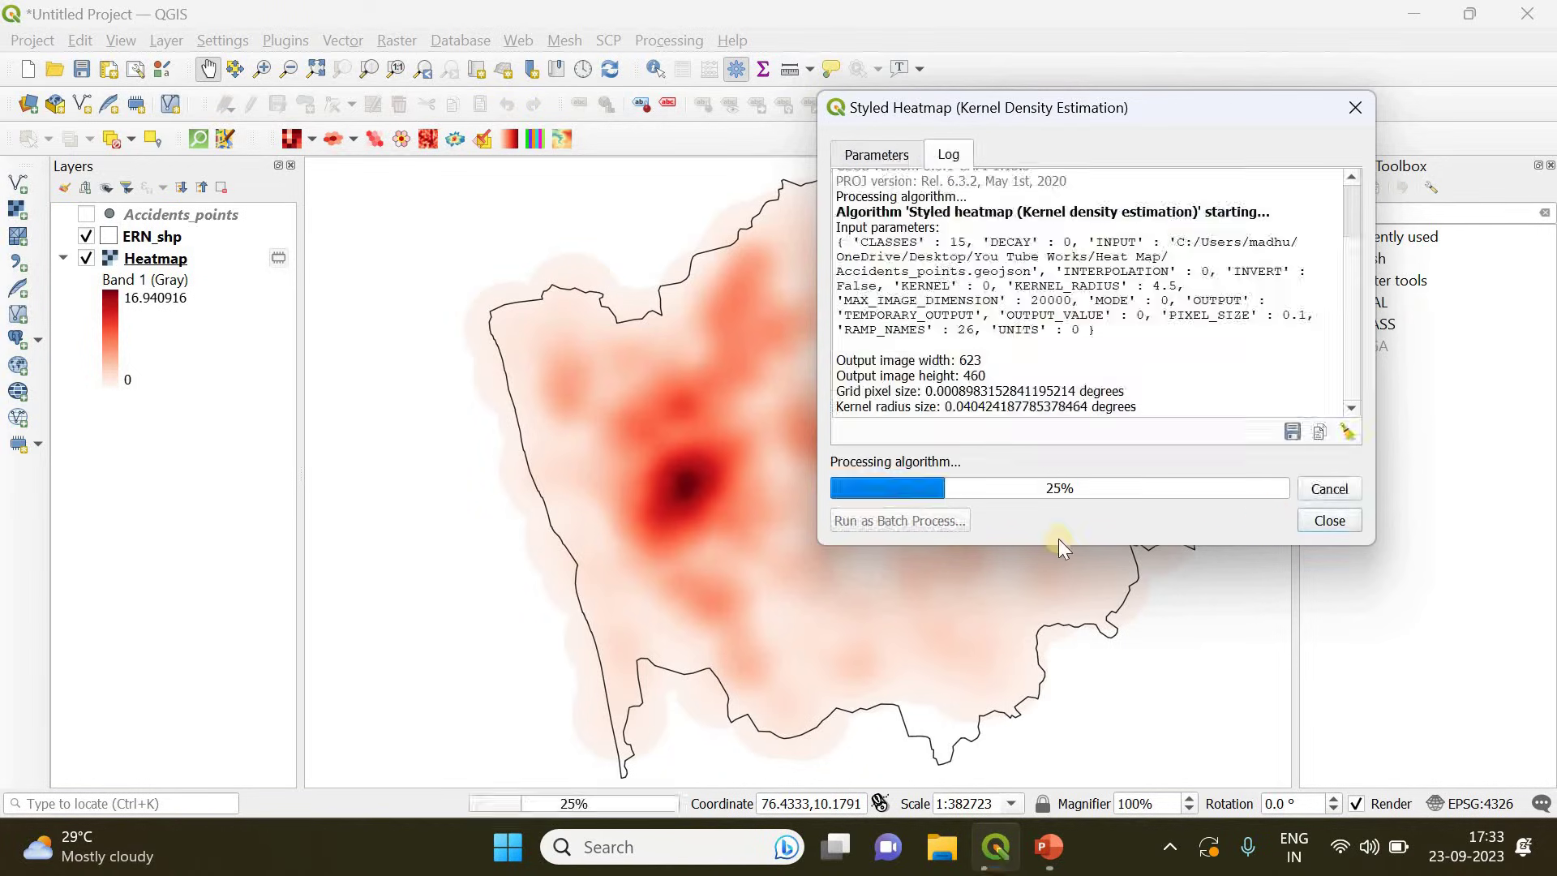
pyautogui.click(1330, 521)
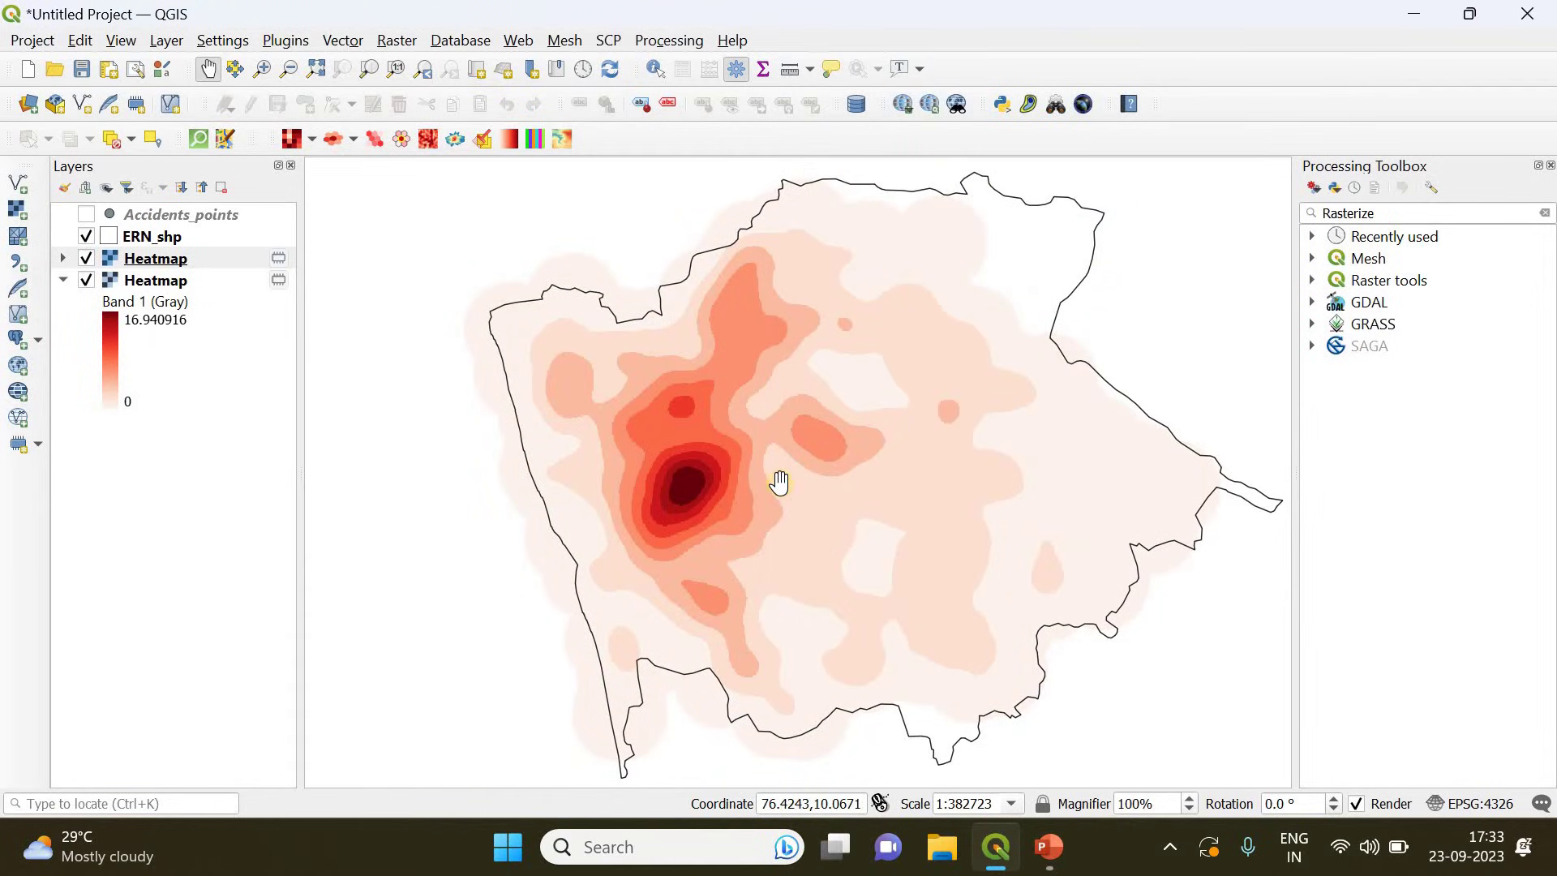
# - Inspect the map and hide the smooth Heatmap, leaving only the discrete banded one visible
pyautogui.scroll(1, 681, 483)
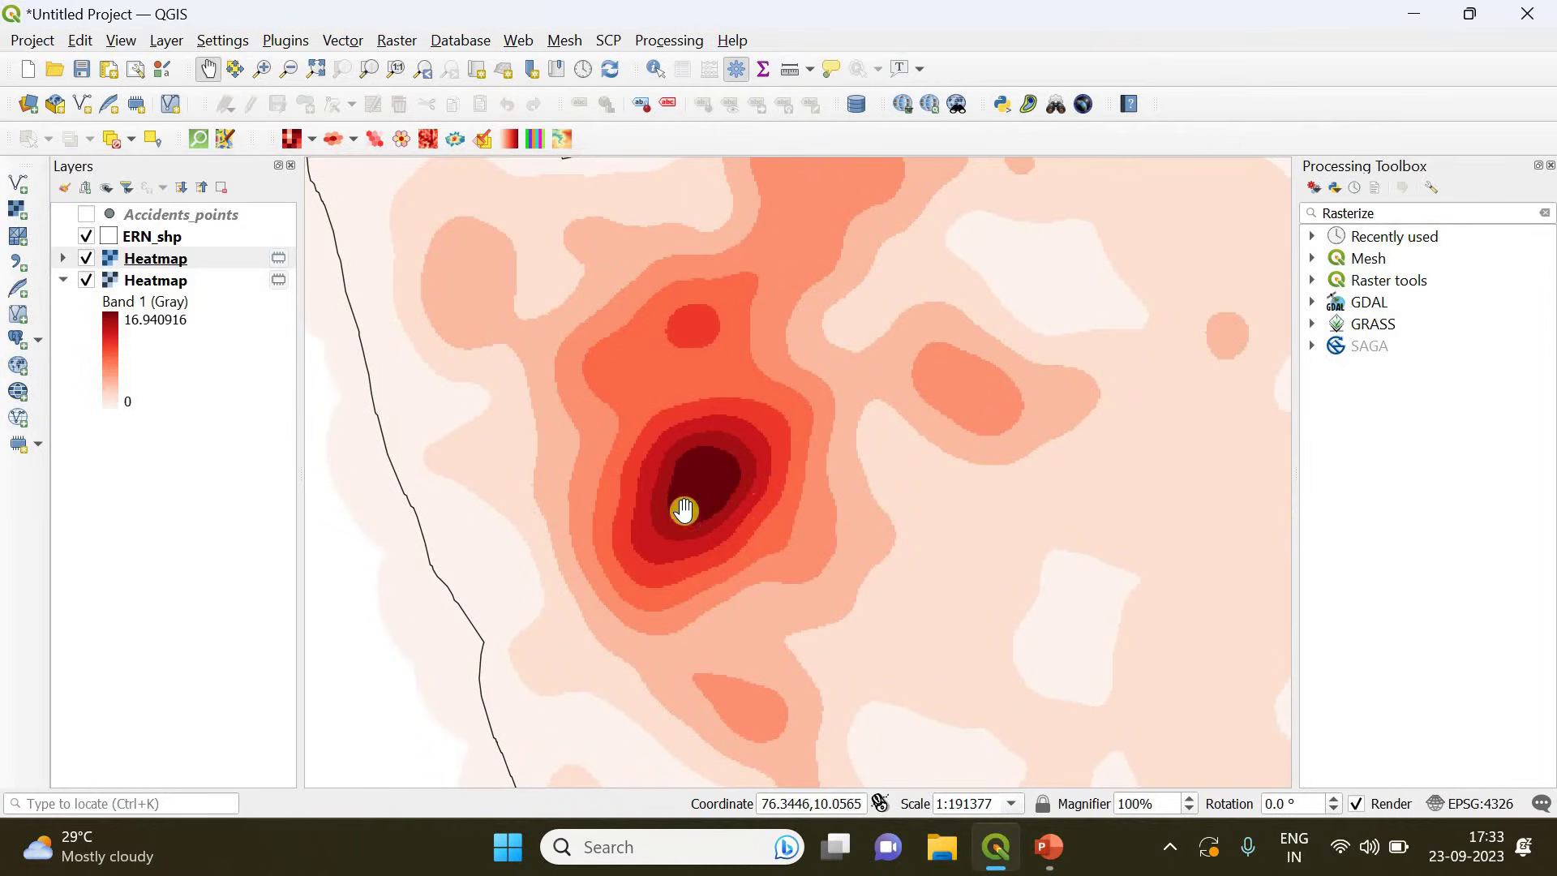
pyautogui.scroll(-1, 724, 459)
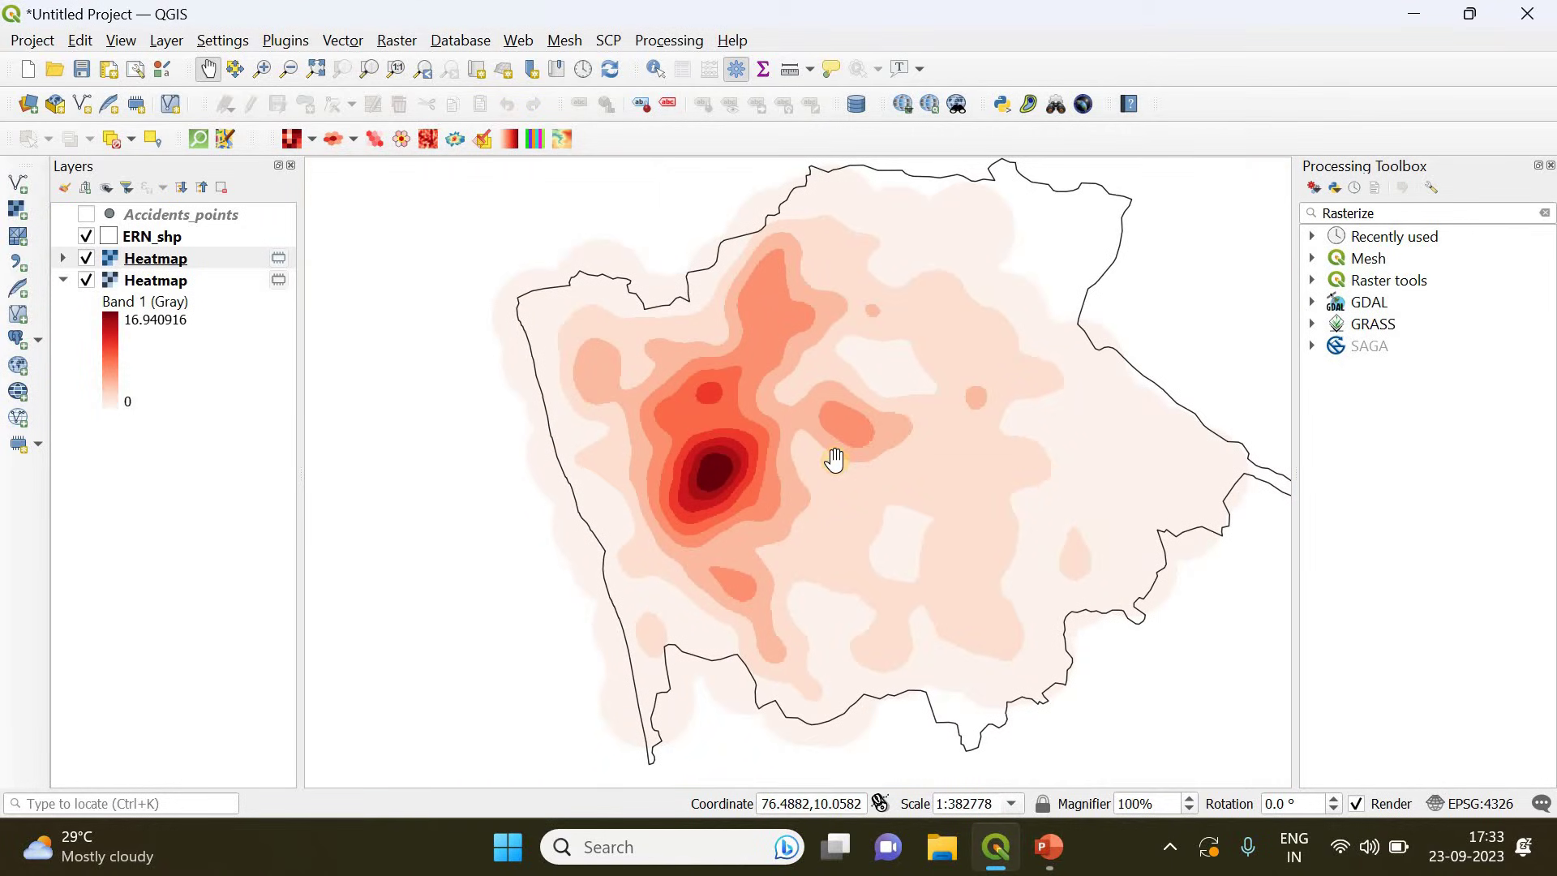
pyautogui.moveTo(835, 459); pyautogui.dragTo(835, 460)
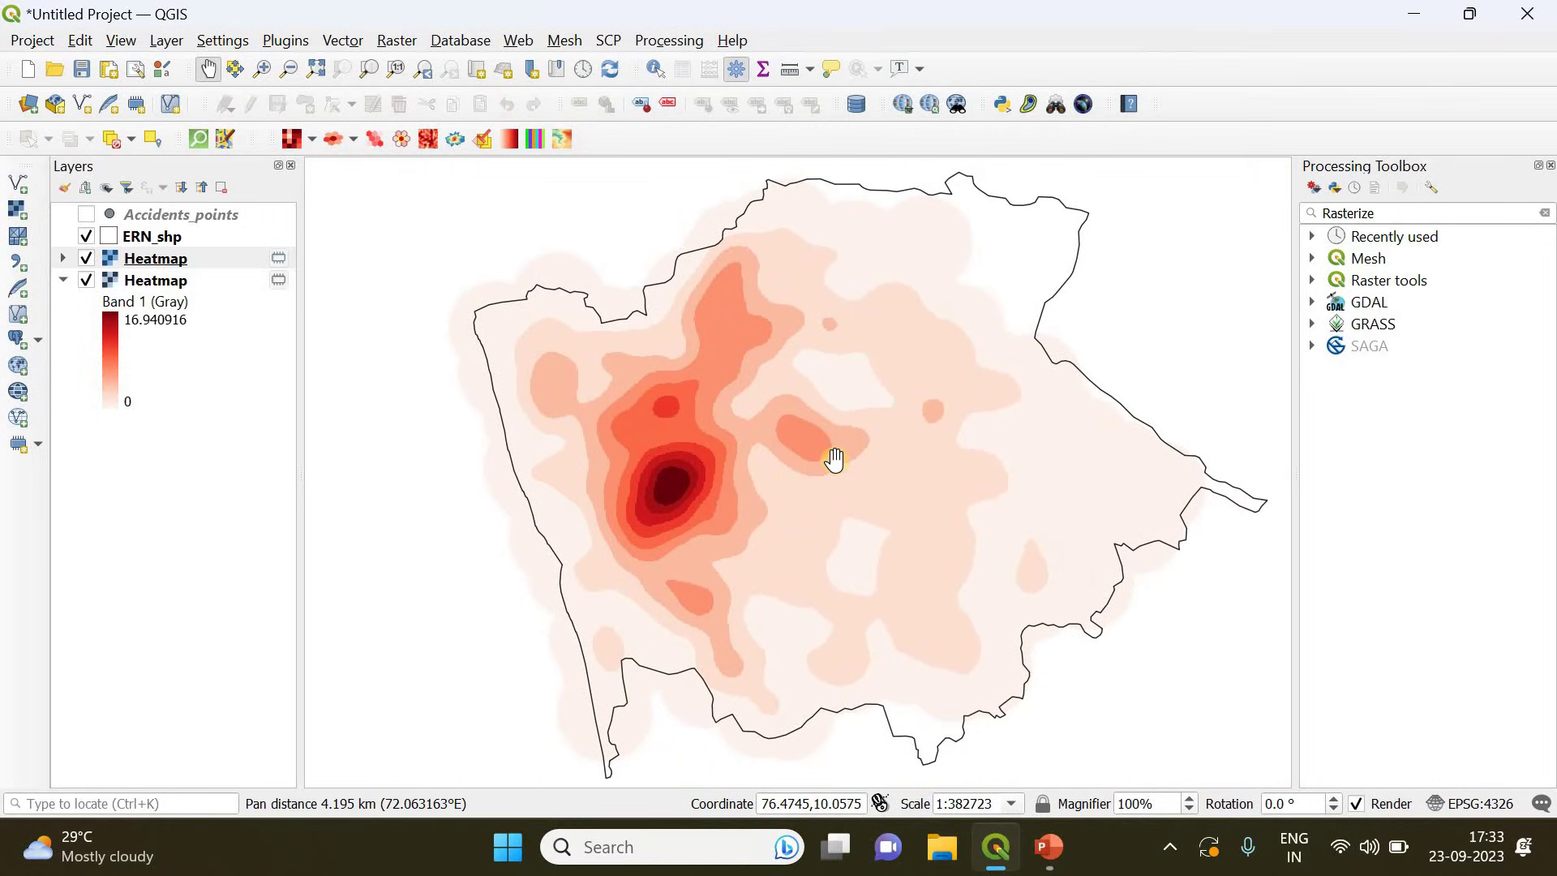
pyautogui.click(87, 258)
pyautogui.click(87, 257)
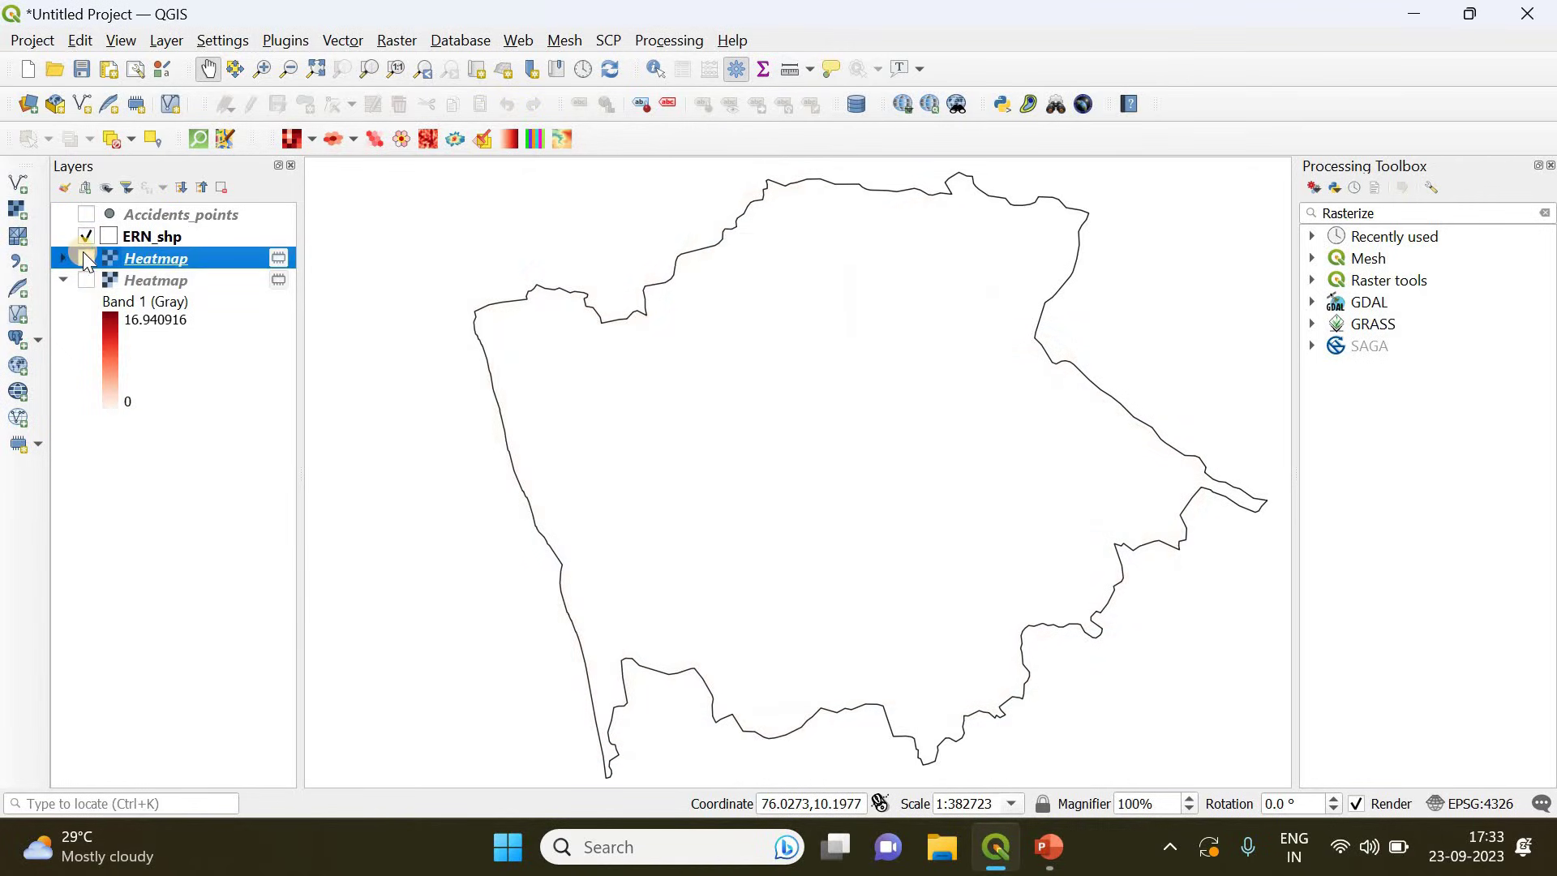
pyautogui.click(87, 258)
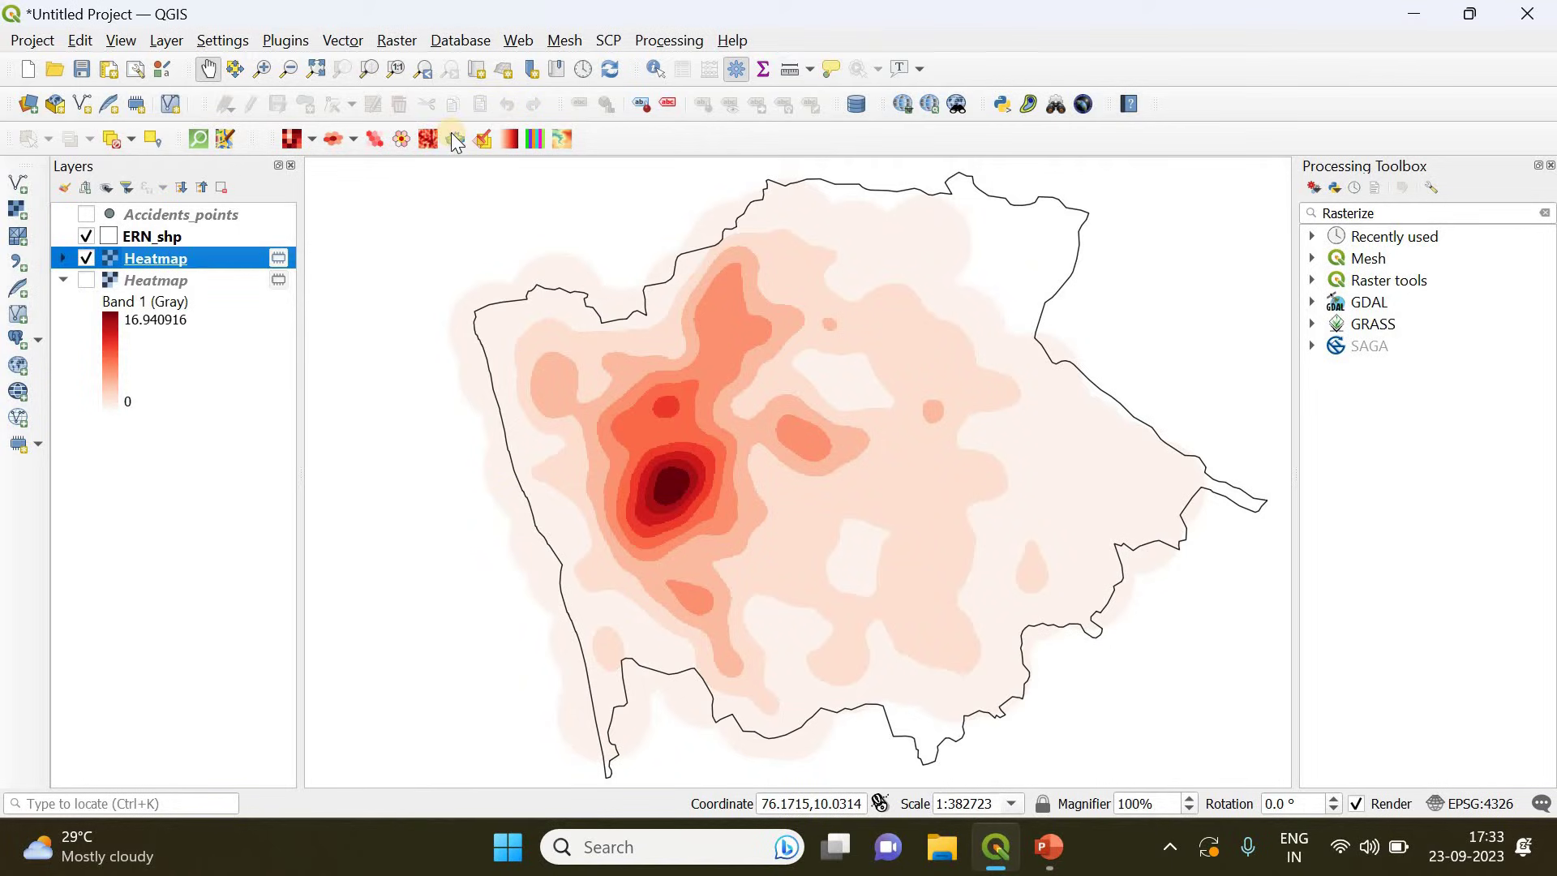
# - Create print layout Layout 4, maximise it, and draw a map item covering the page
pyautogui.click(109, 70)
pyautogui.click(747, 460)
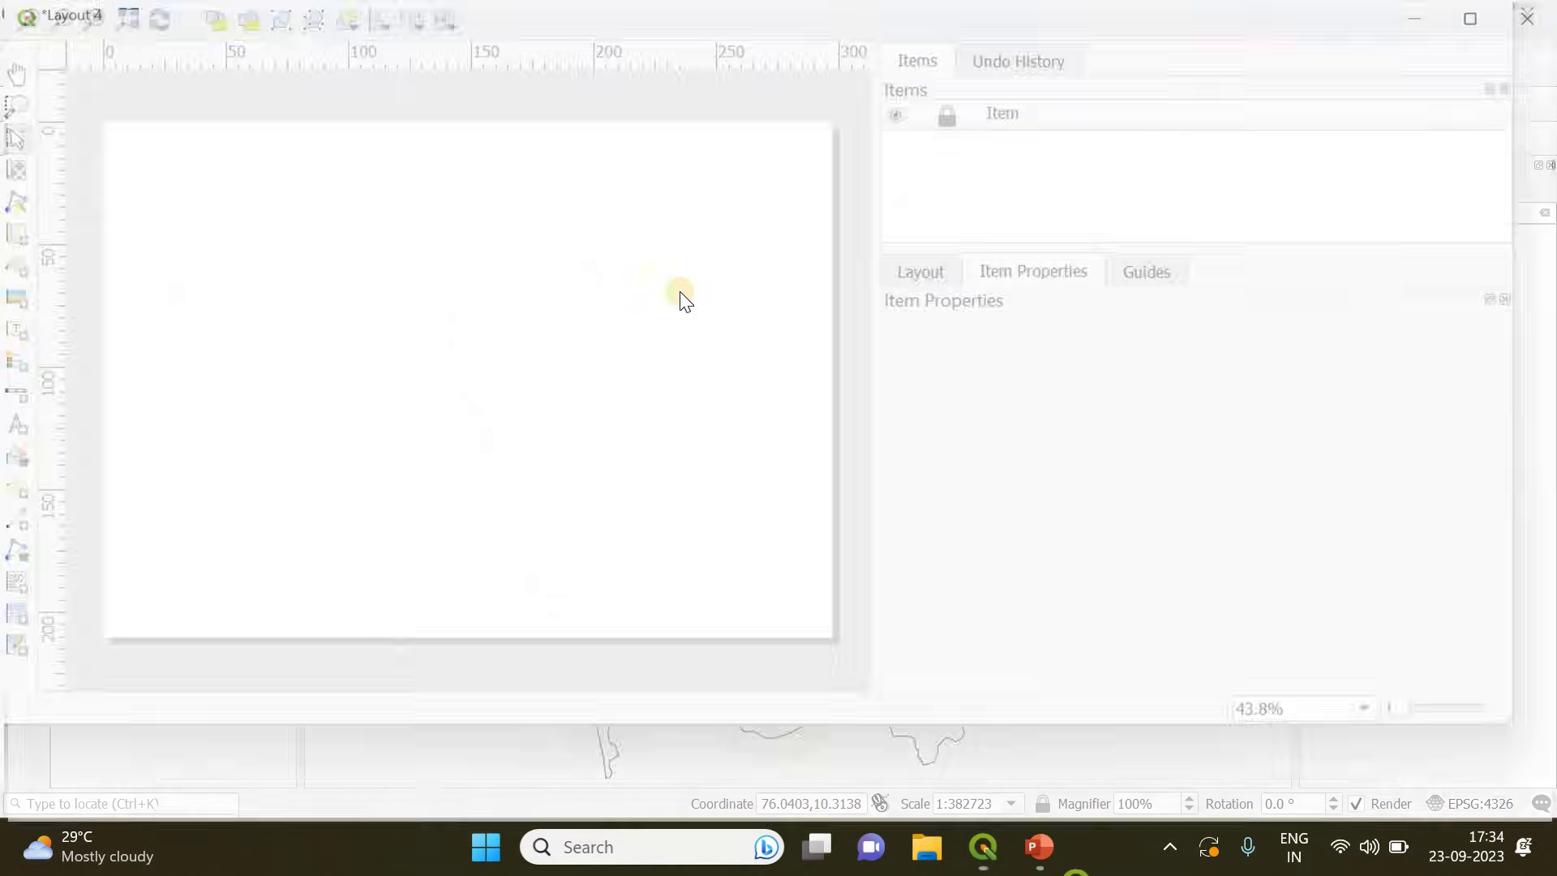
pyautogui.click(1318, 110)
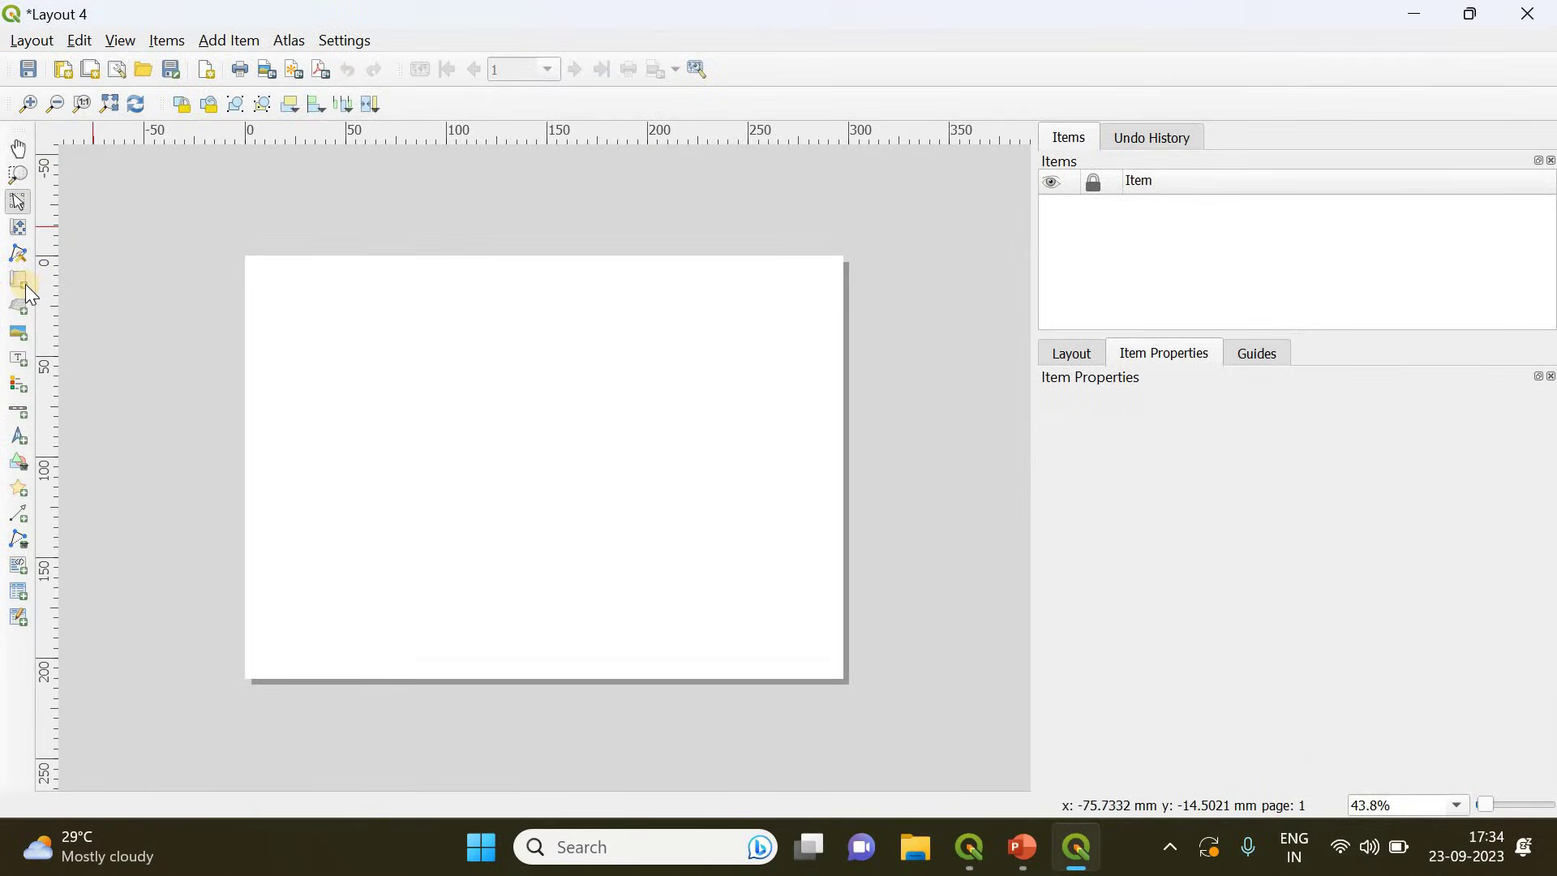
pyautogui.click(25, 286)
pyautogui.moveTo(246, 257); pyautogui.dragTo(843, 683)
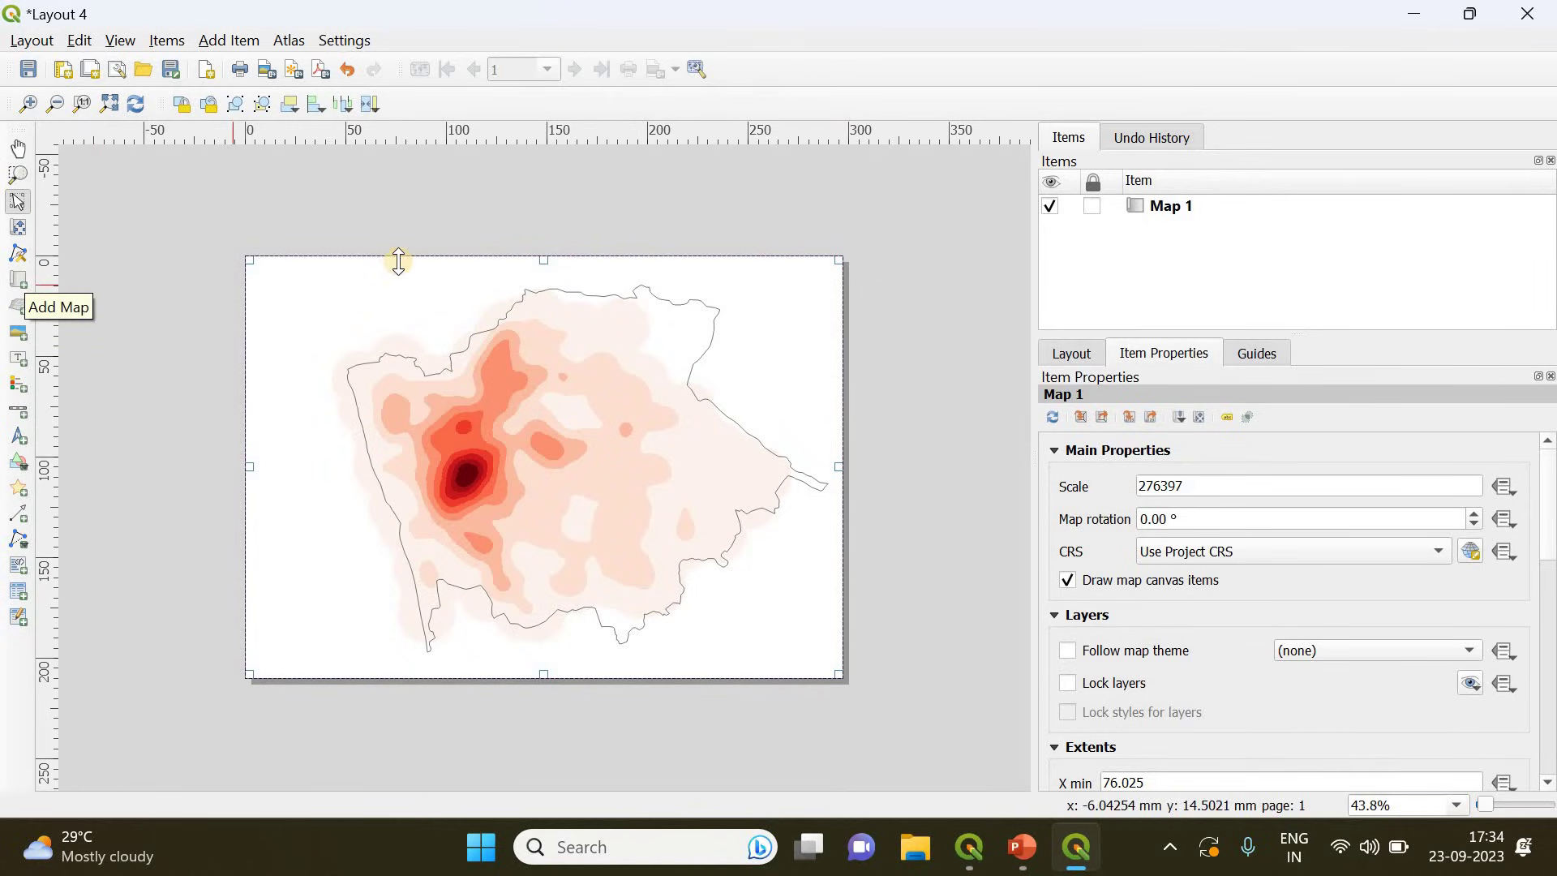
# - Add a legend box at the map's left edge in Layout 4
pyautogui.click(18, 384)
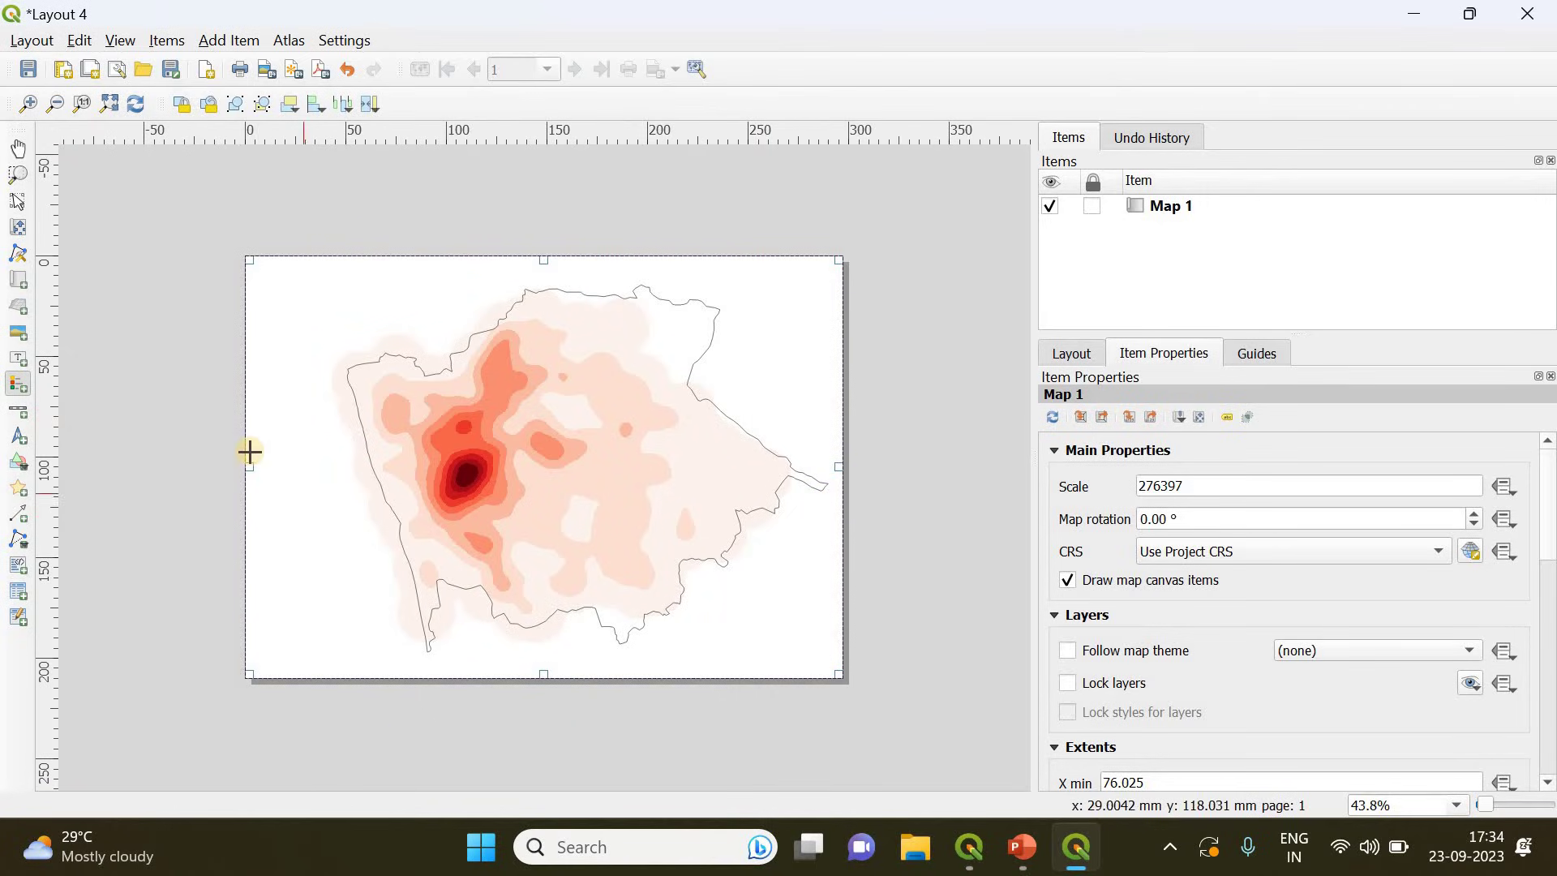
pyautogui.moveTo(250, 451)
pyautogui.mouseDown()
pyautogui.moveTo(386, 608)
pyautogui.moveTo(383, 668)
pyautogui.mouseUp()
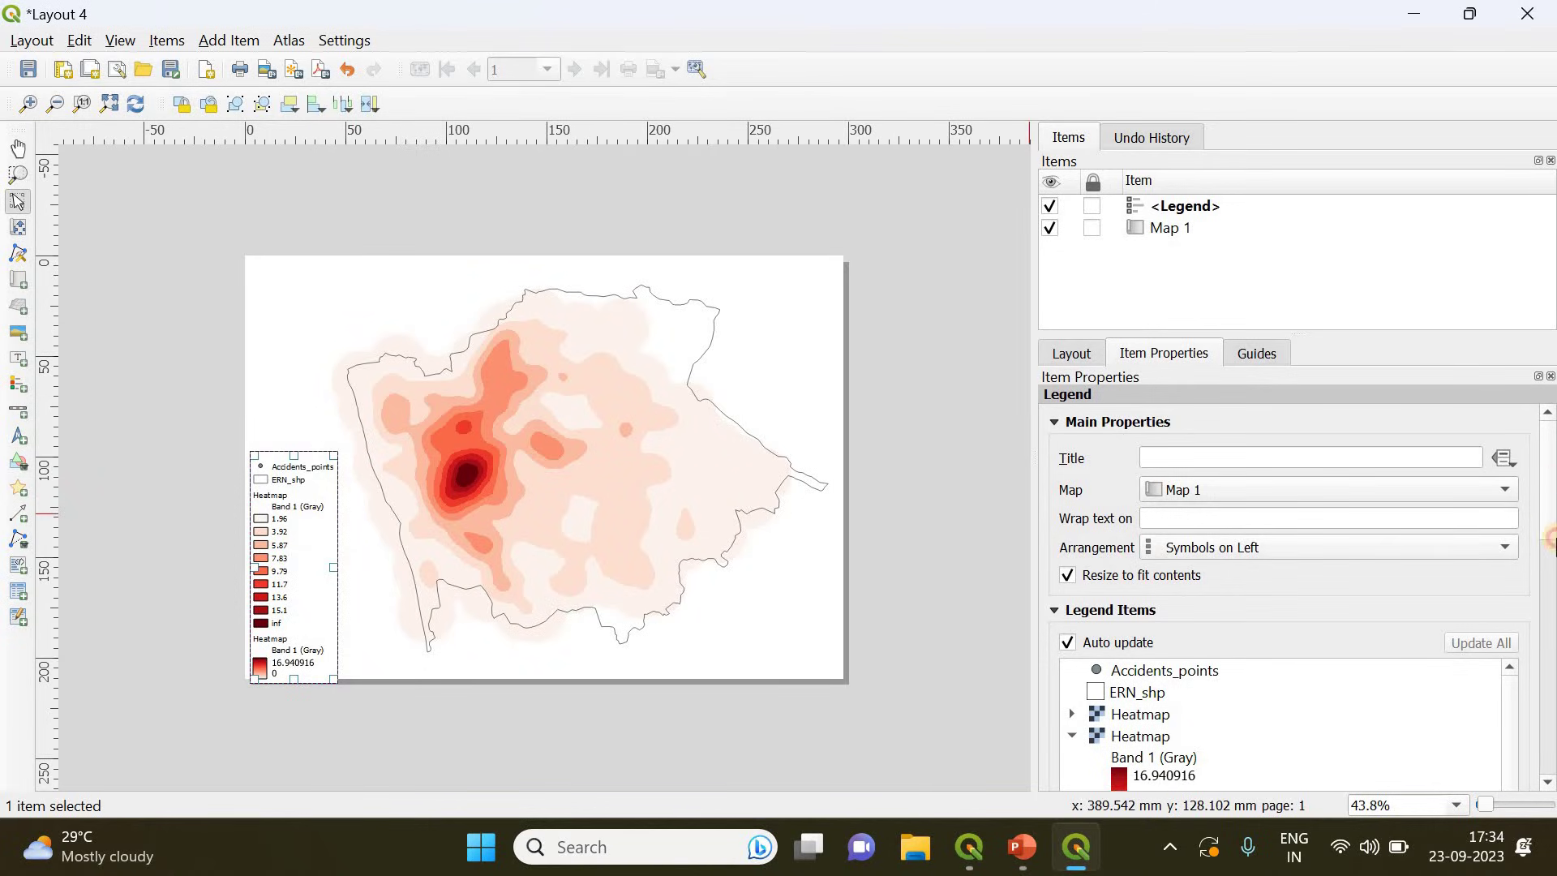
pyautogui.scroll(-5, 1551, 559)
pyautogui.scroll(1, 1550, 561)
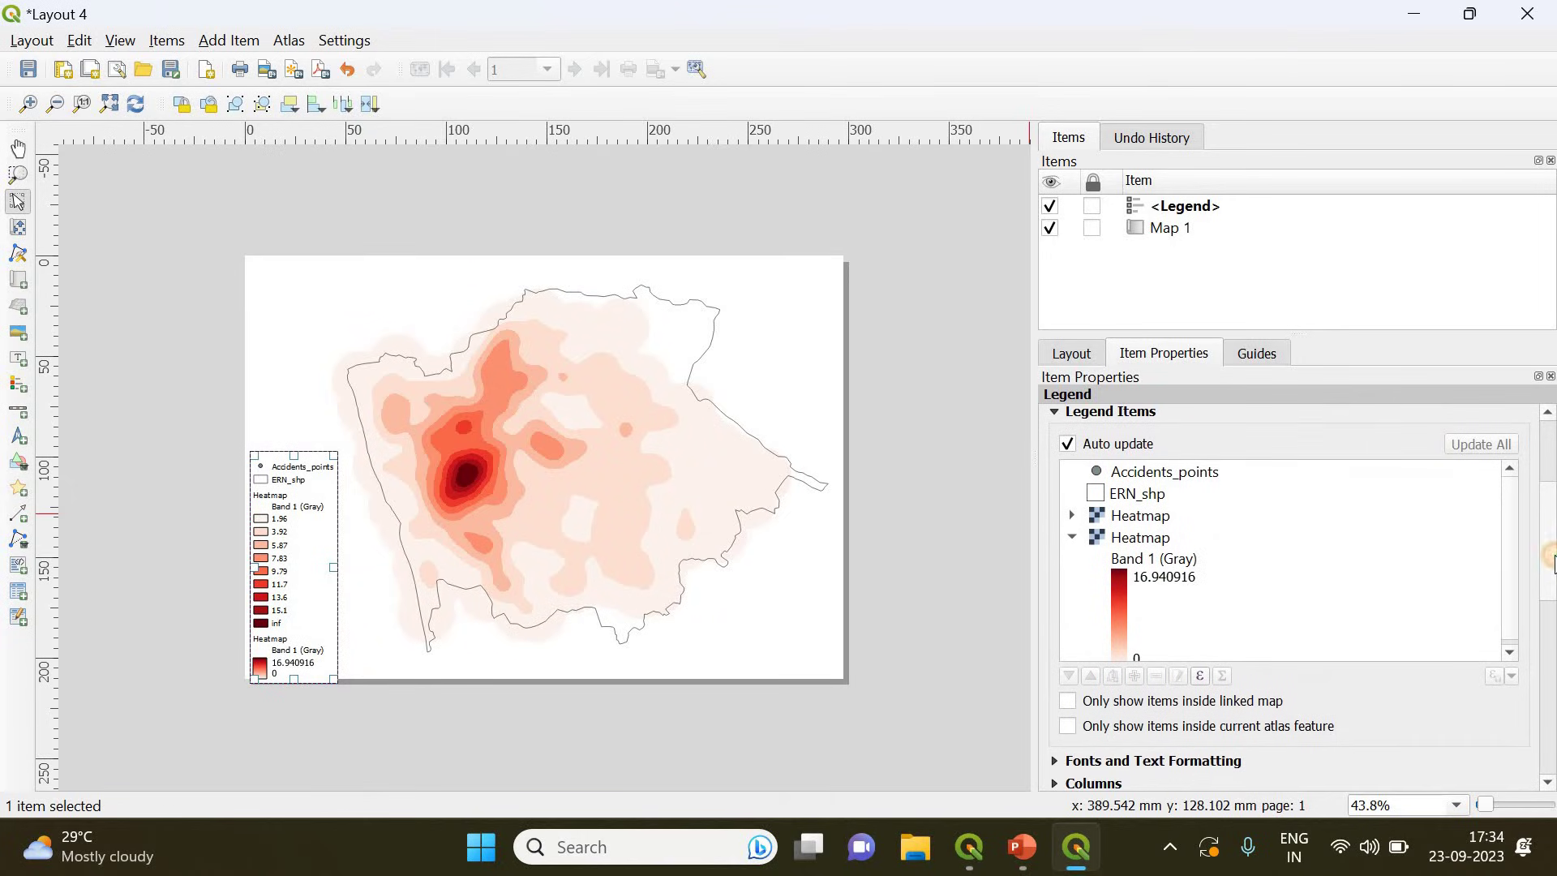
# - Turn off legend Auto update and remove the Accidents_points, ERN_shp and classed Heatmap entries
pyautogui.click(1070, 452)
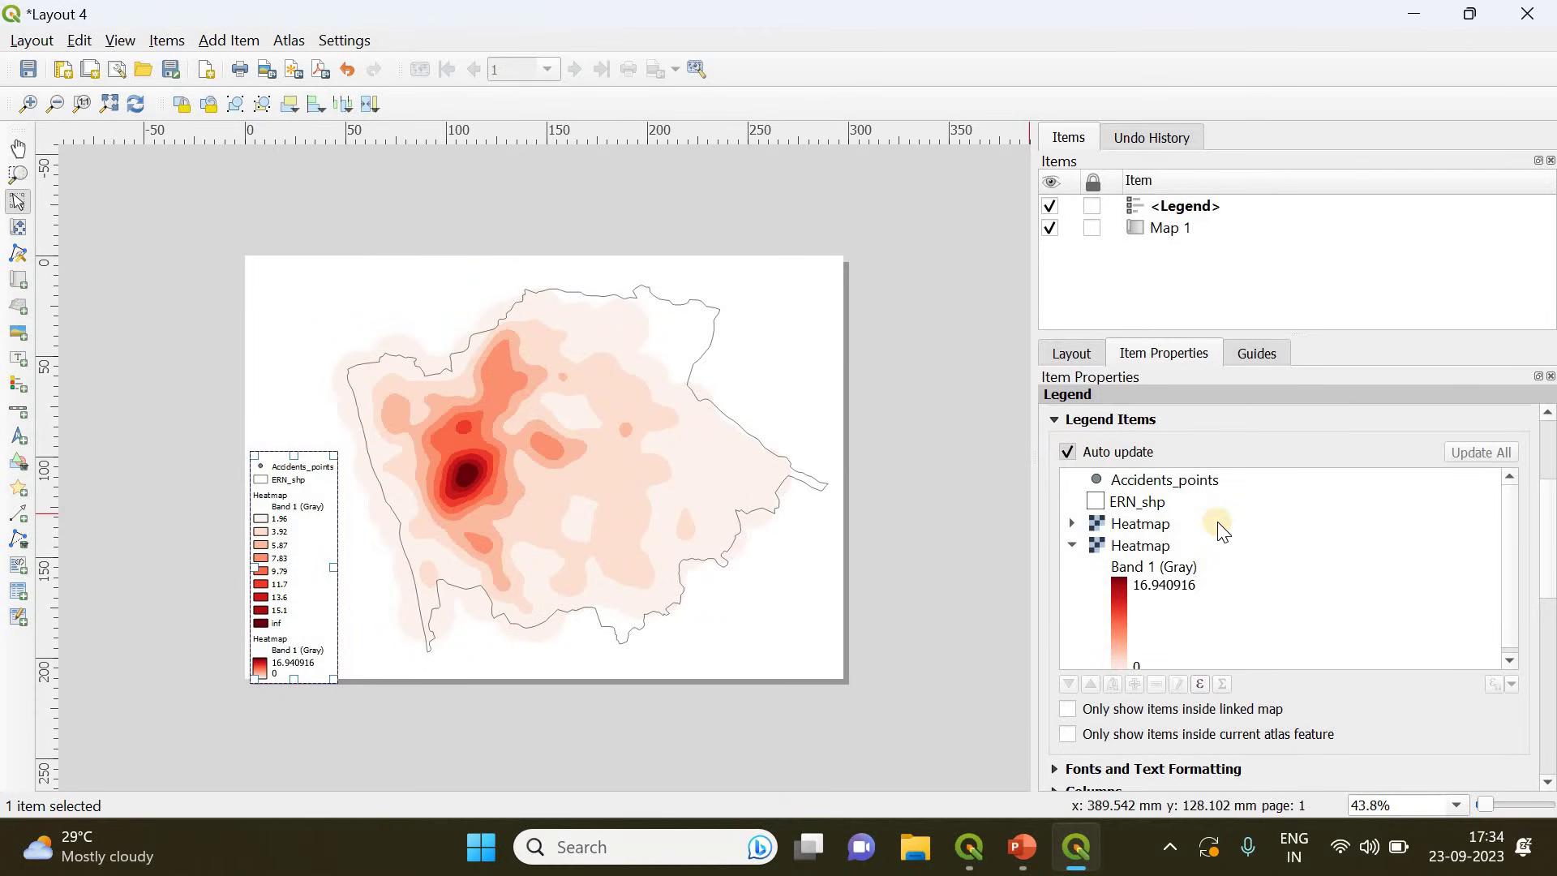
pyautogui.click(1161, 485)
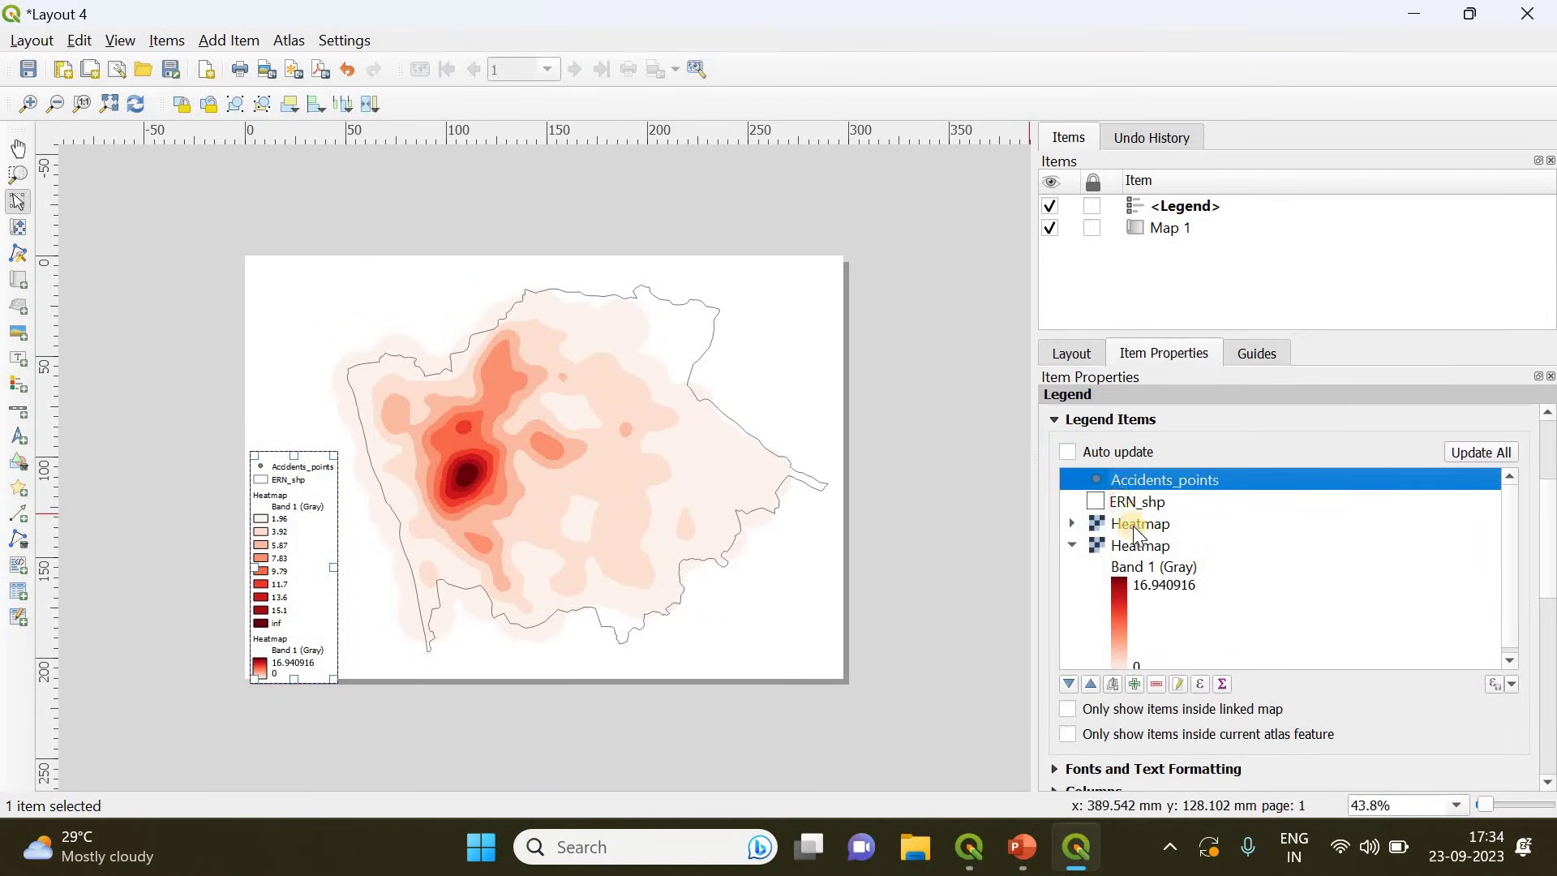
pyautogui.keyDown('shift'); pyautogui.click(1135, 529); pyautogui.keyUp('shift')
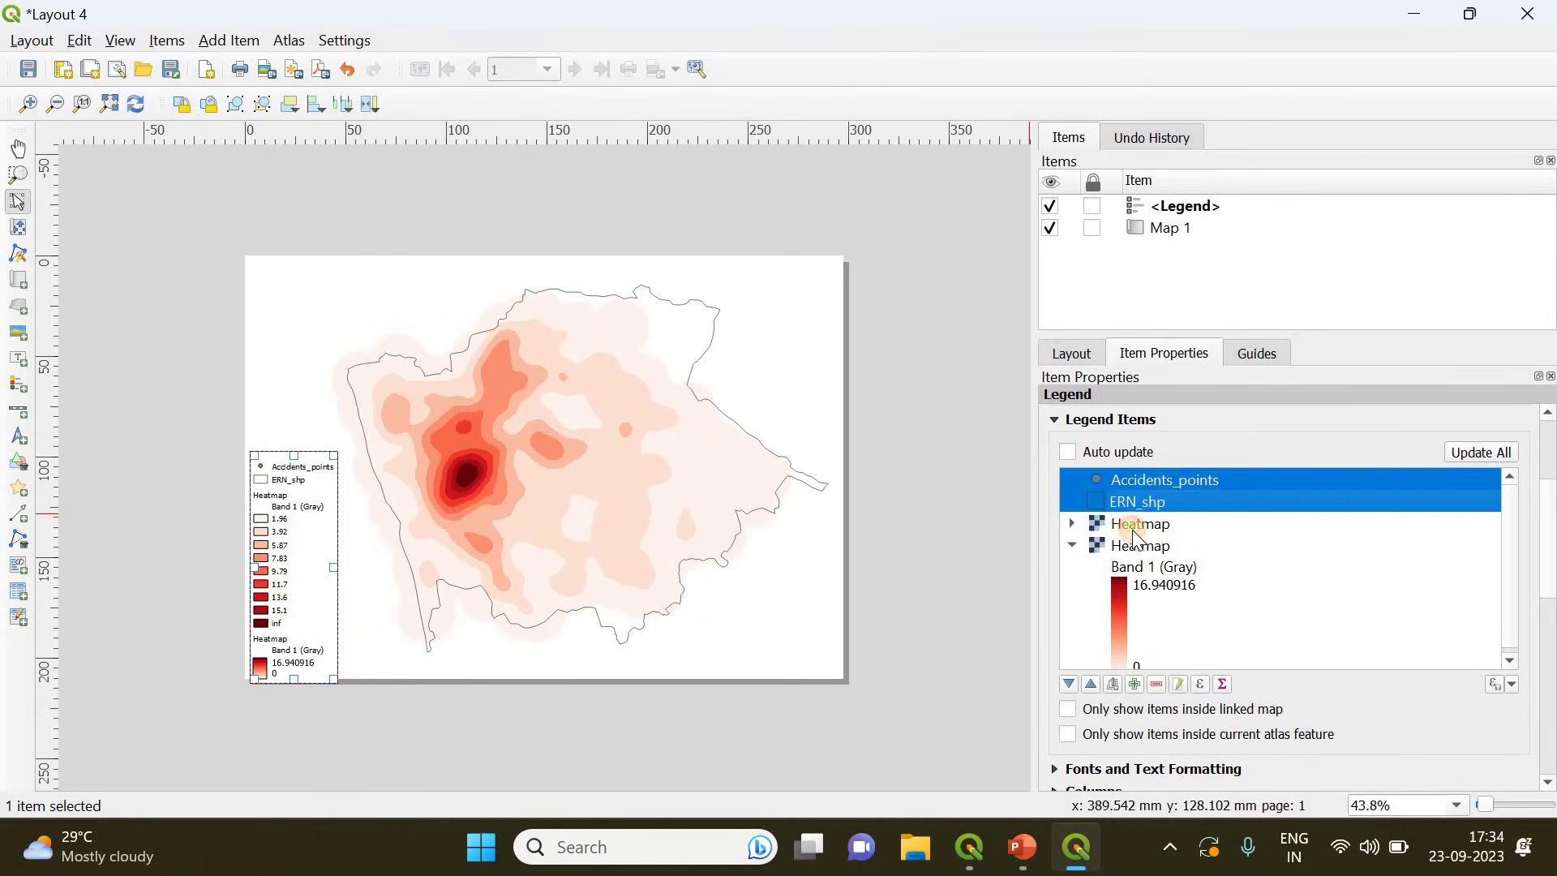
pyautogui.click(1513, 586)
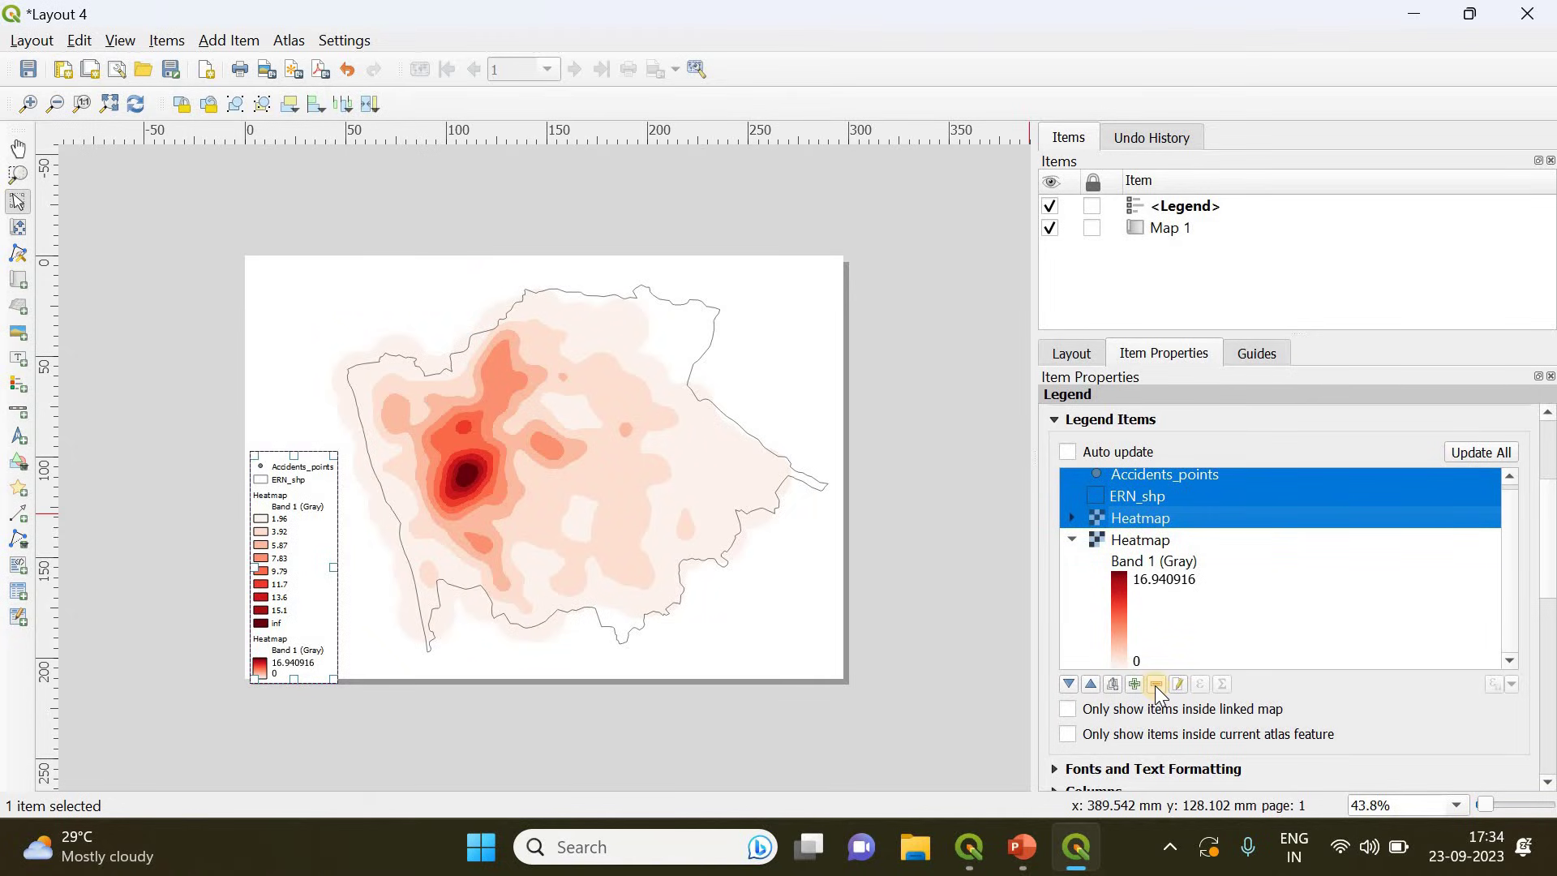
pyautogui.click(1154, 684)
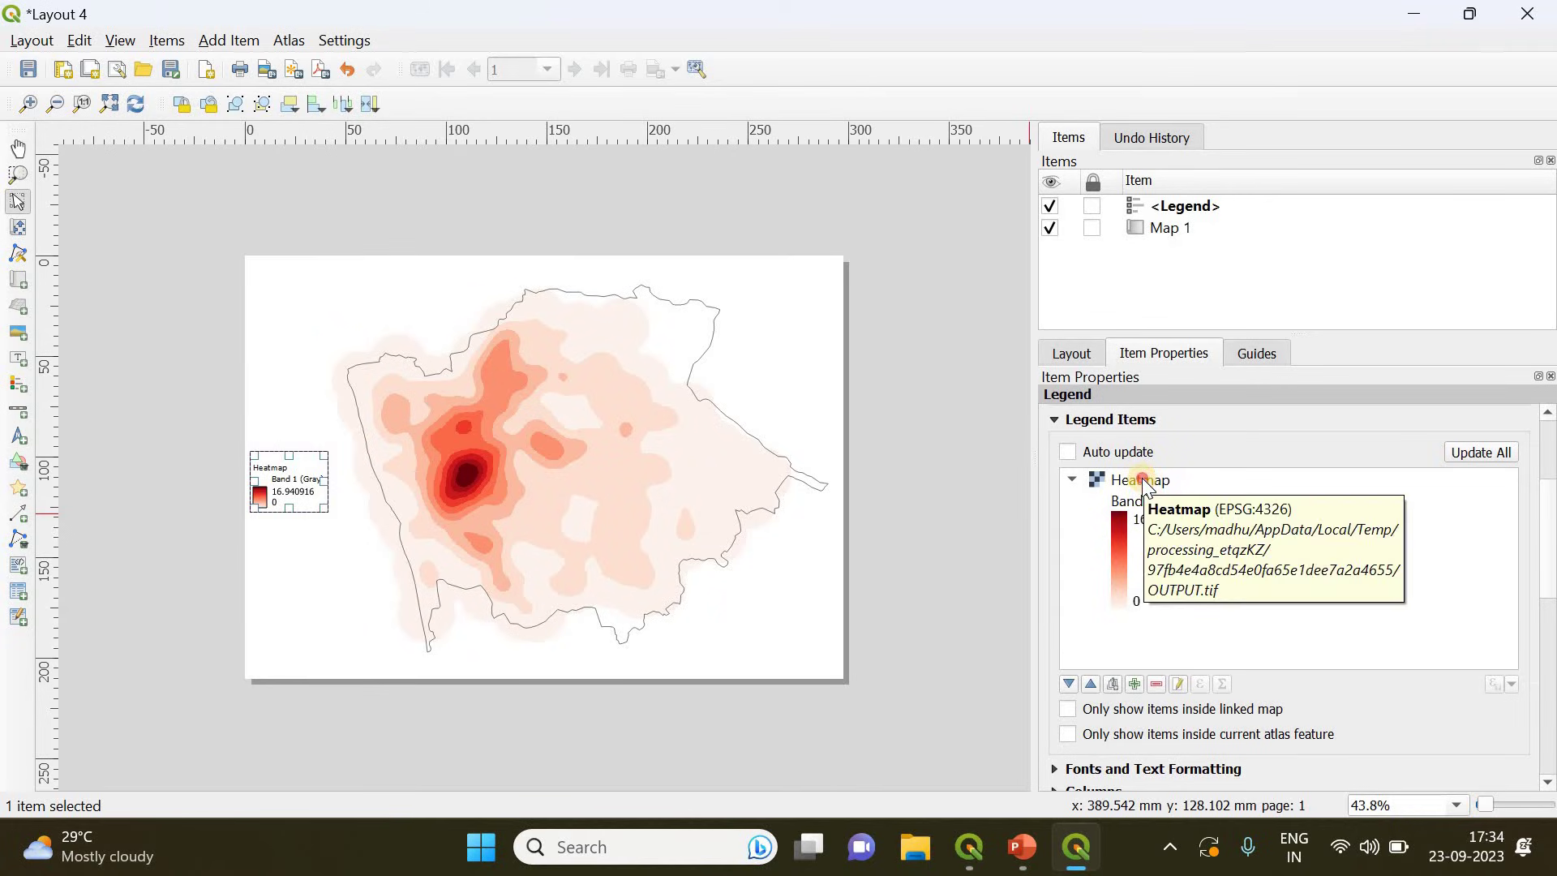
# - Rename the Heatmap legend entry to 'Accident density'
pyautogui.doubleClick(1143, 482)
pyautogui.moveTo(1043, 445); pyautogui.dragTo(1101, 484)
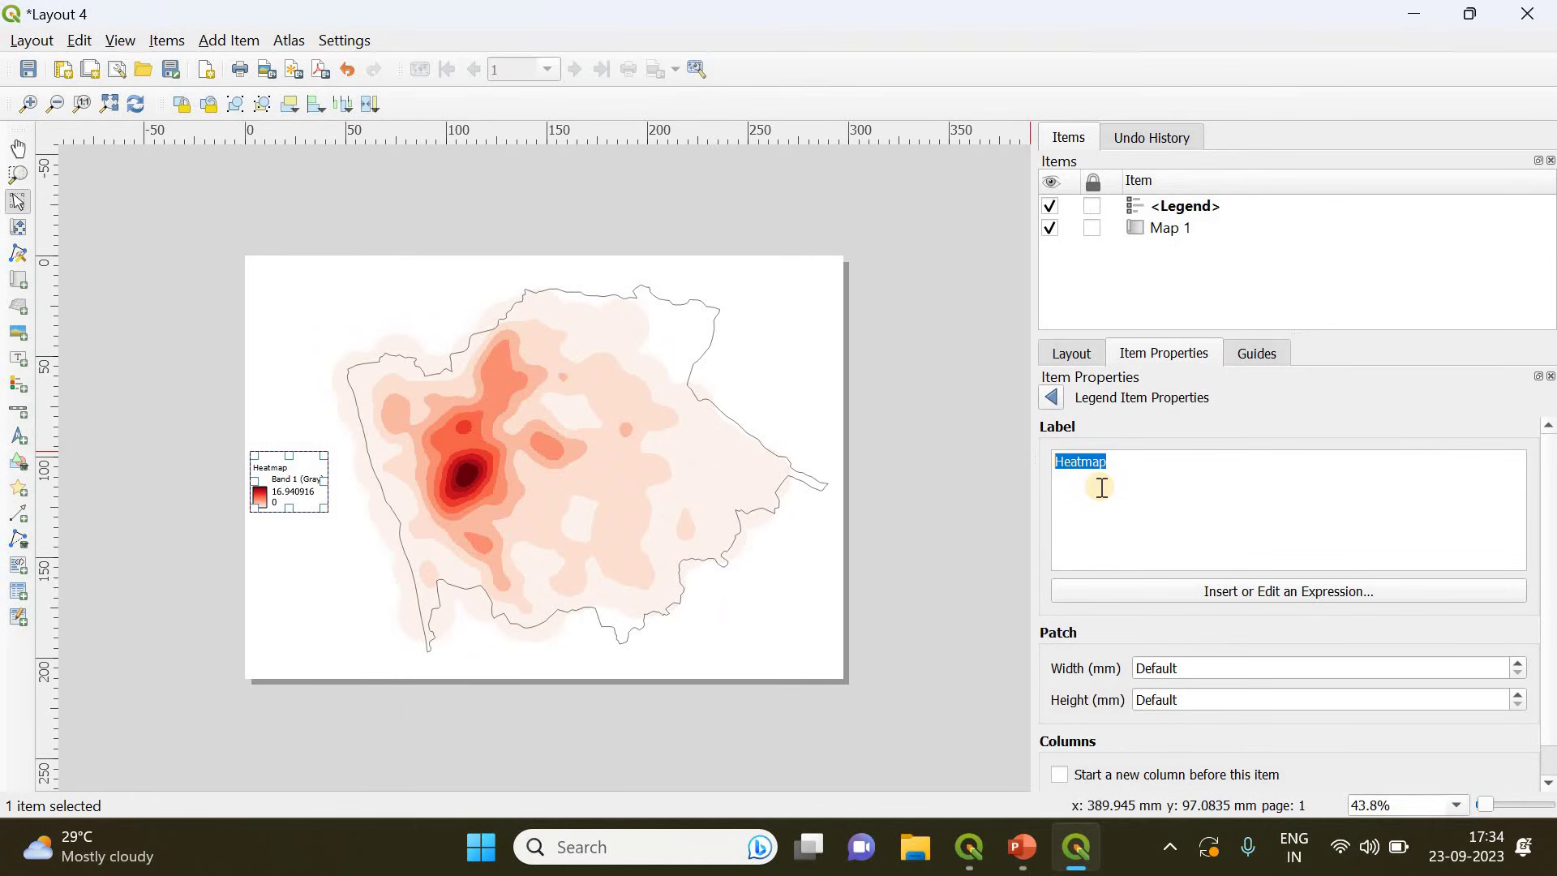
pyautogui.write('accident dens')
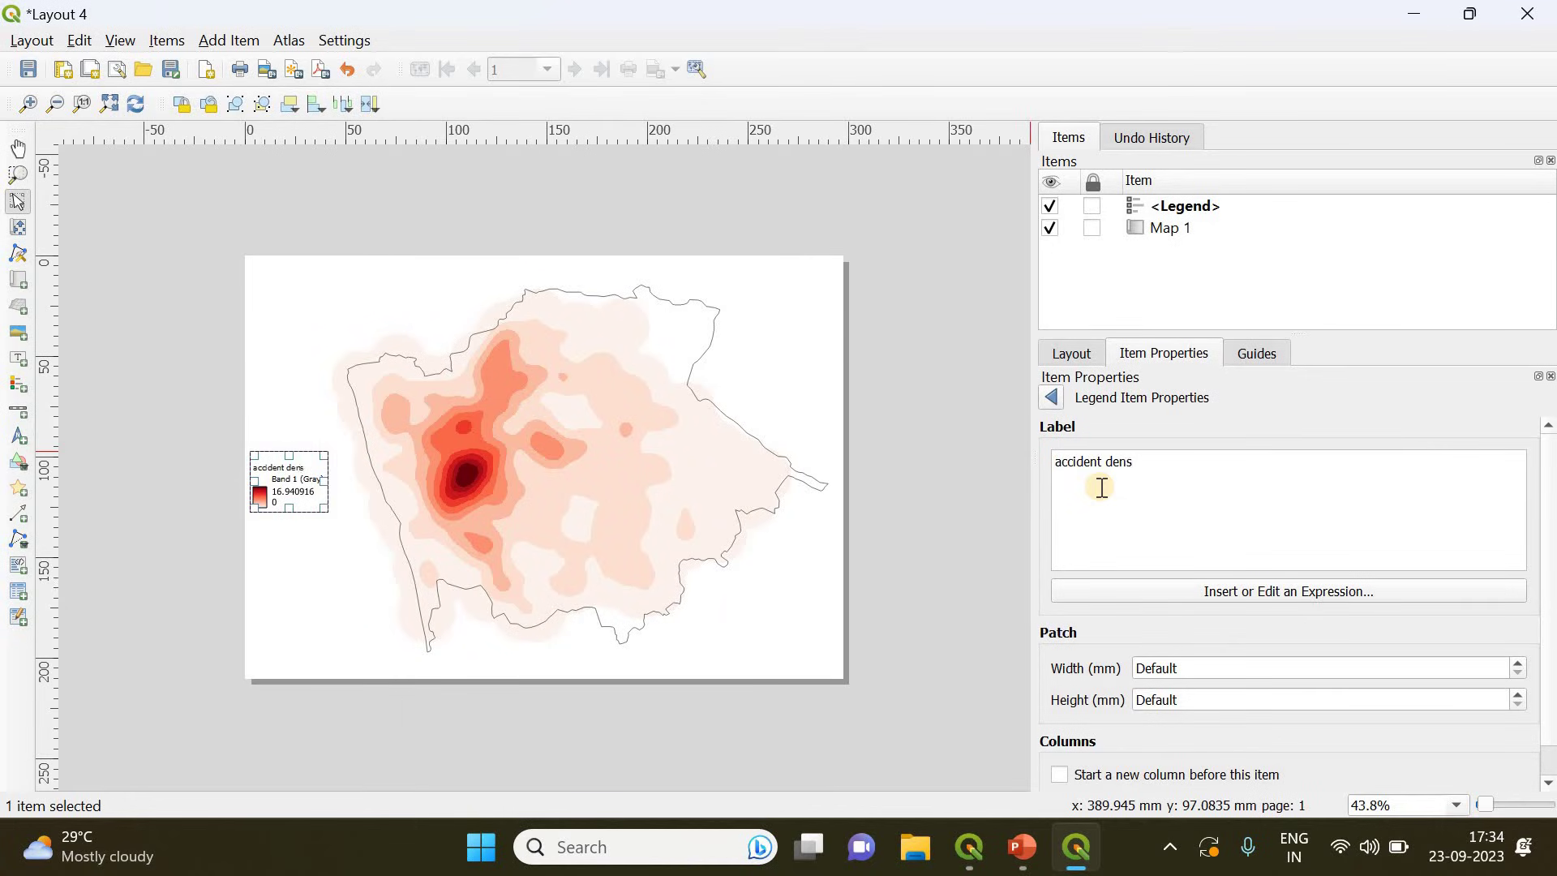
pyautogui.write('ity')
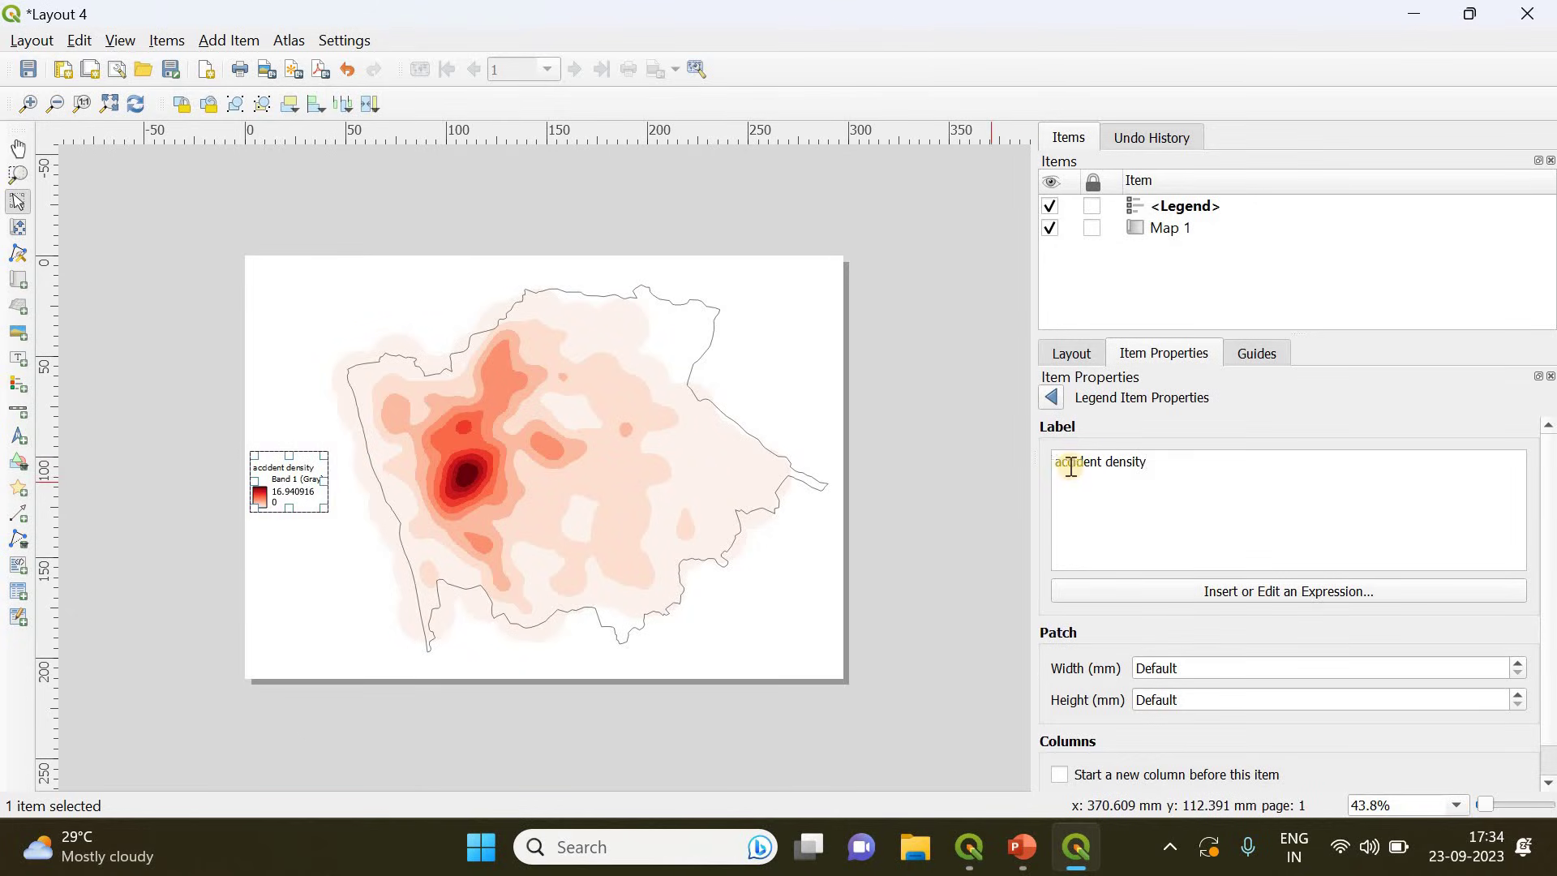
pyautogui.press('BackSpace')
pyautogui.write('A')
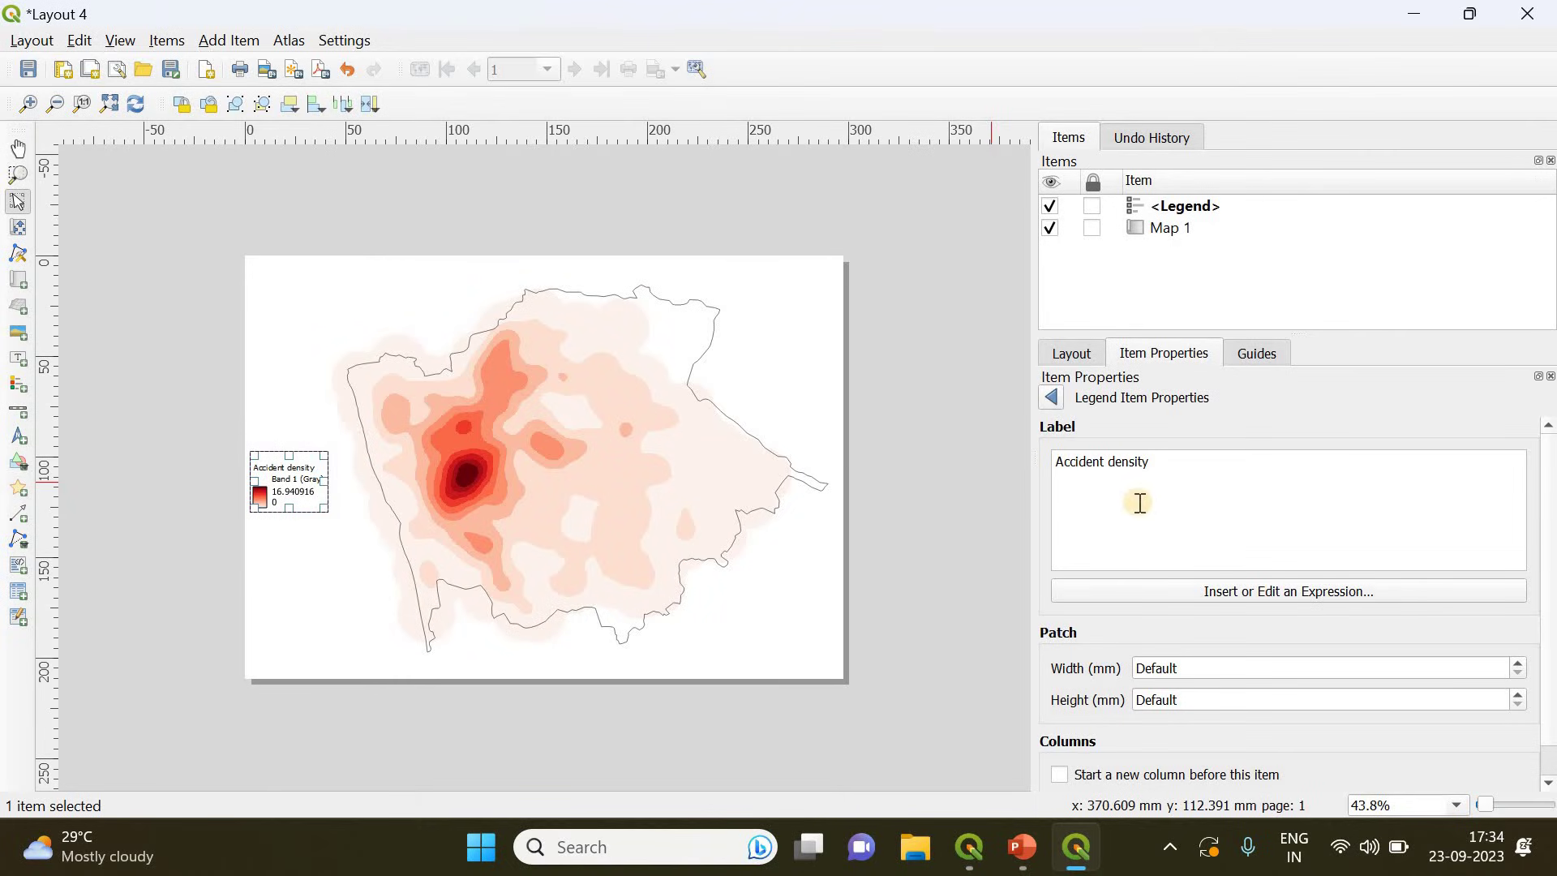
pyautogui.click(1051, 397)
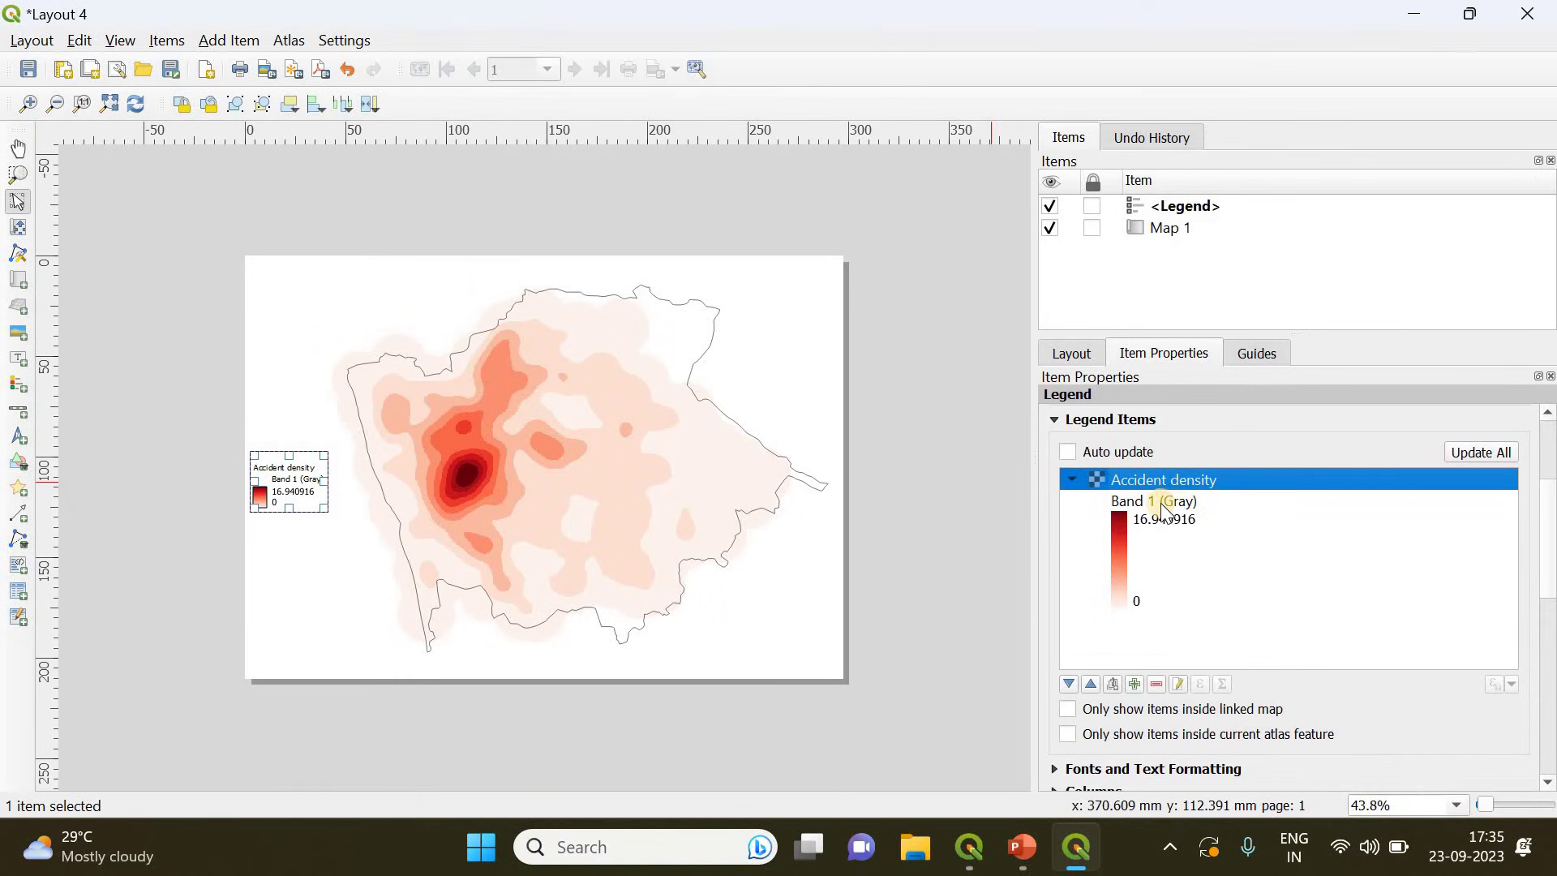
# - Clear the Band 1 (Gray) sublabel from the legend
pyautogui.doubleClick(1176, 505)
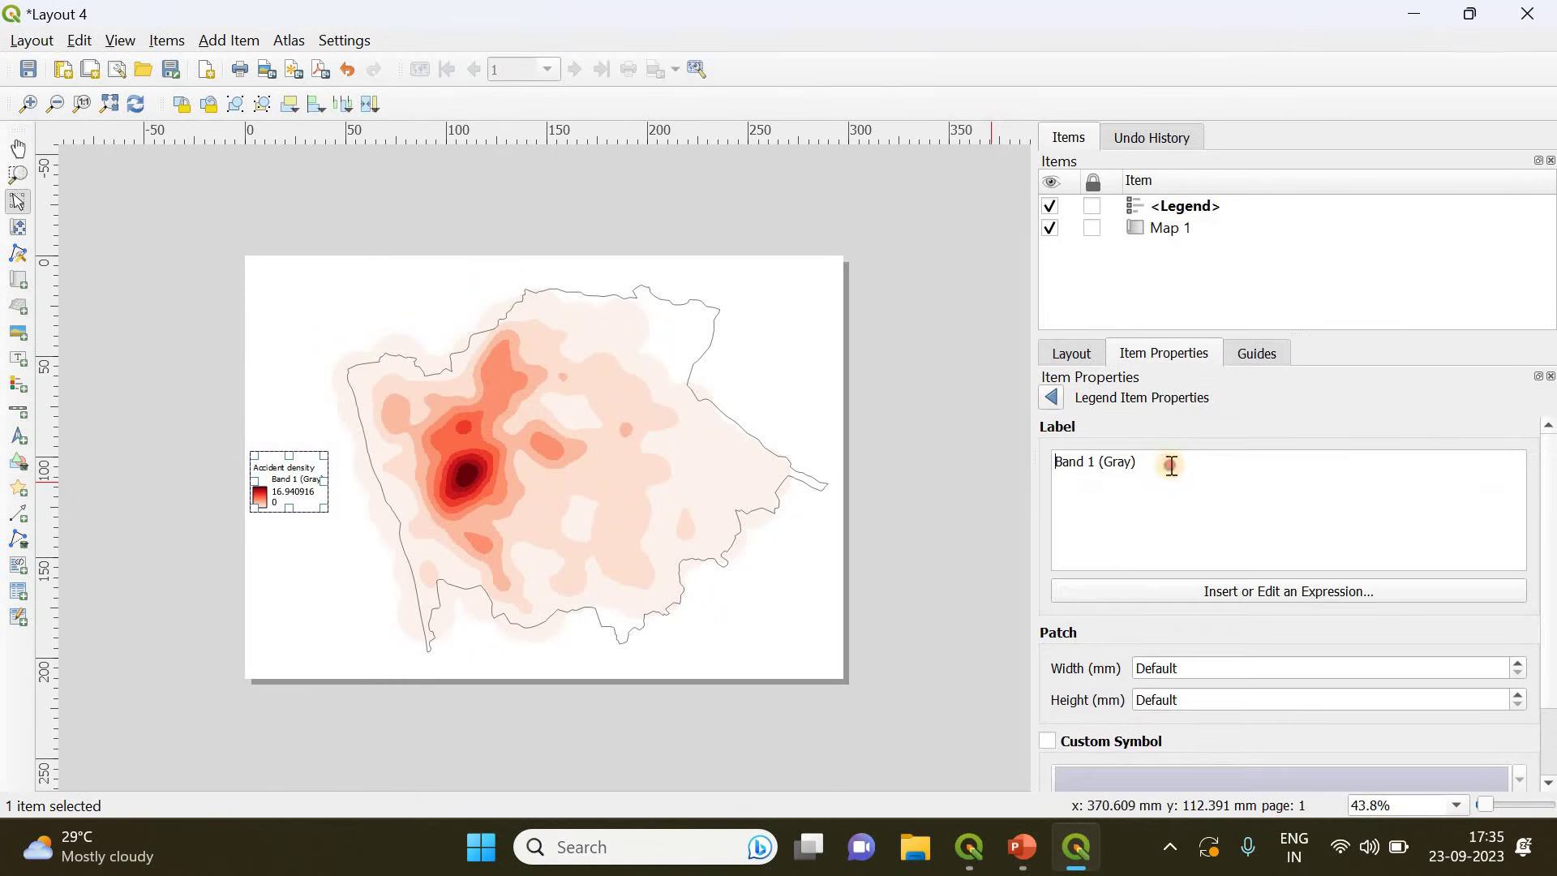
pyautogui.hotkey('ctrl', 'a')
pyautogui.press('BackSpace')
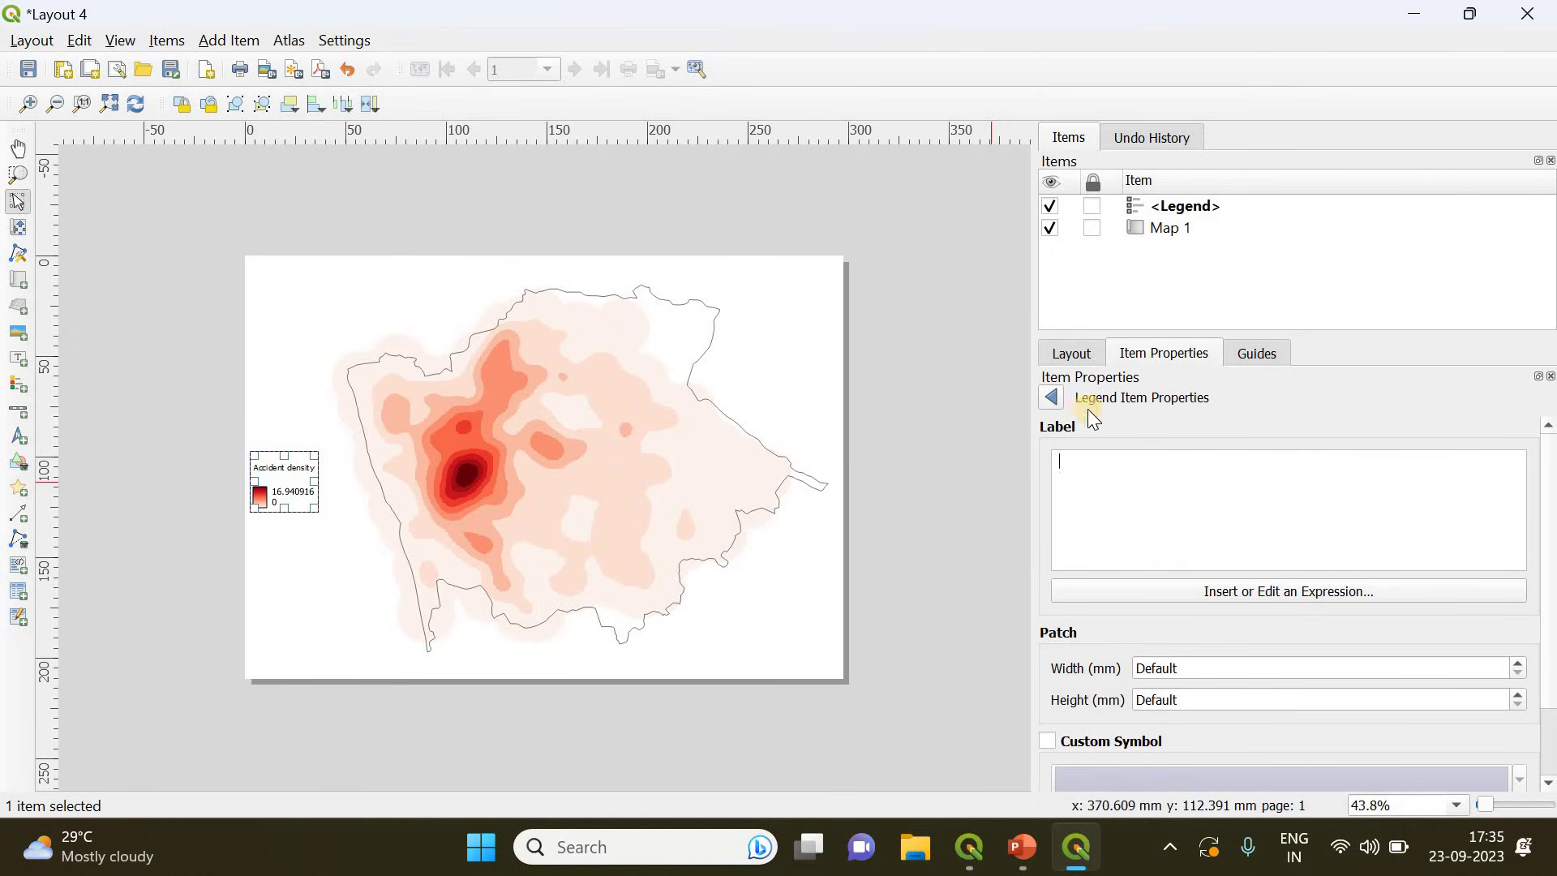
pyautogui.click(1056, 396)
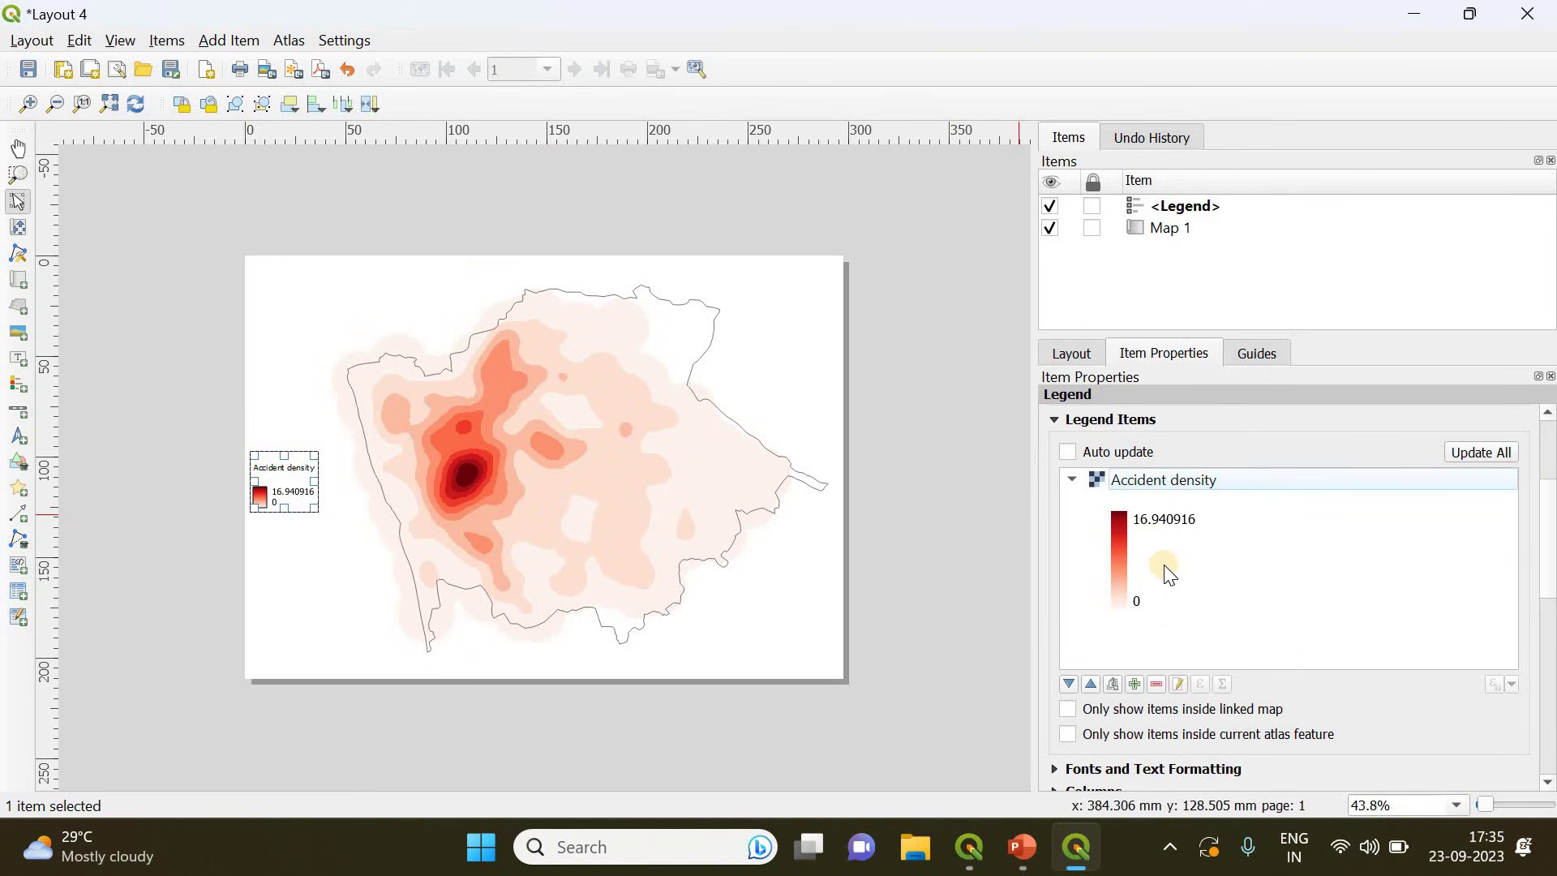
# - Label the colour ramp's ends Low and High instead of 0 and 16.940916, then enlarge the legend frame
pyautogui.click(1153, 519)
pyautogui.doubleClick(1153, 518)
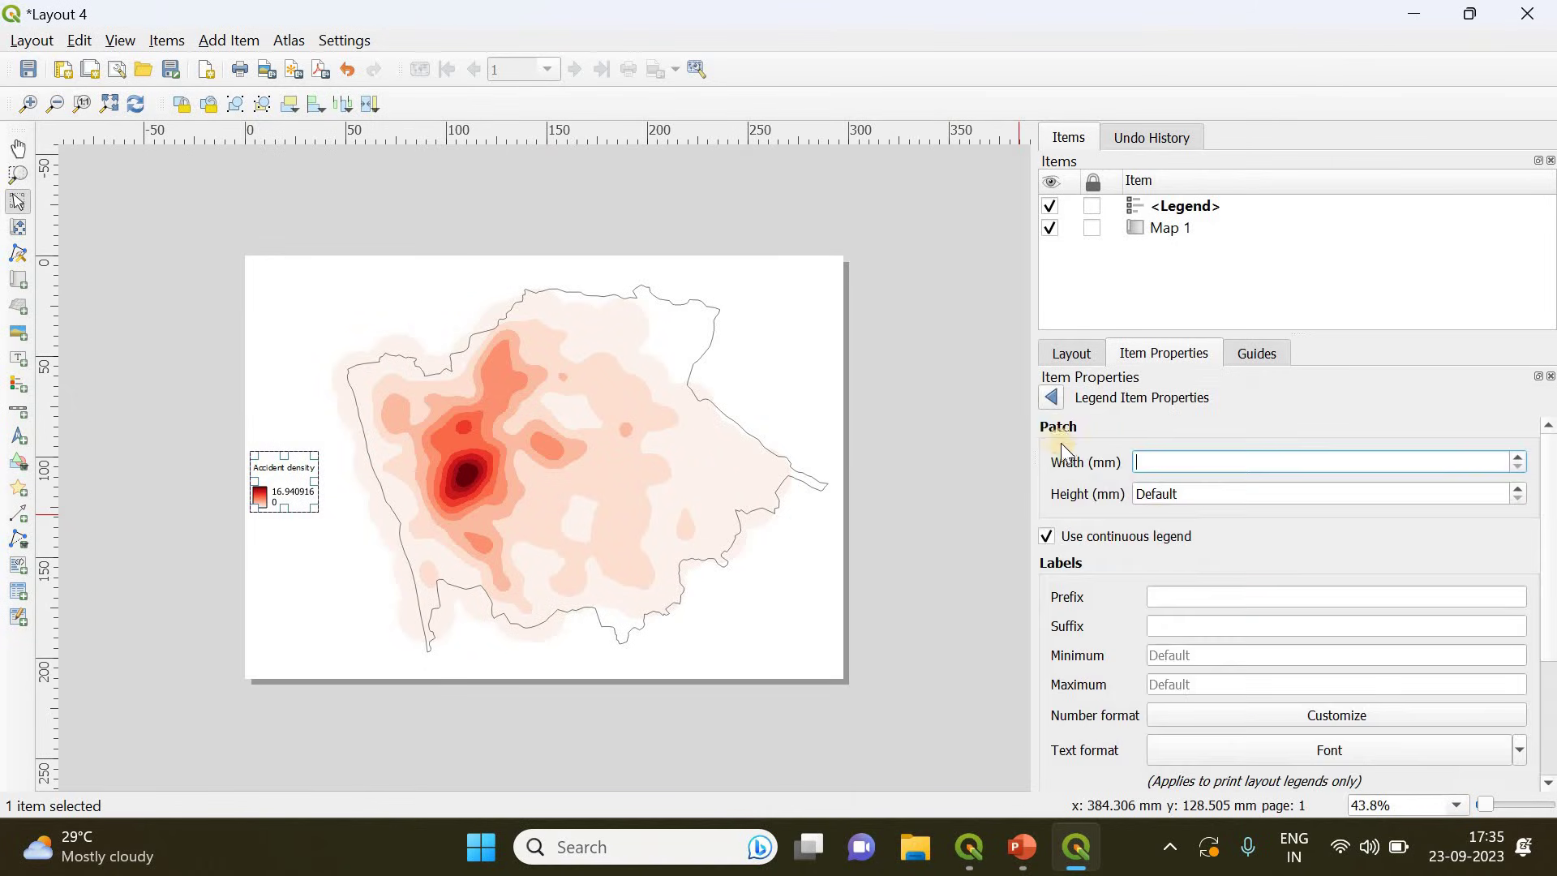
pyautogui.click(1050, 398)
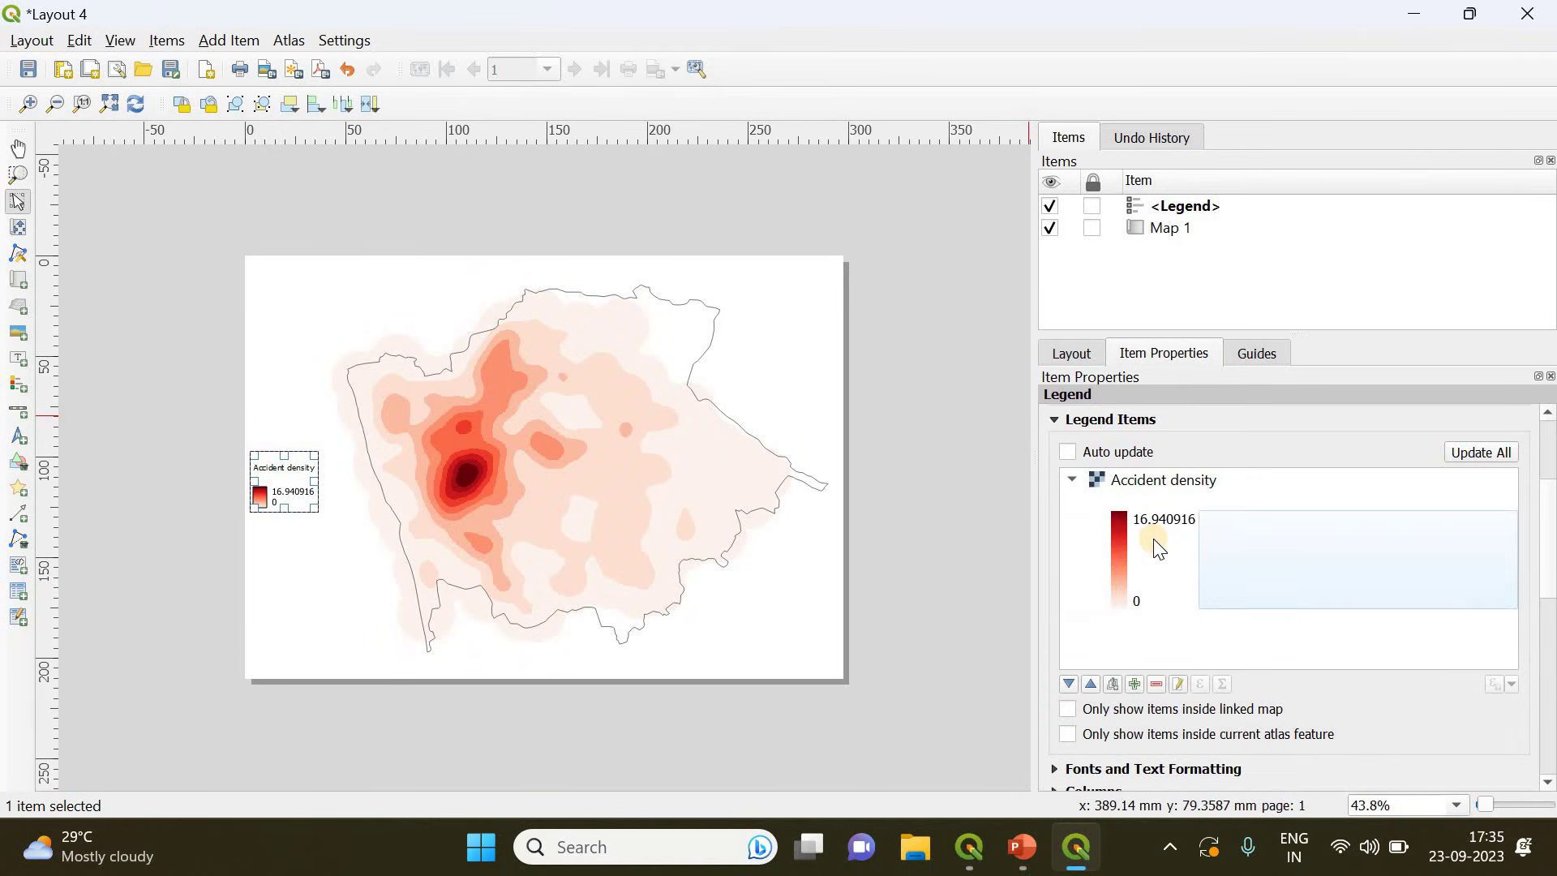
pyautogui.doubleClick(1153, 535)
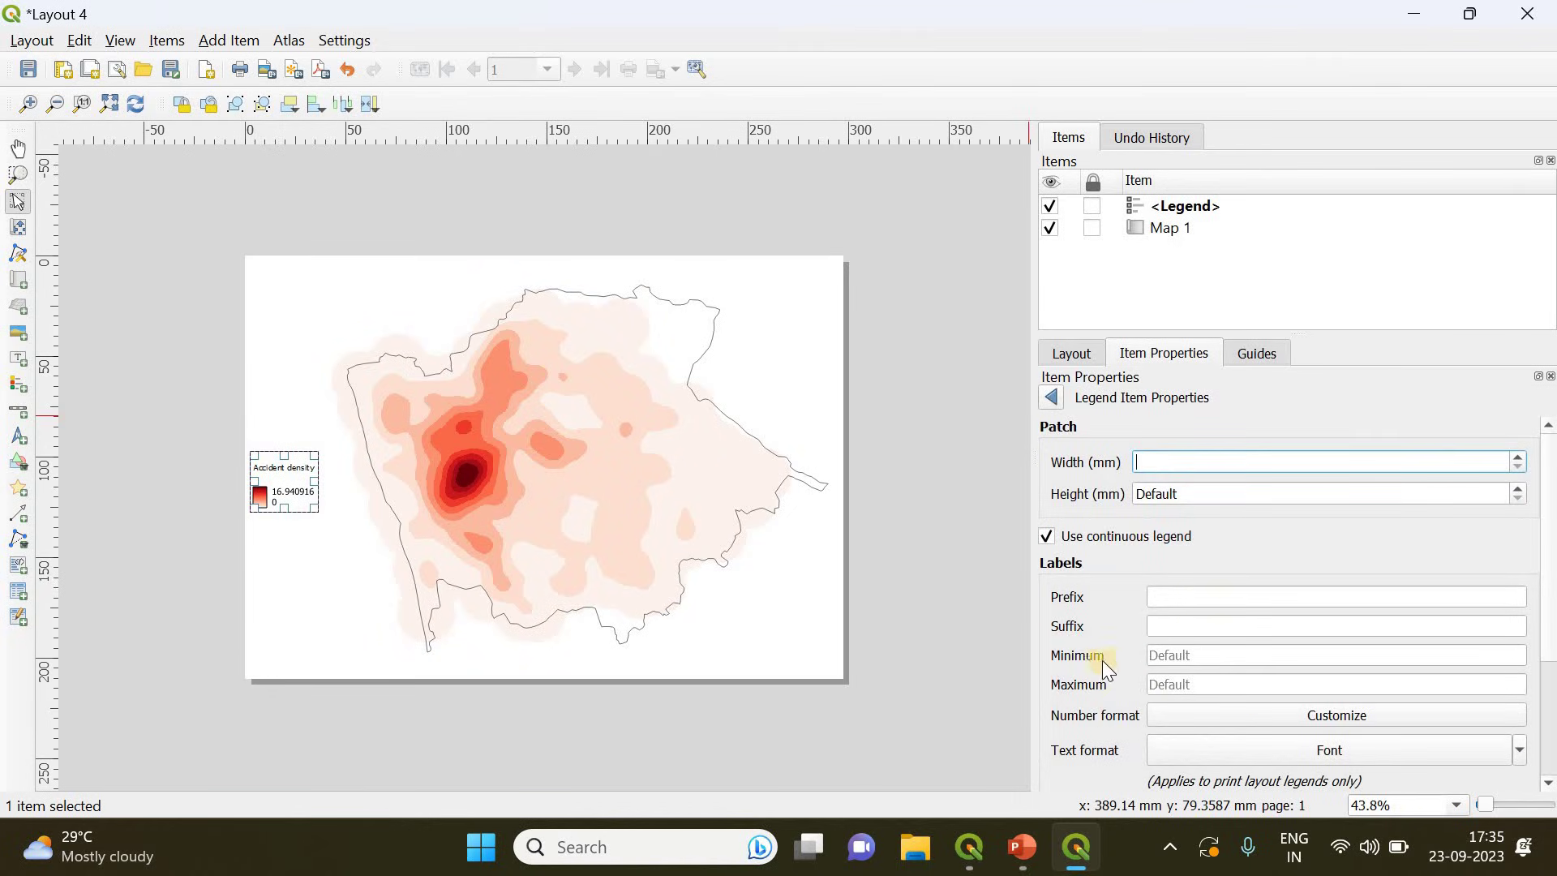
pyautogui.click(1152, 655)
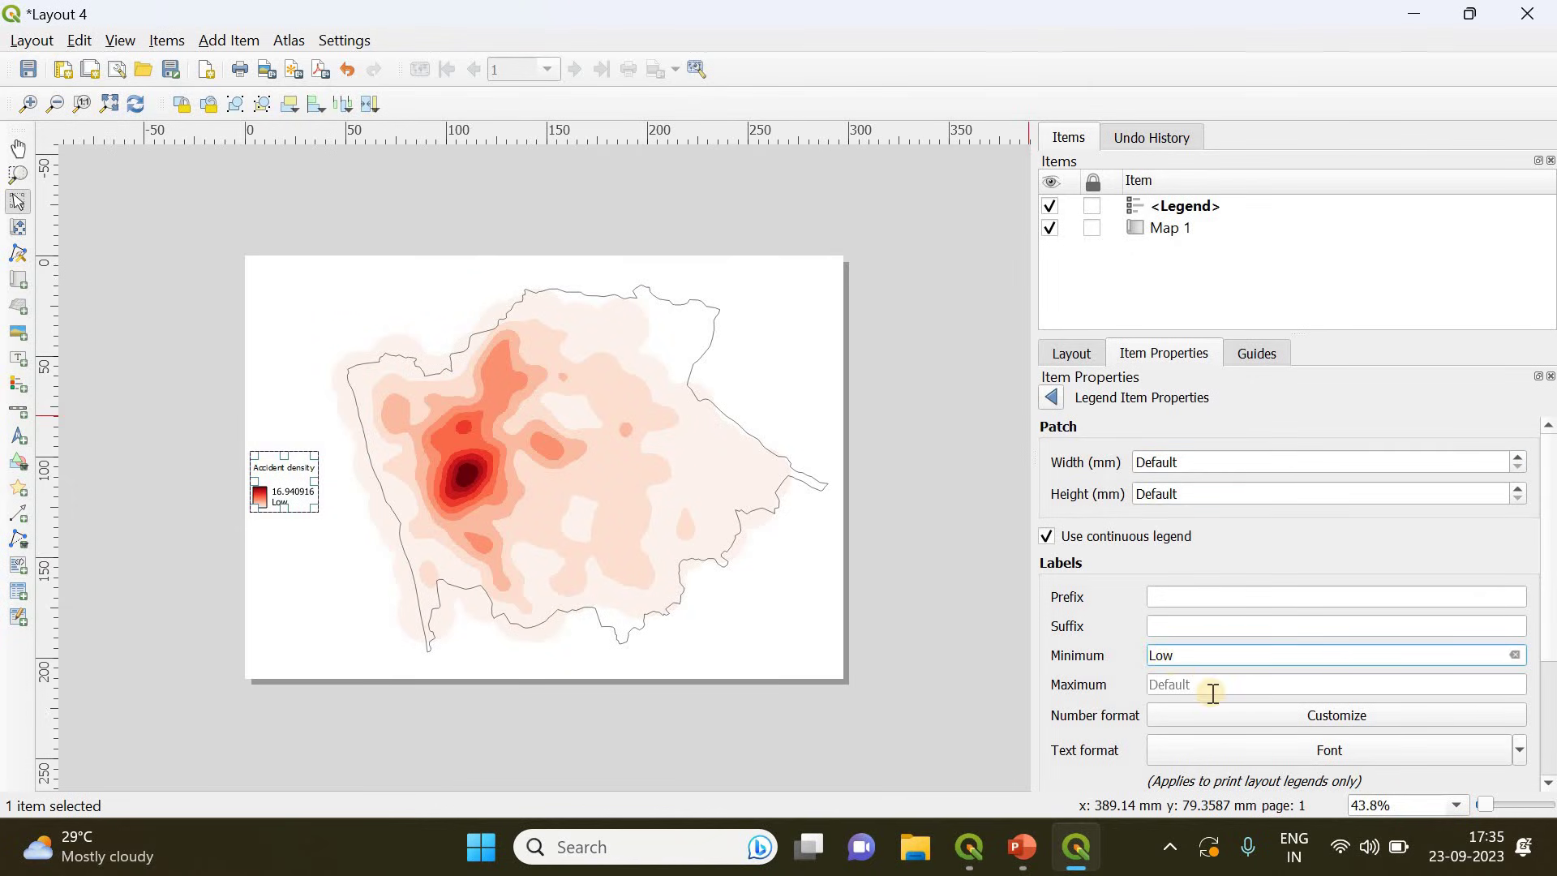
pyautogui.click(1166, 685)
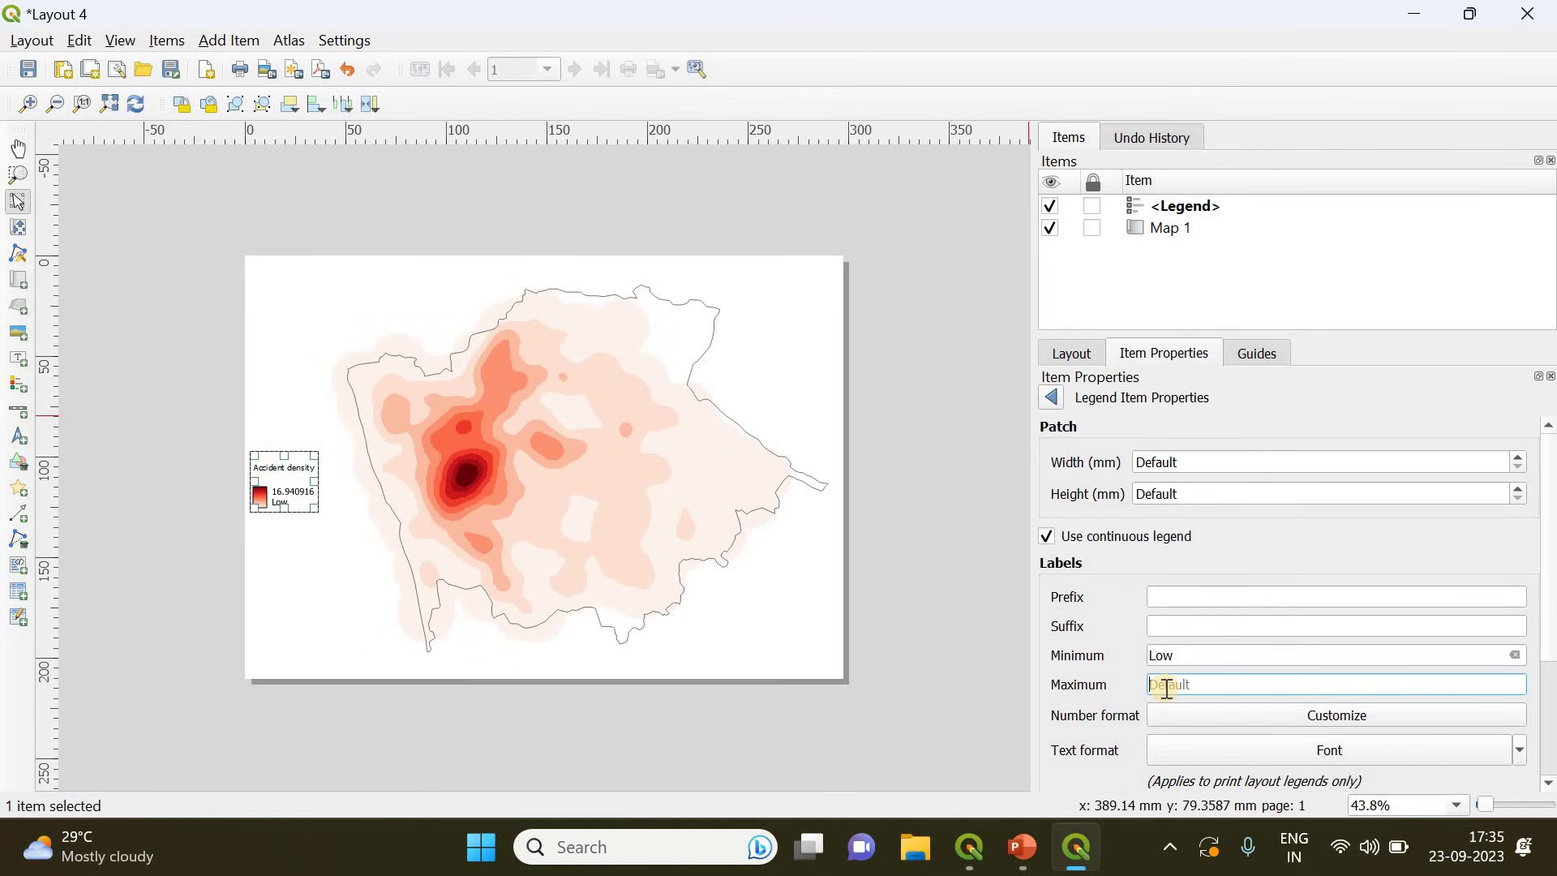
pyautogui.write('High')
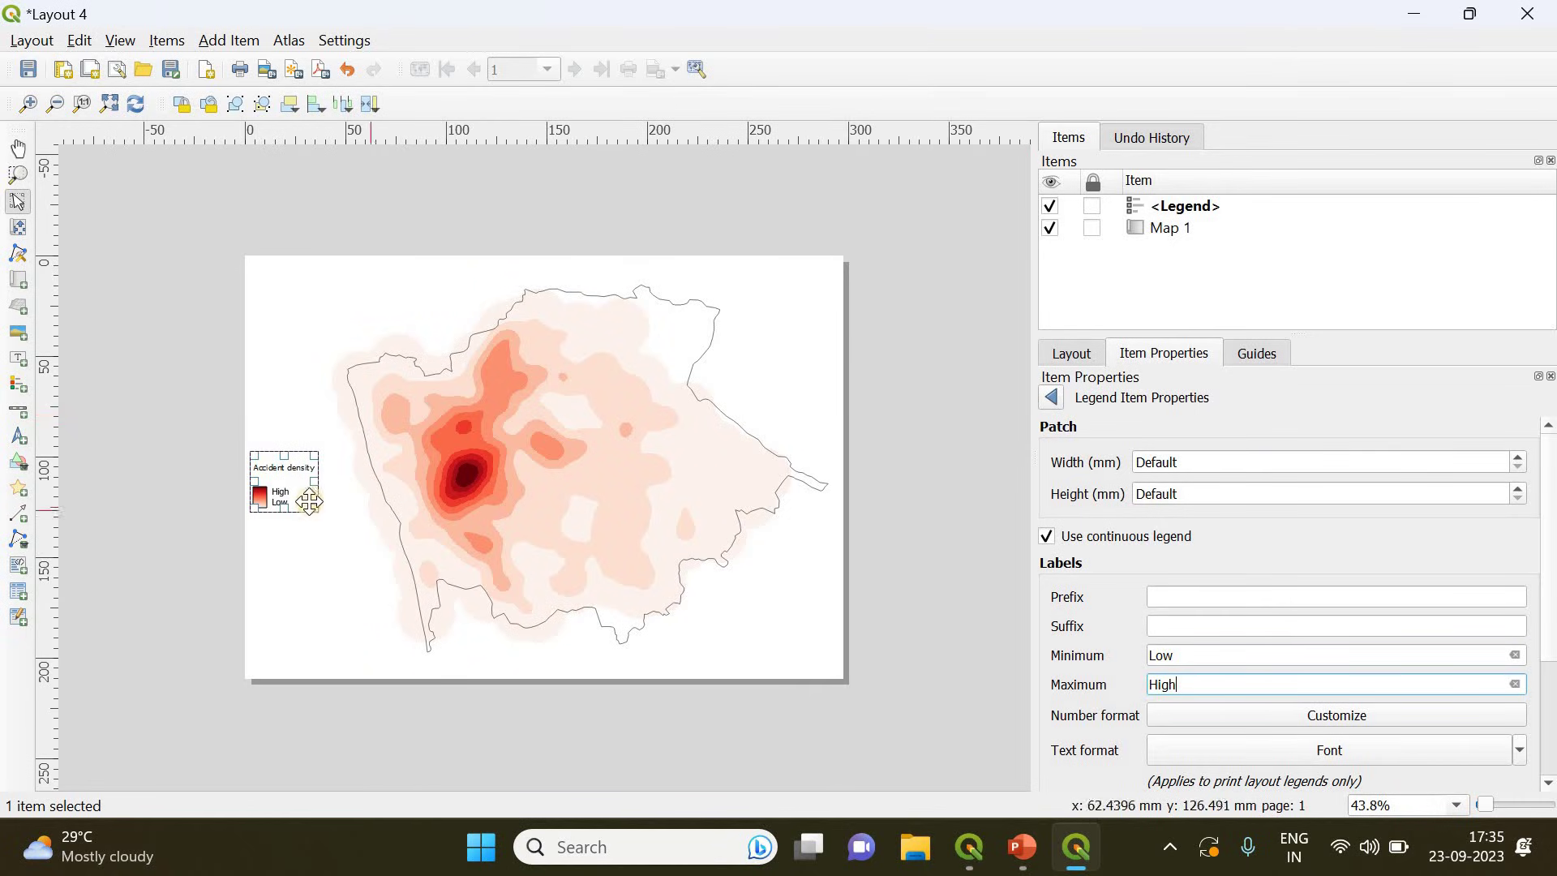
pyautogui.moveTo(312, 503); pyautogui.dragTo(367, 610)
# - Move the legend to the page's lower-left corner
pyautogui.click(271, 475)
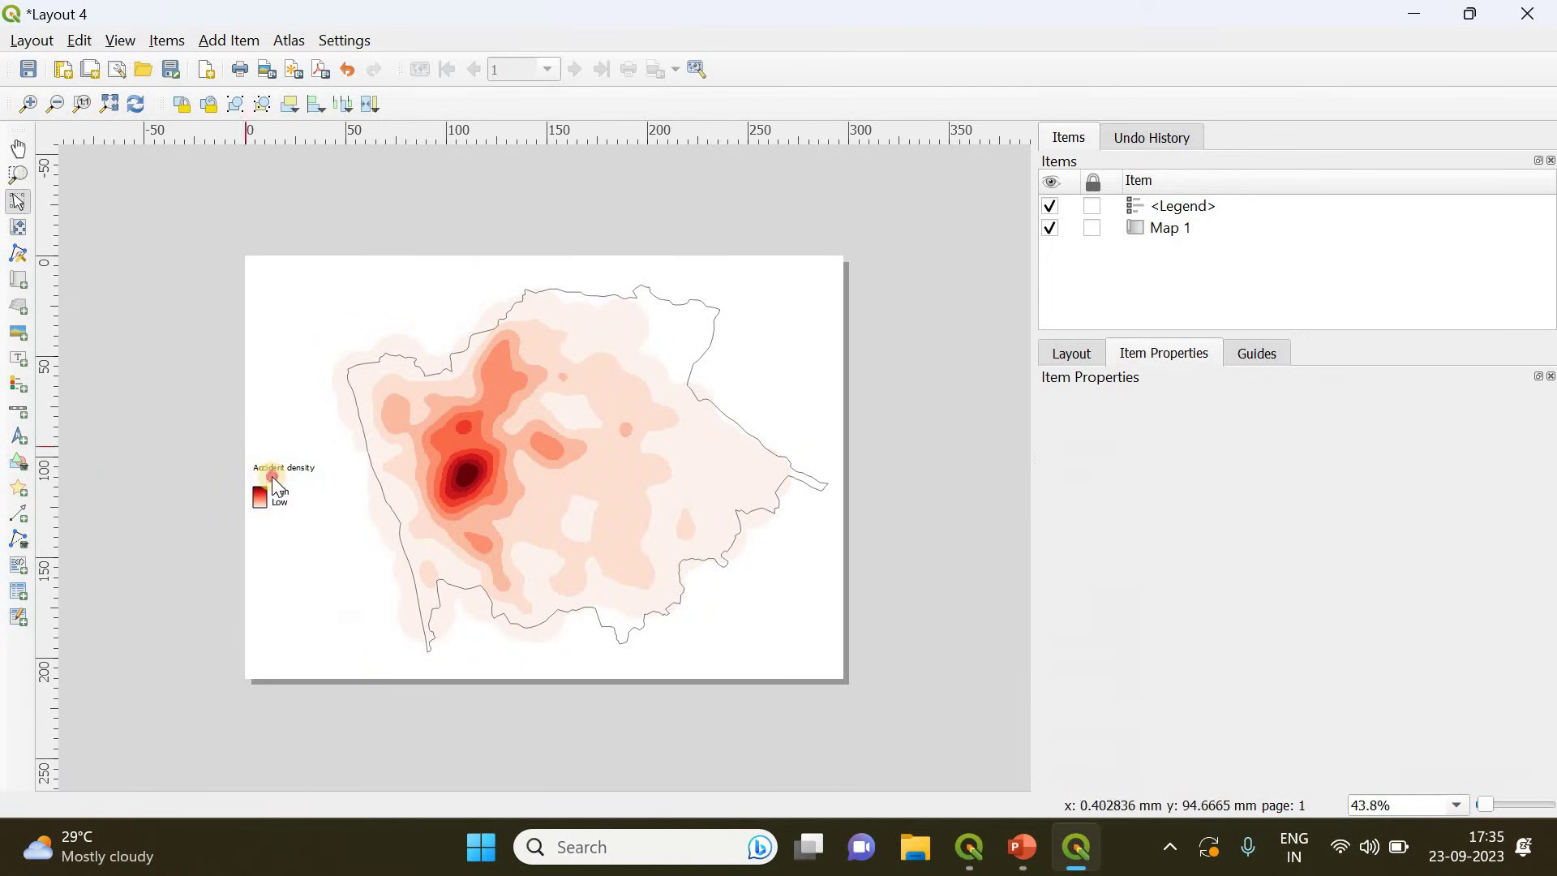
pyautogui.click(286, 489)
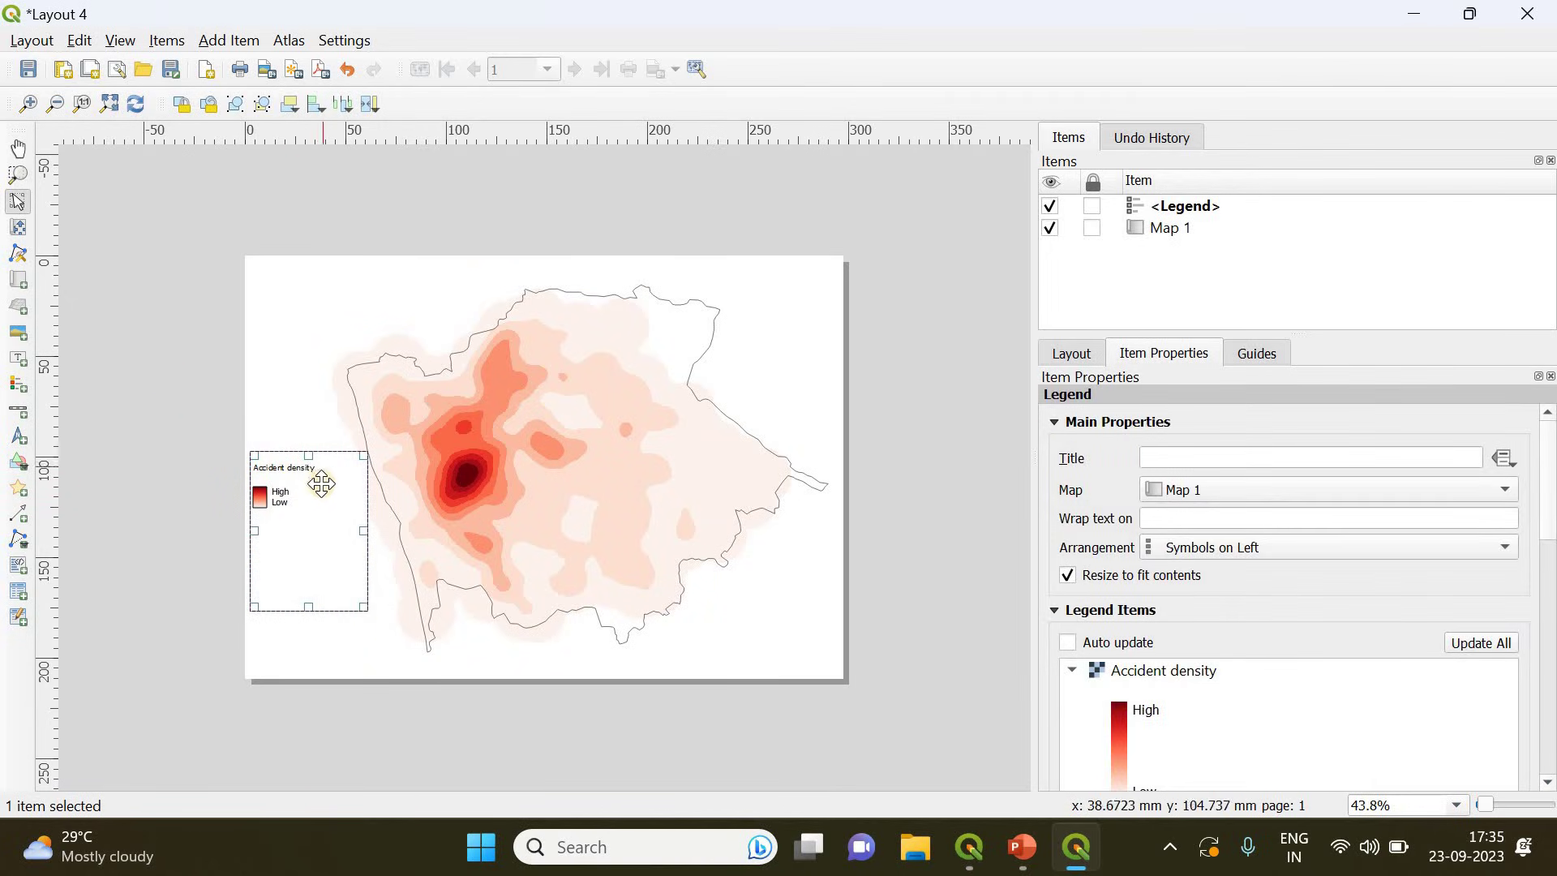
pyautogui.scroll(1, 281, 482)
pyautogui.scroll(5, 281, 482)
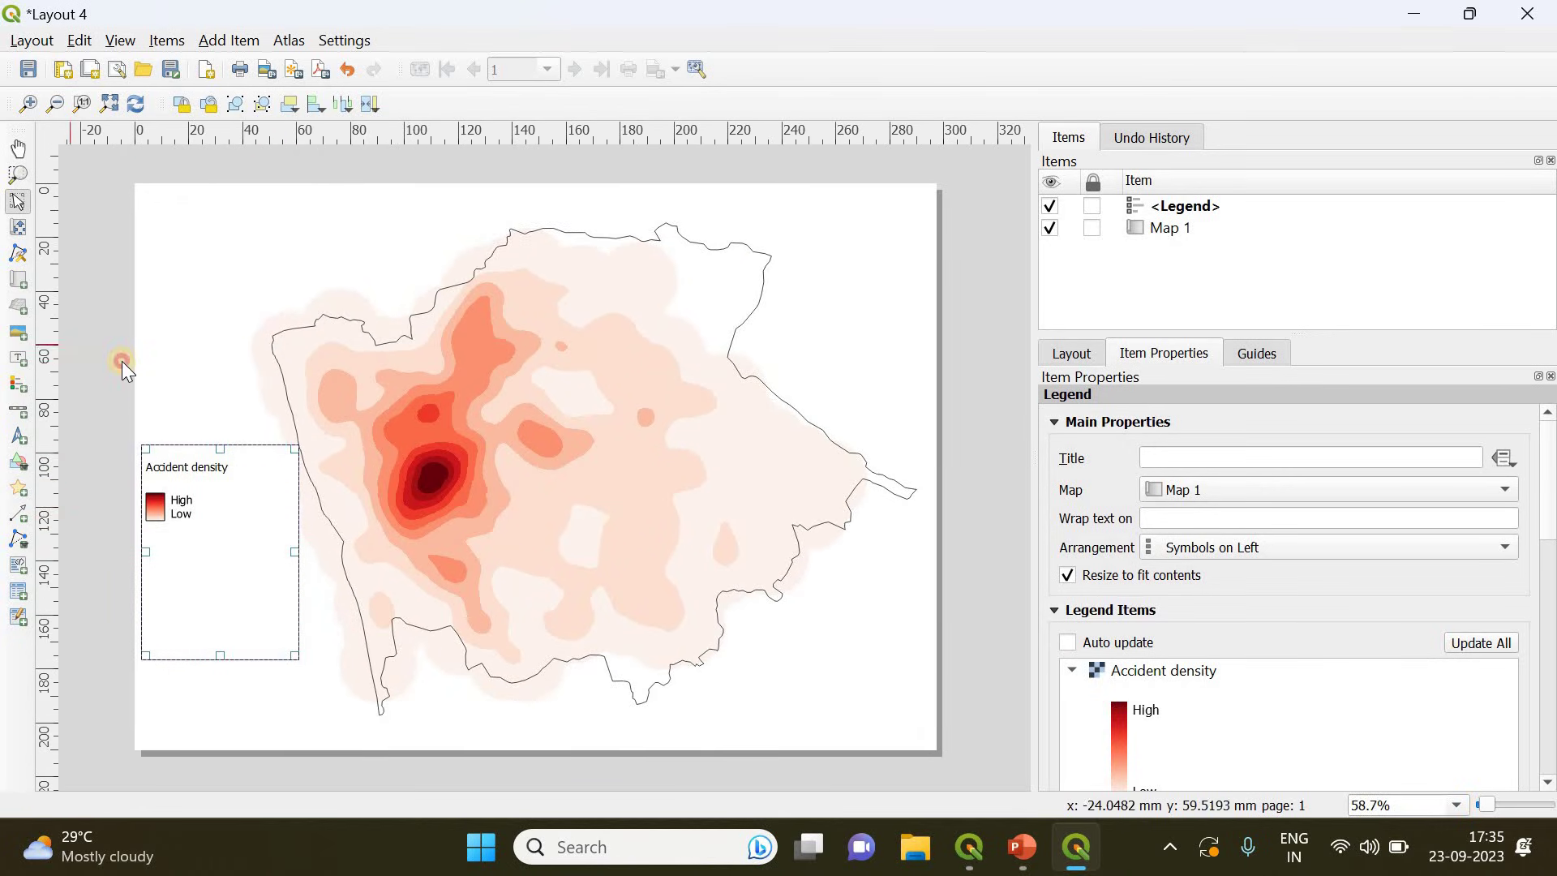
pyautogui.click(172, 487)
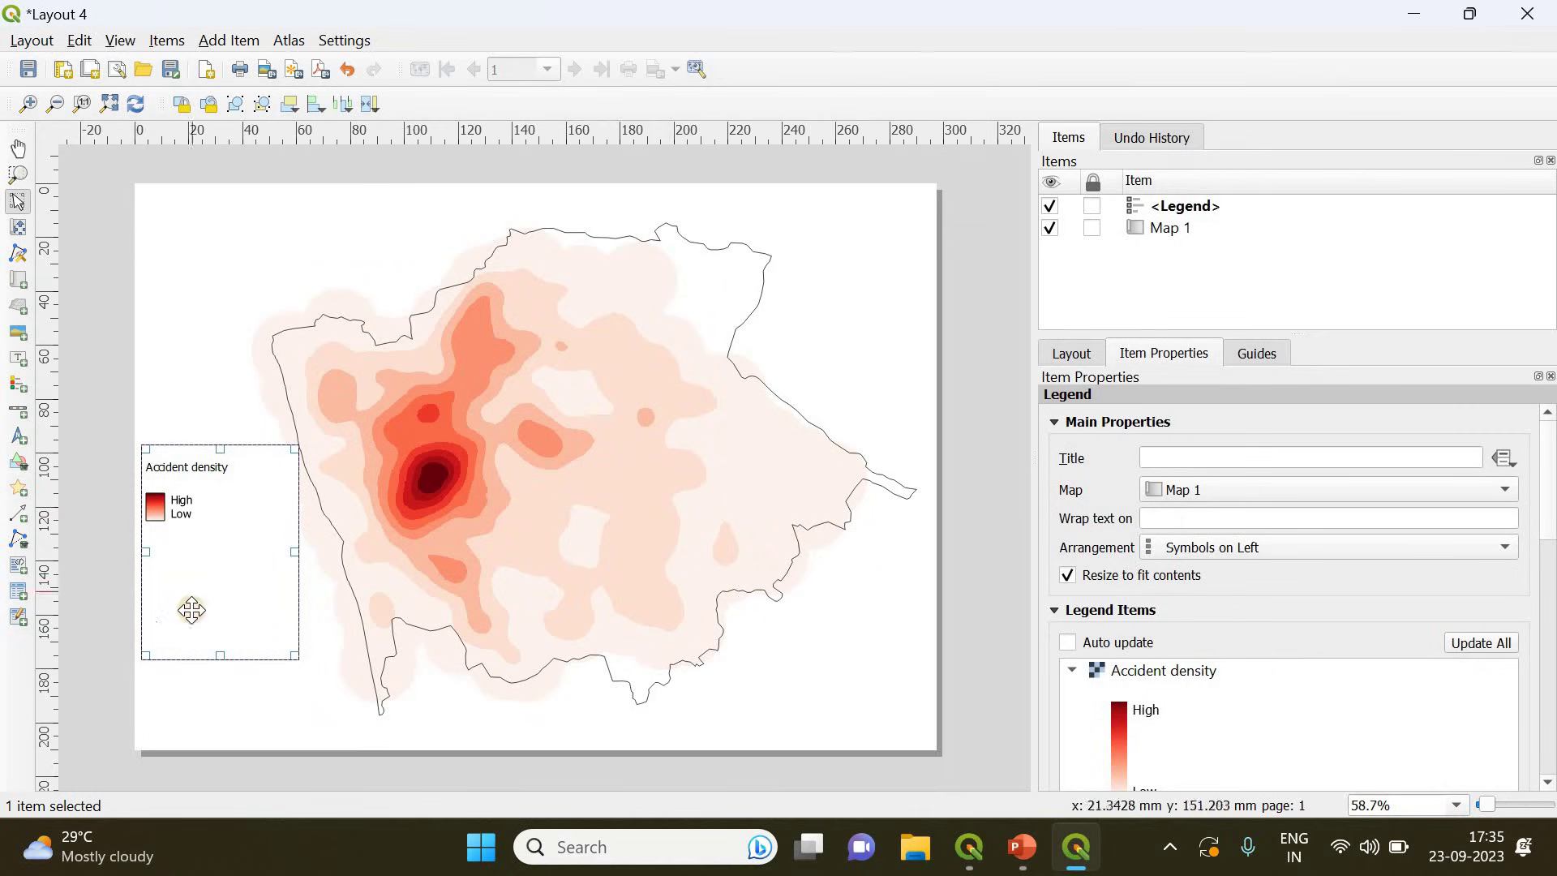
pyautogui.moveTo(185, 512); pyautogui.dragTo(208, 650)
pyautogui.click(120, 591)
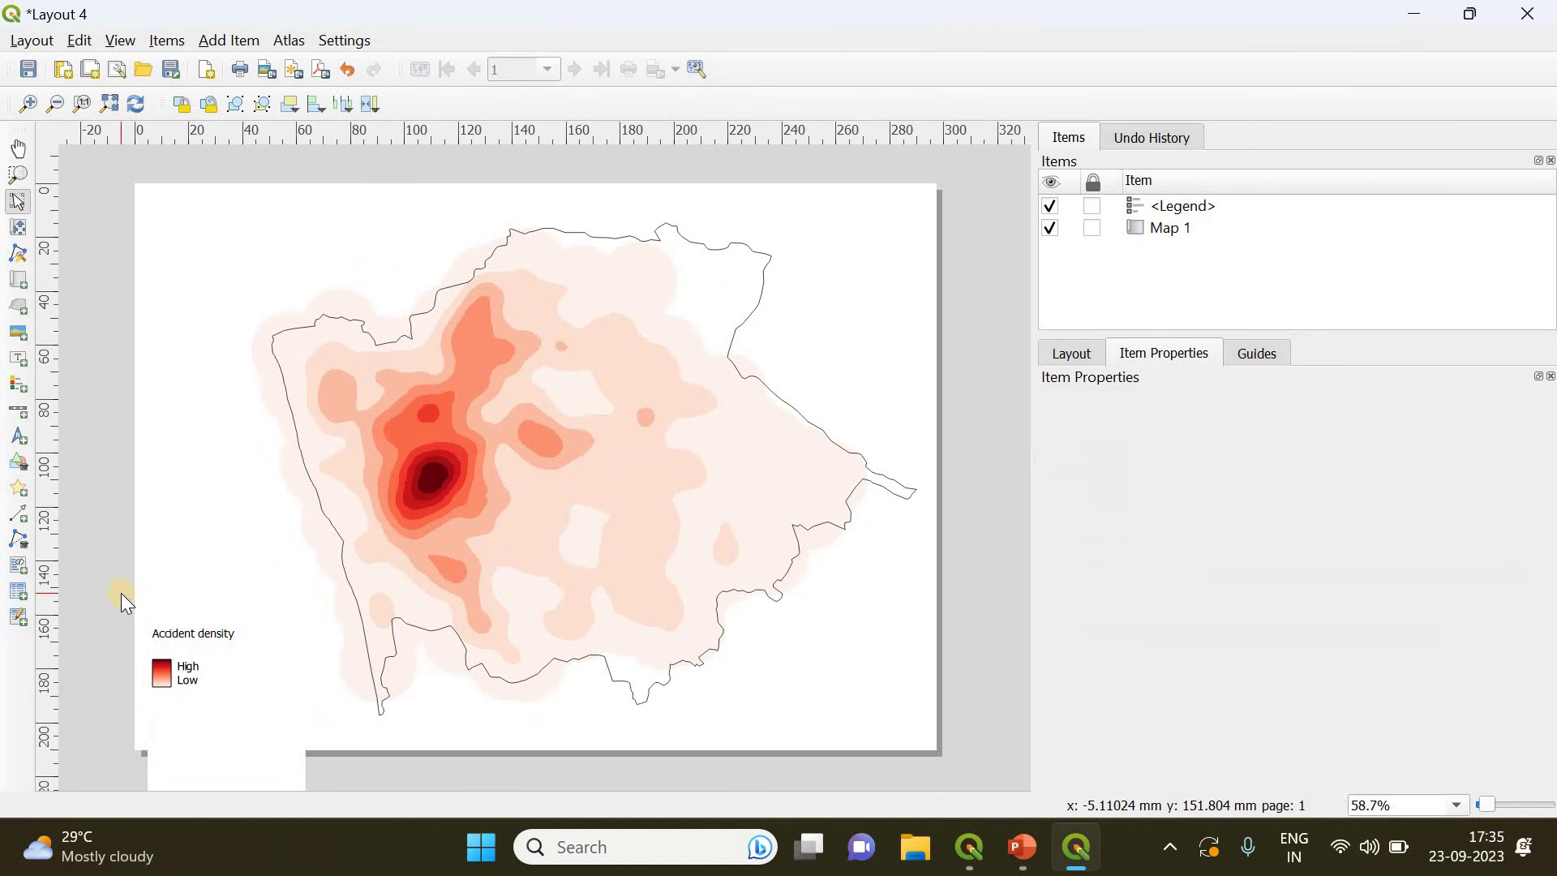
# - Shorten the legend frame's height so it fits neatly in the corner
pyautogui.click(244, 665)
pyautogui.scroll(-1, 257, 635)
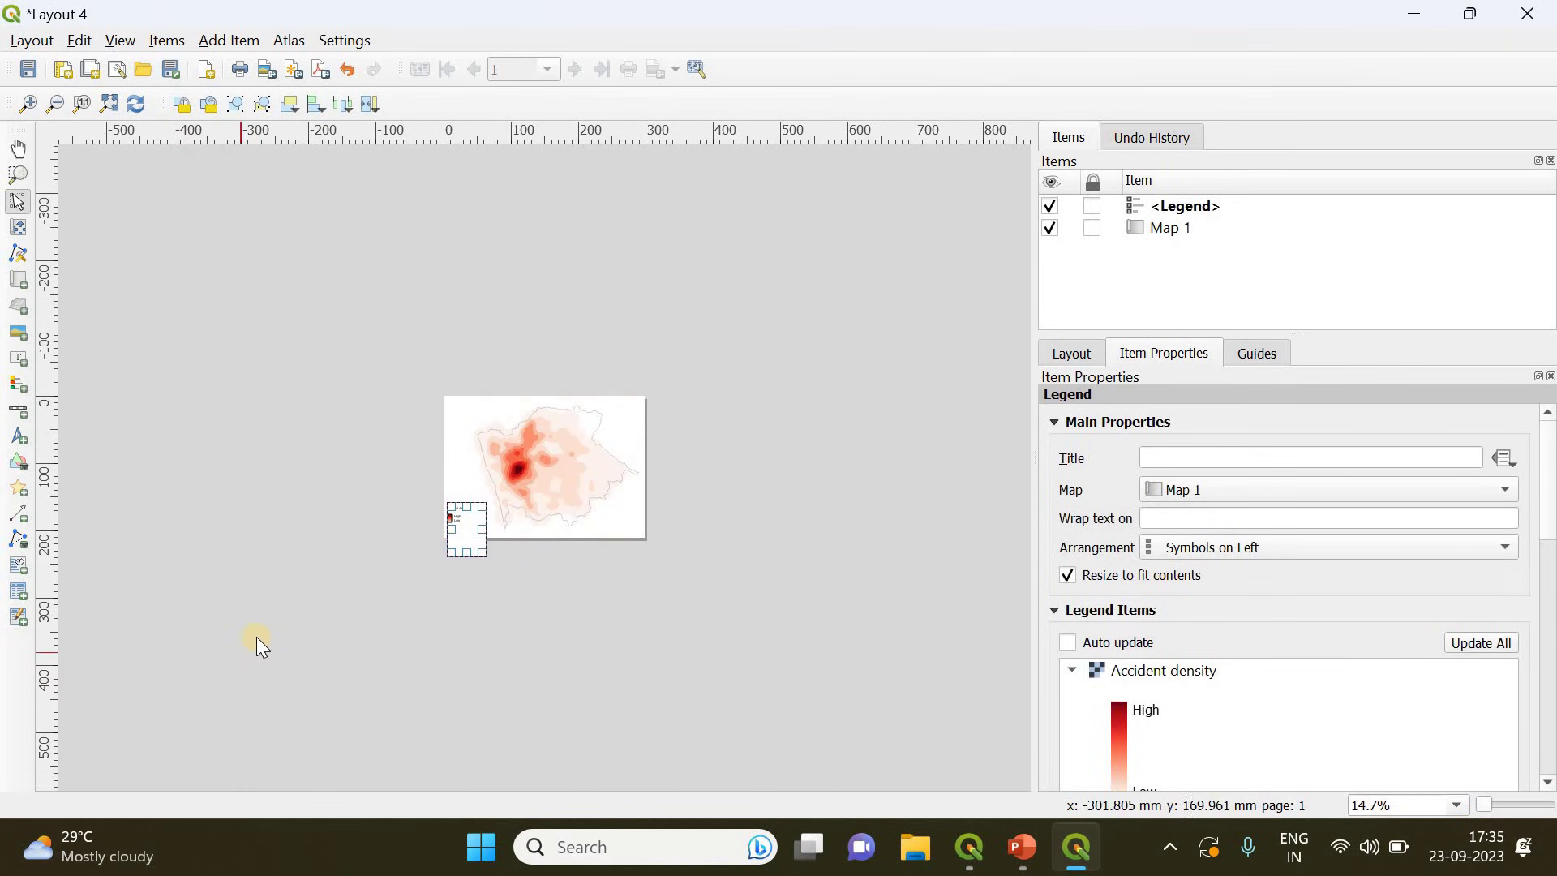
pyautogui.scroll(2, 324, 608)
pyautogui.scroll(-4, 1411, 741)
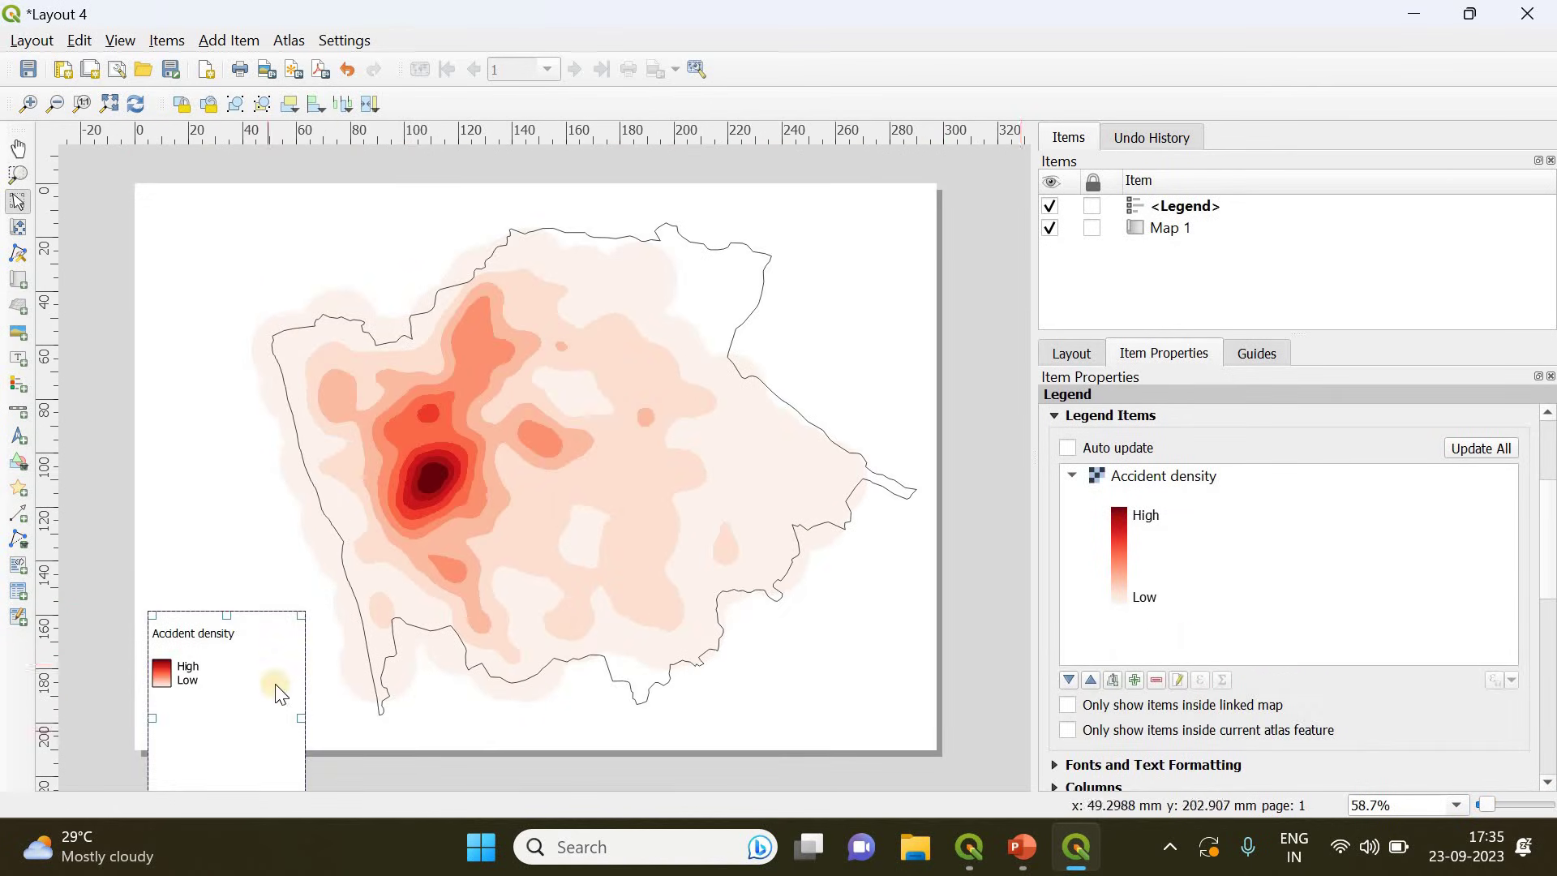
pyautogui.scroll(-2, 278, 688)
pyautogui.scroll(1, 365, 649)
pyautogui.scroll(1, 194, 723)
pyautogui.scroll(-1, 389, 642)
pyautogui.moveTo(389, 642); pyautogui.dragTo(394, 595)
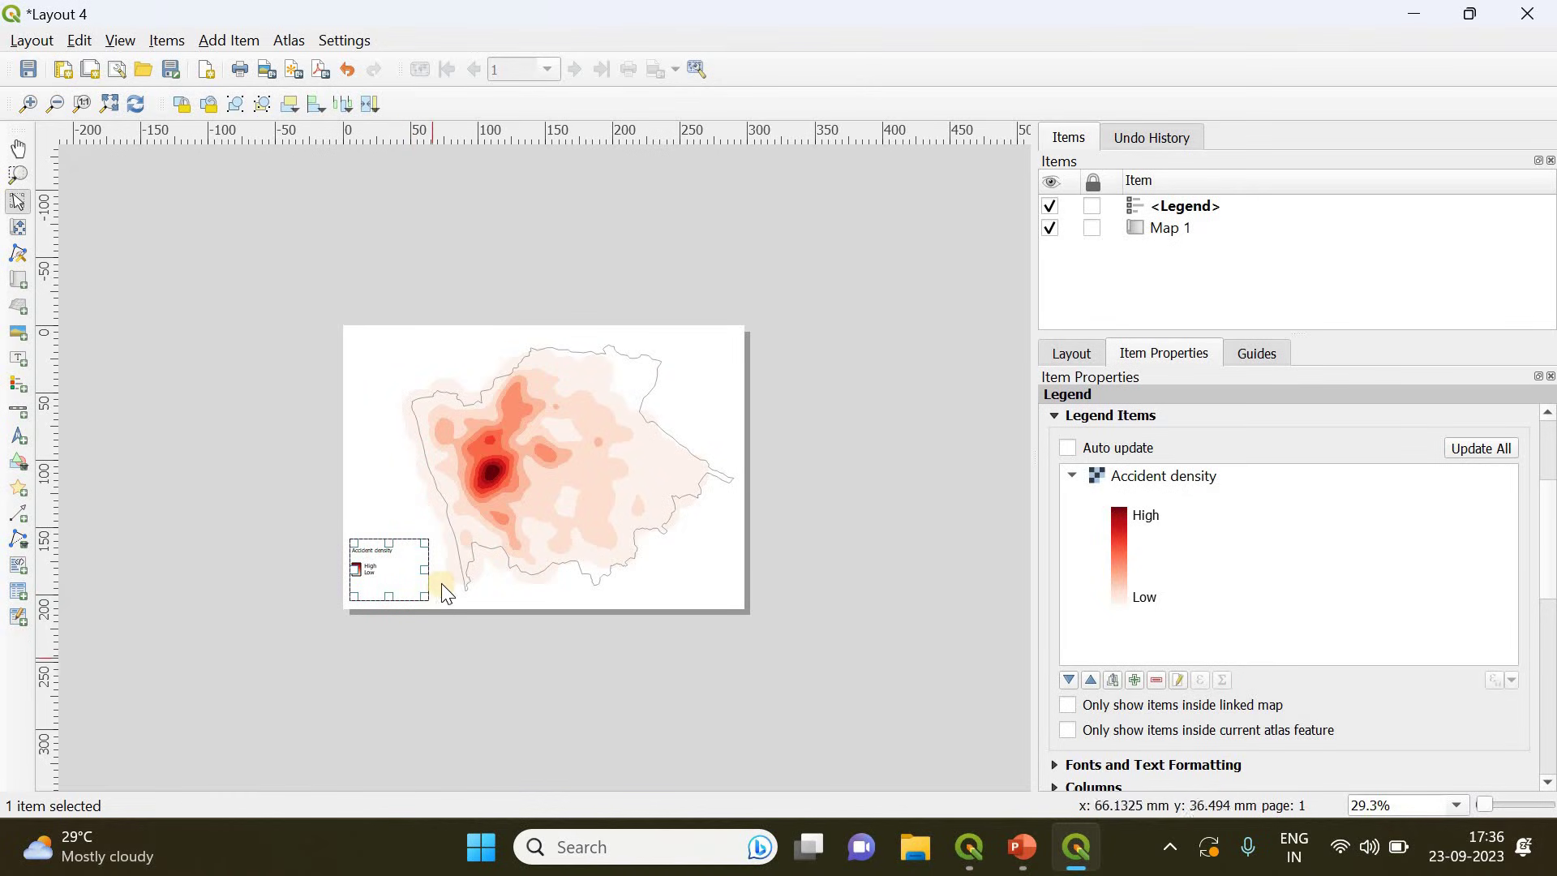
pyautogui.scroll(1, 435, 582)
pyautogui.scroll(4, 435, 582)
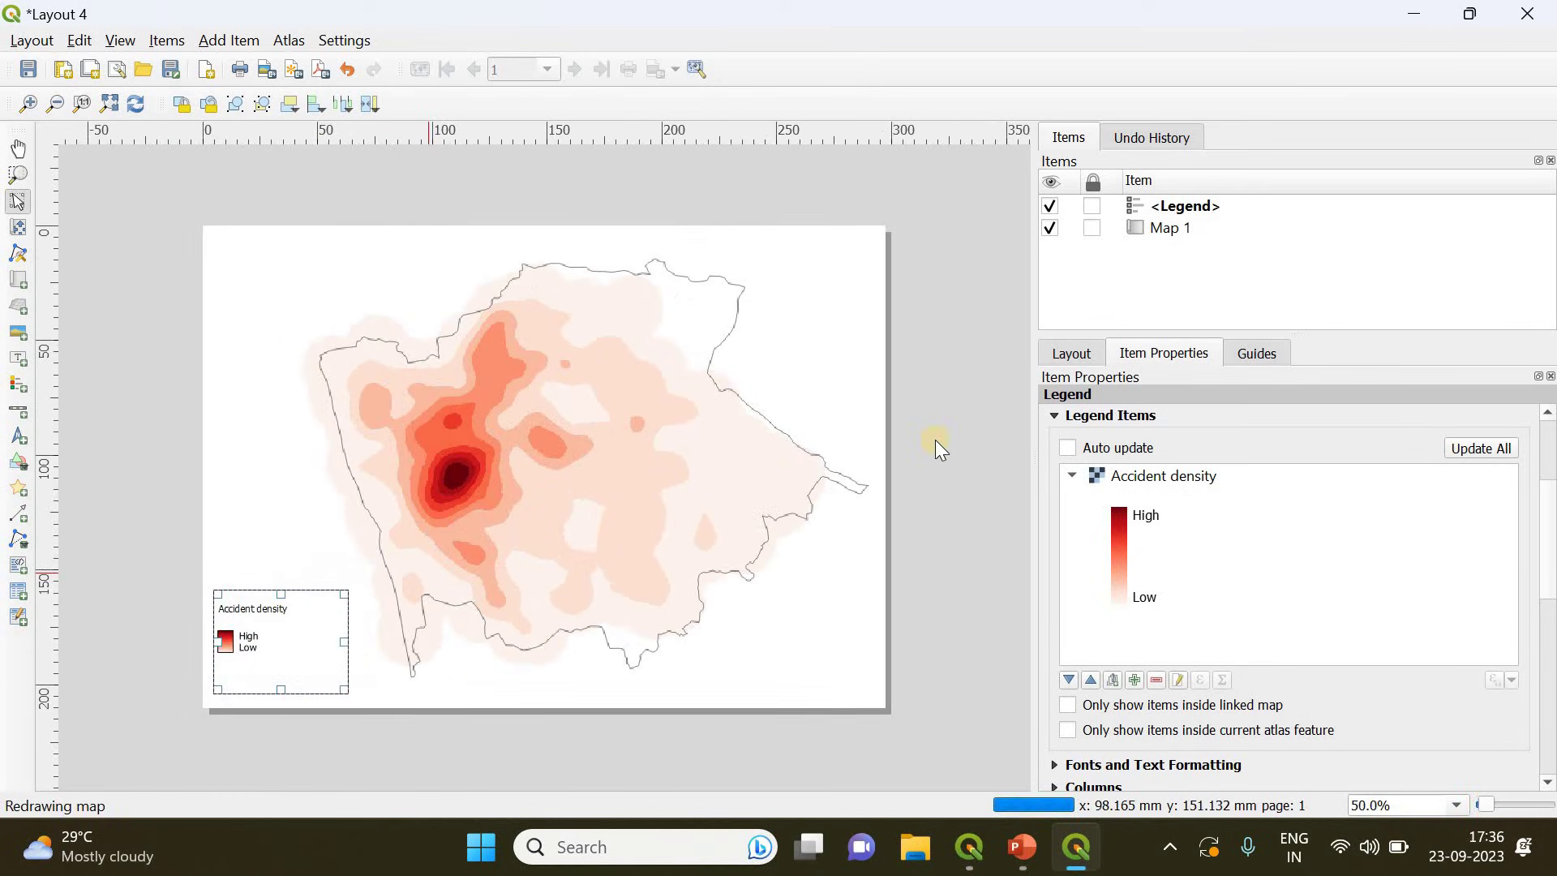
pyautogui.click(982, 373)
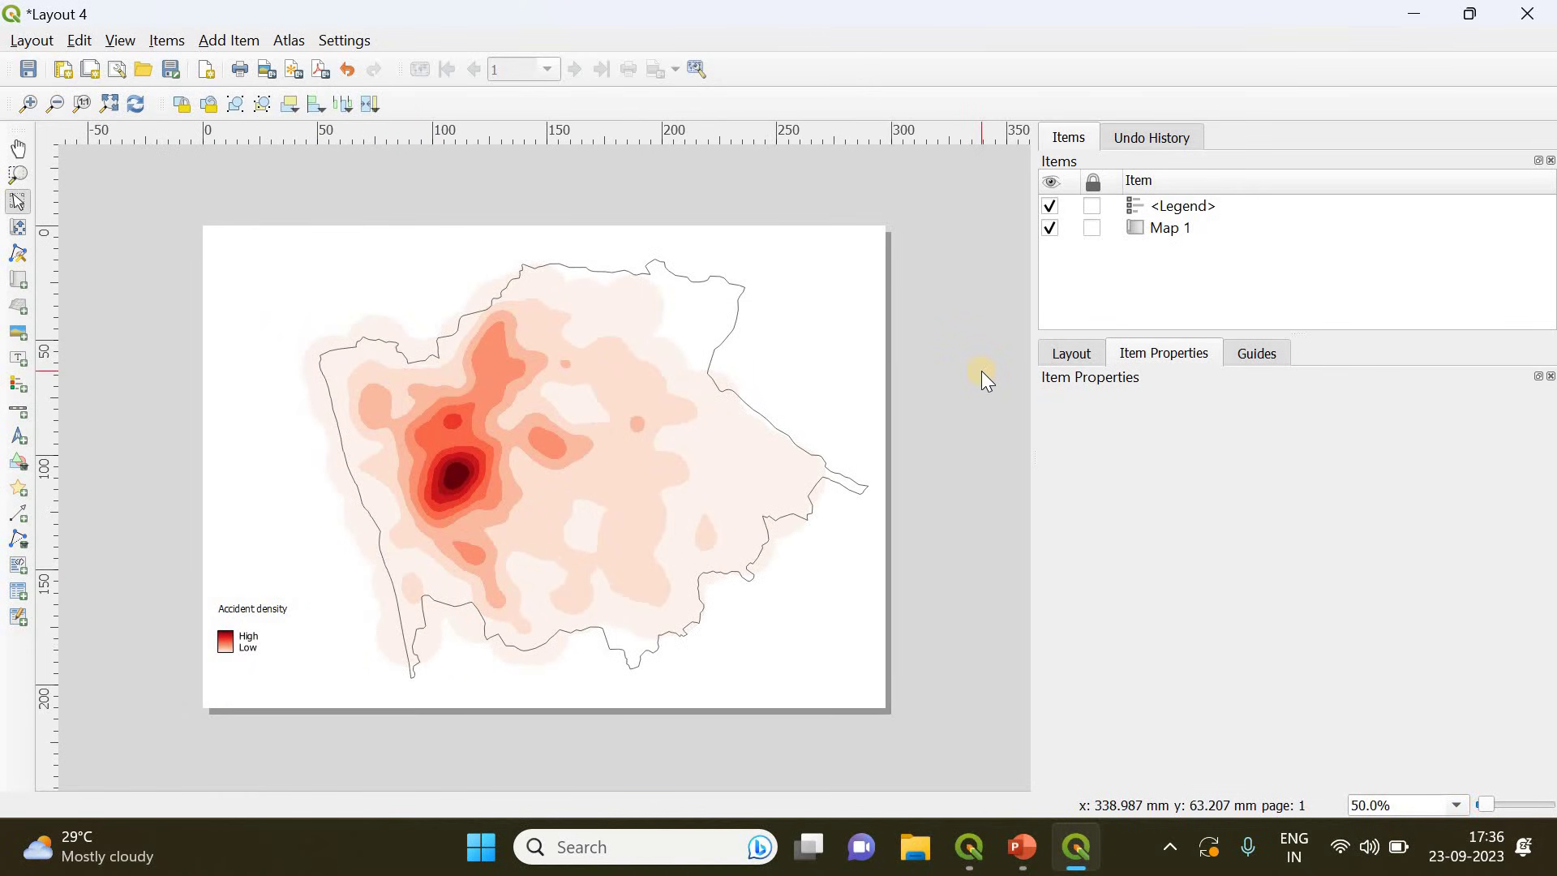